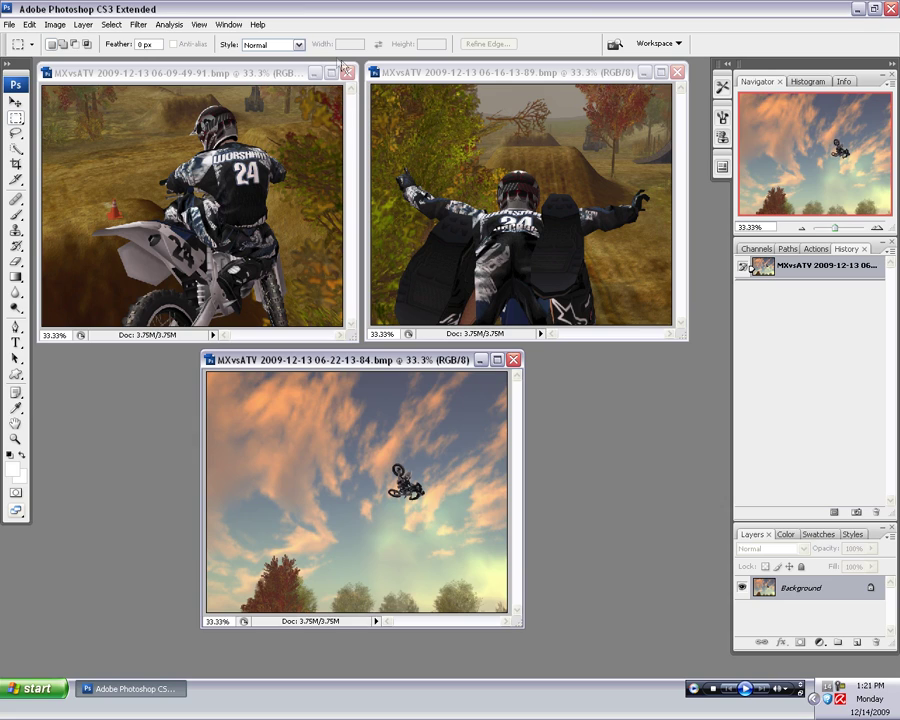
Step: Minimize the other two screenshots and enlarge 06-22-13-84.bmp to fill the workspace at 66.67%
click(314, 72)
click(644, 72)
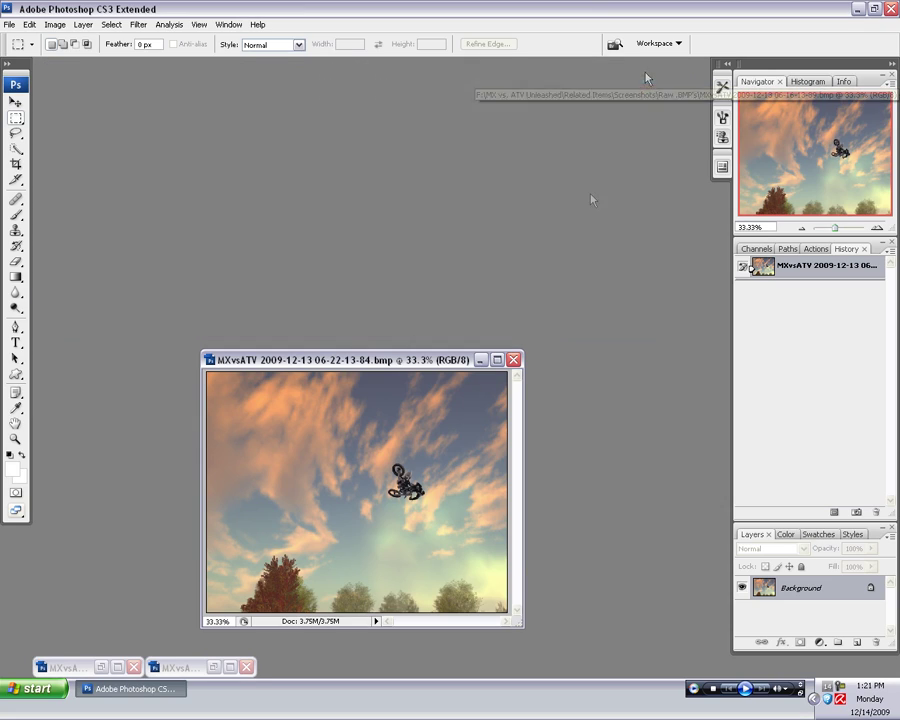
drag(429, 356, 268, 72)
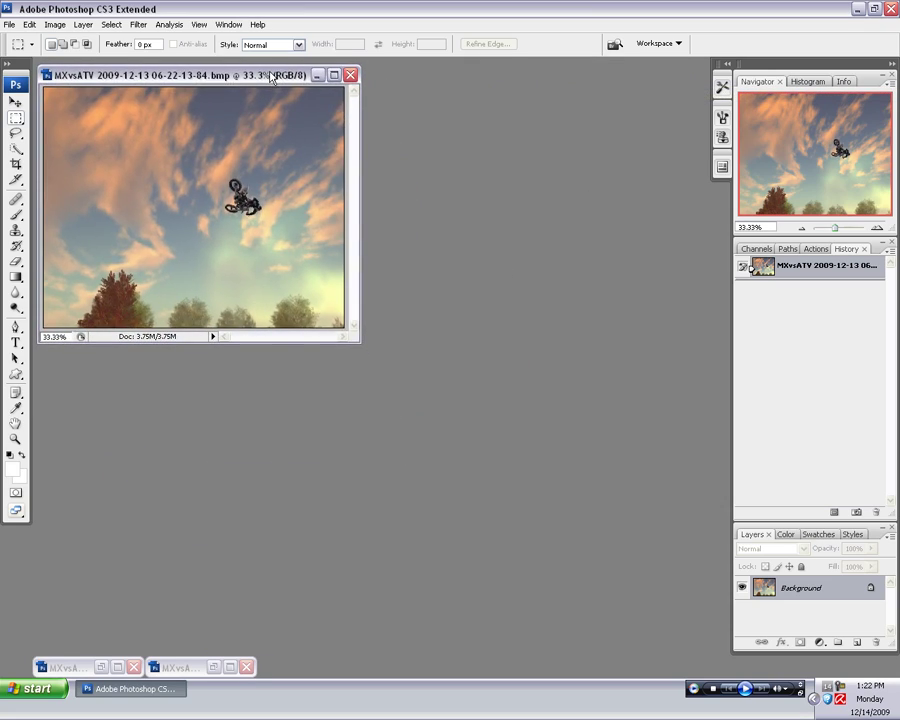
key(f)
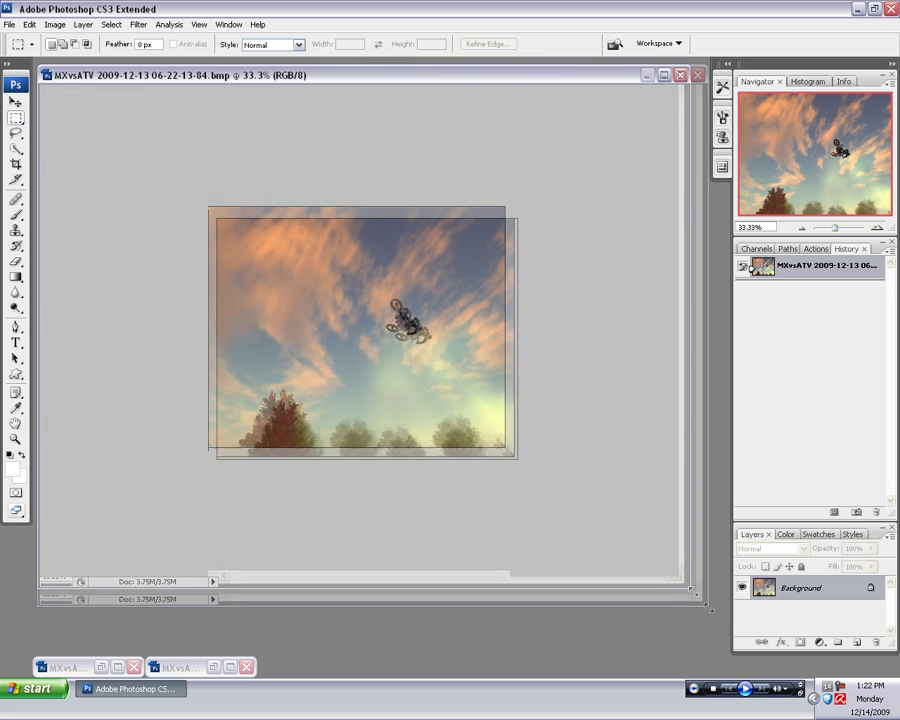
click(877, 229)
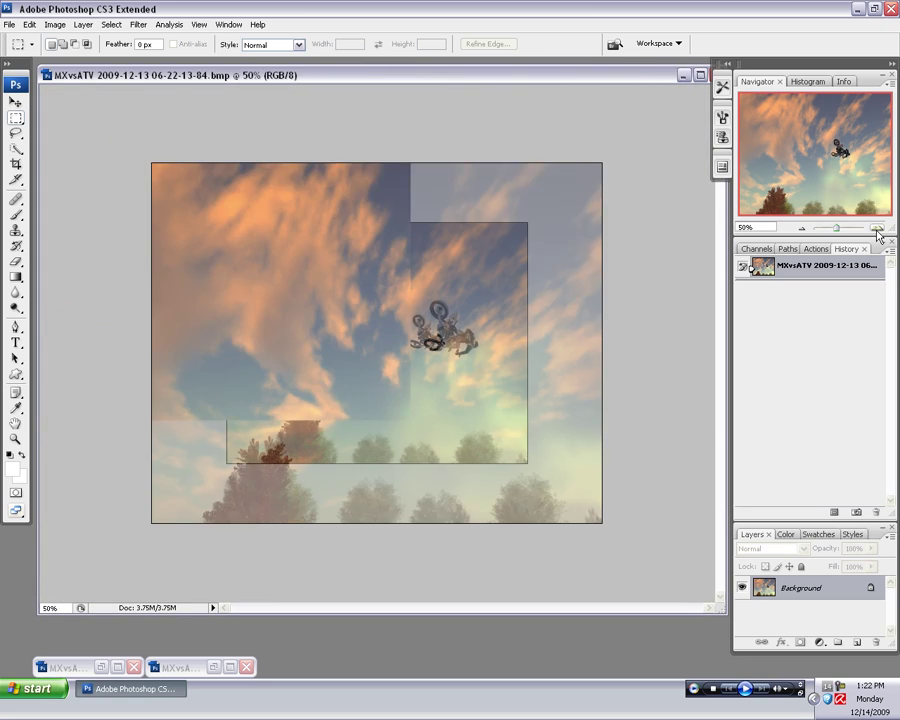
click(877, 229)
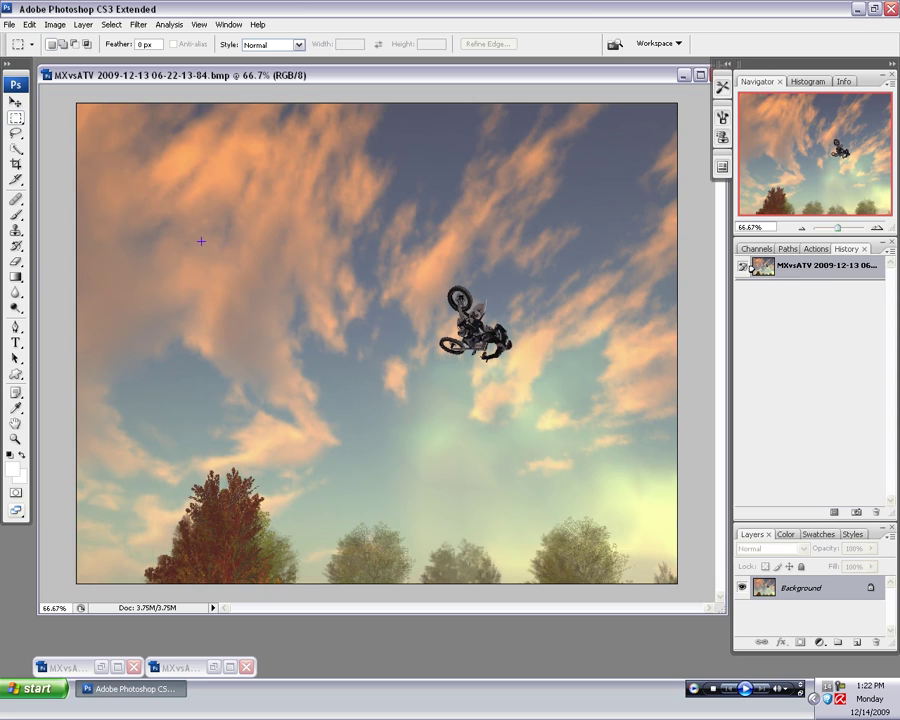
Step: Crop the sky shot to a selection framing the airborne rider and trees
drag(545, 568, 680, 600)
drag(553, 435, 581, 468)
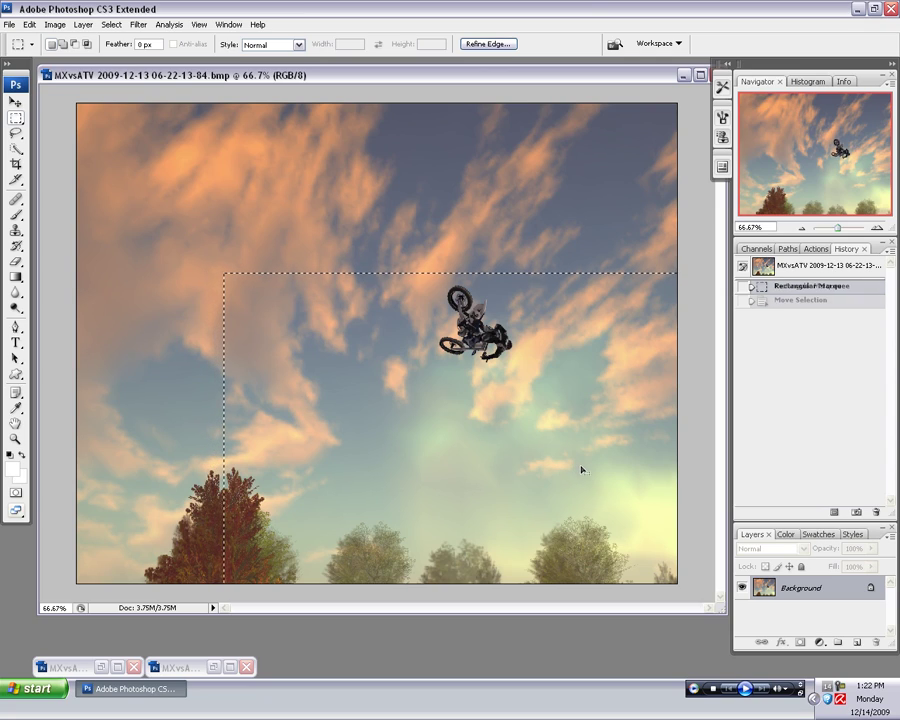
click(53, 24)
click(96, 165)
key(ctrl+d)
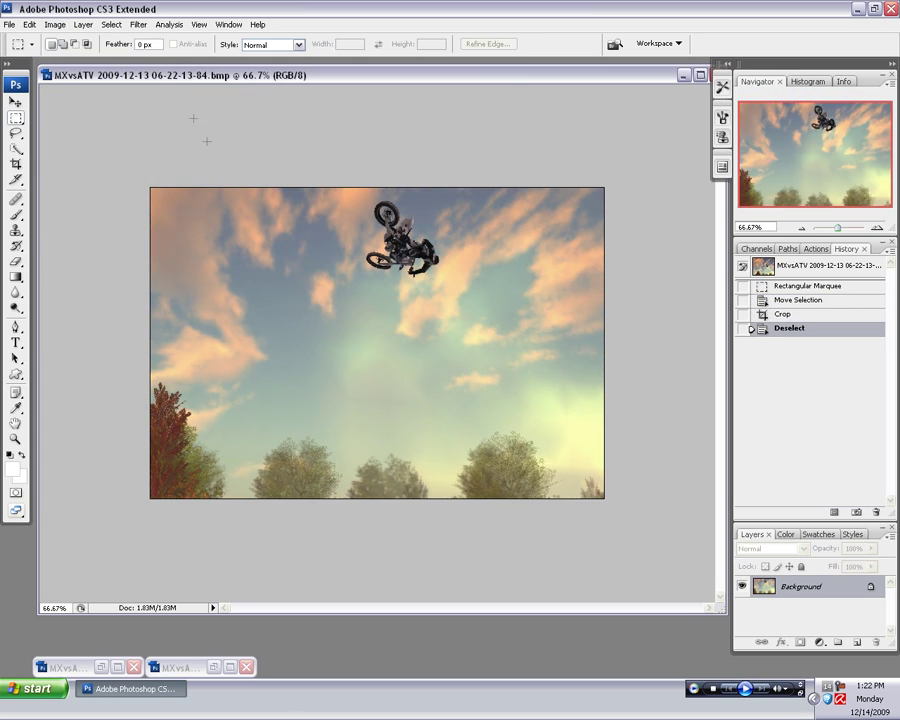
Step: Resize the cropped image to 800 pixels wide and view it at 100%
click(54, 24)
click(76, 119)
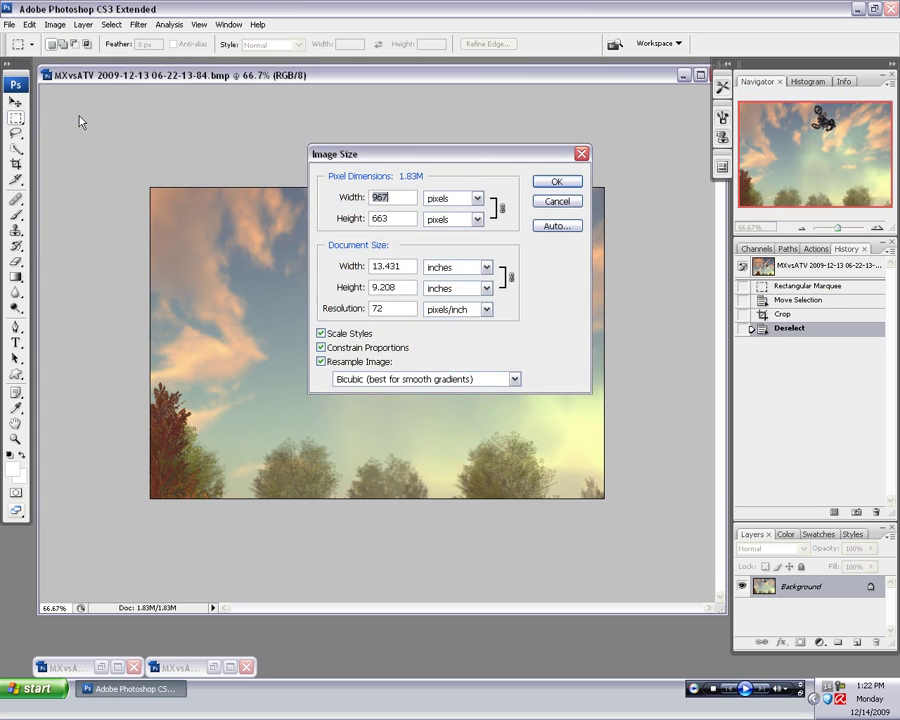
text(800)
key(Return)
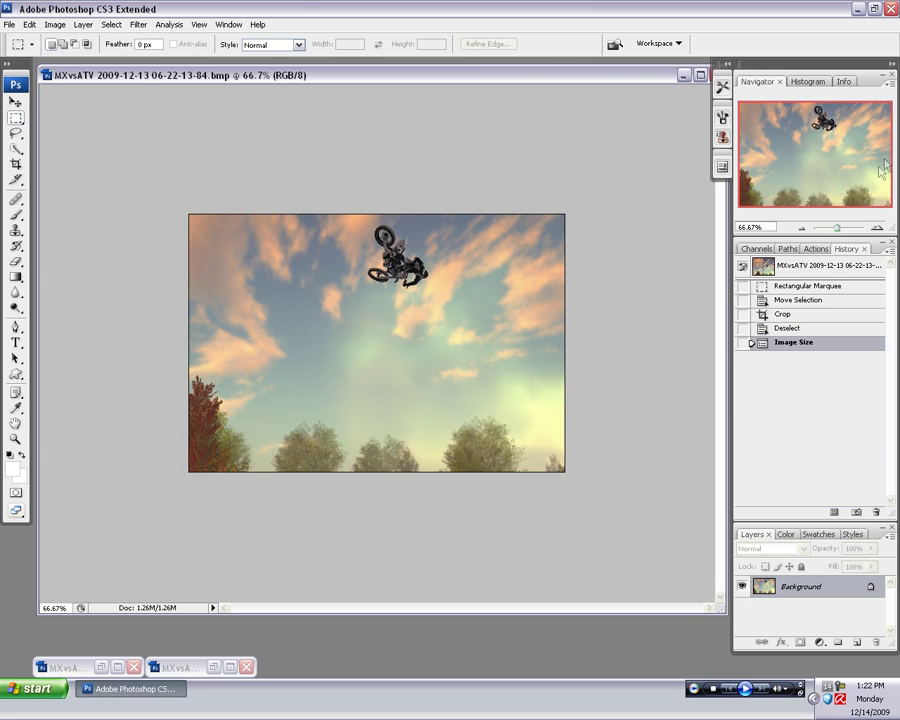
click(876, 229)
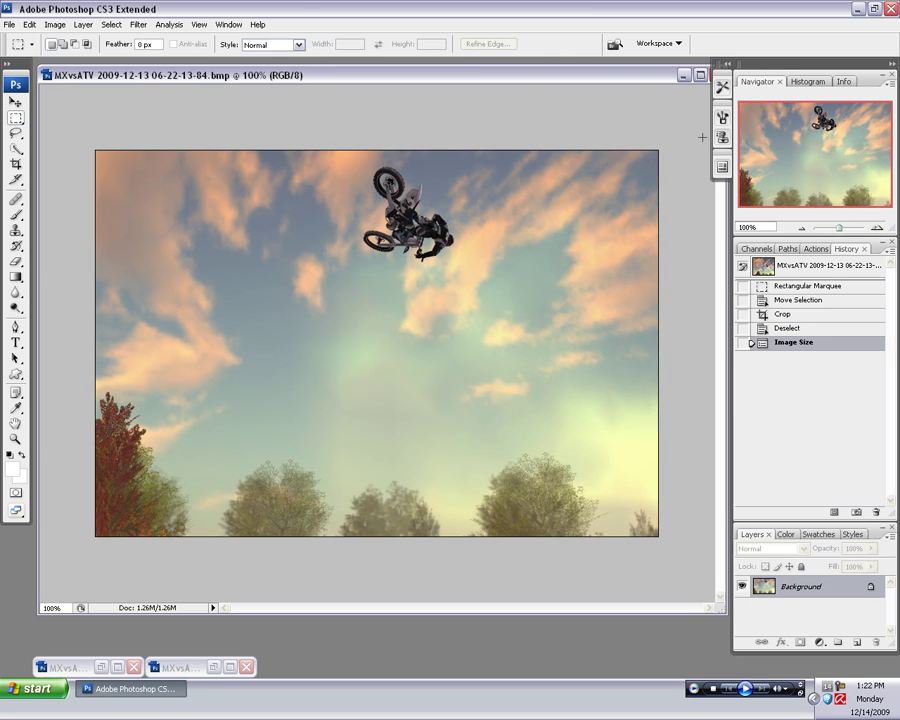
Step: Apply Brightness/Contrast with brightness -8 and a slight contrast increase
click(54, 24)
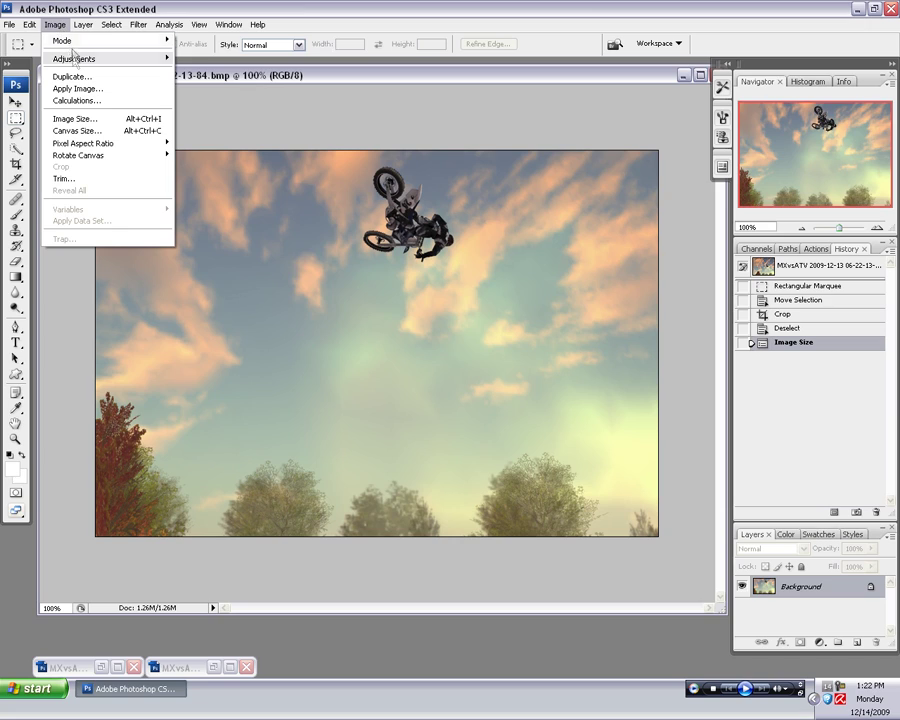
mouse_move(74, 64)
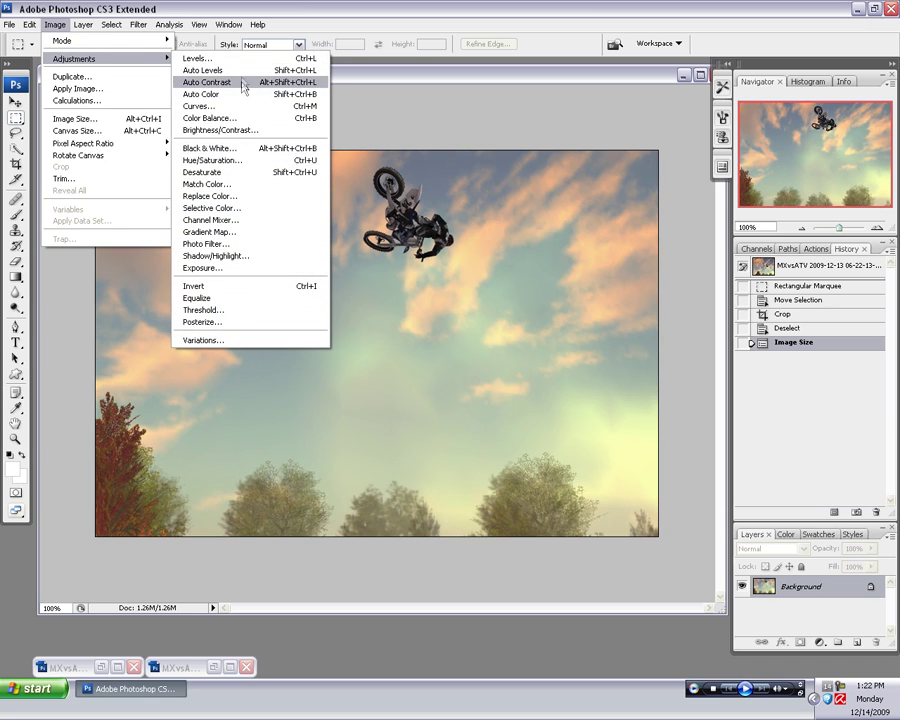
click(220, 130)
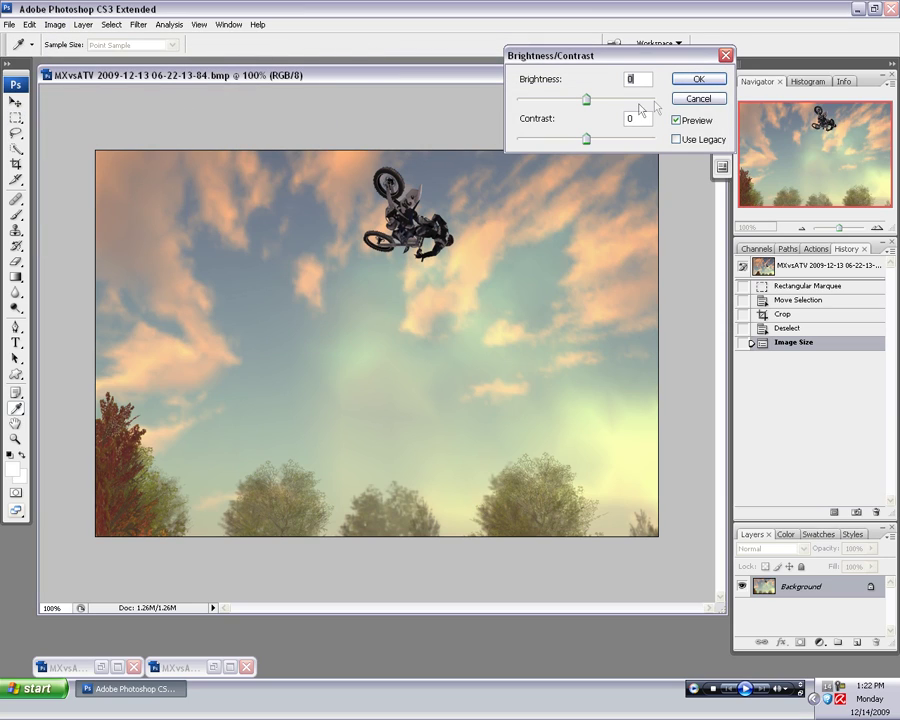
drag(587, 104, 596, 140)
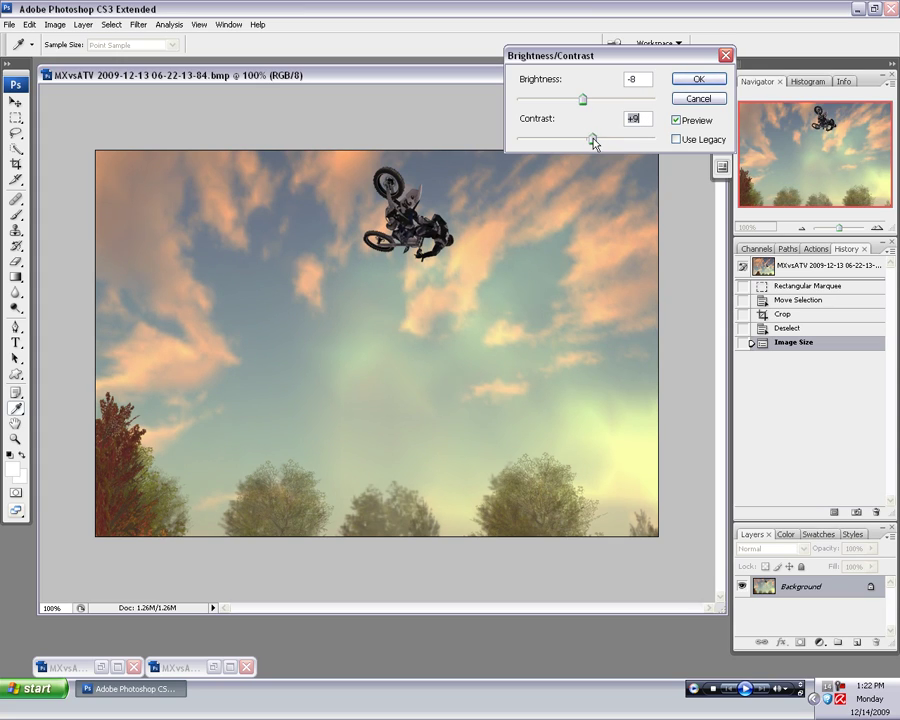
click(696, 80)
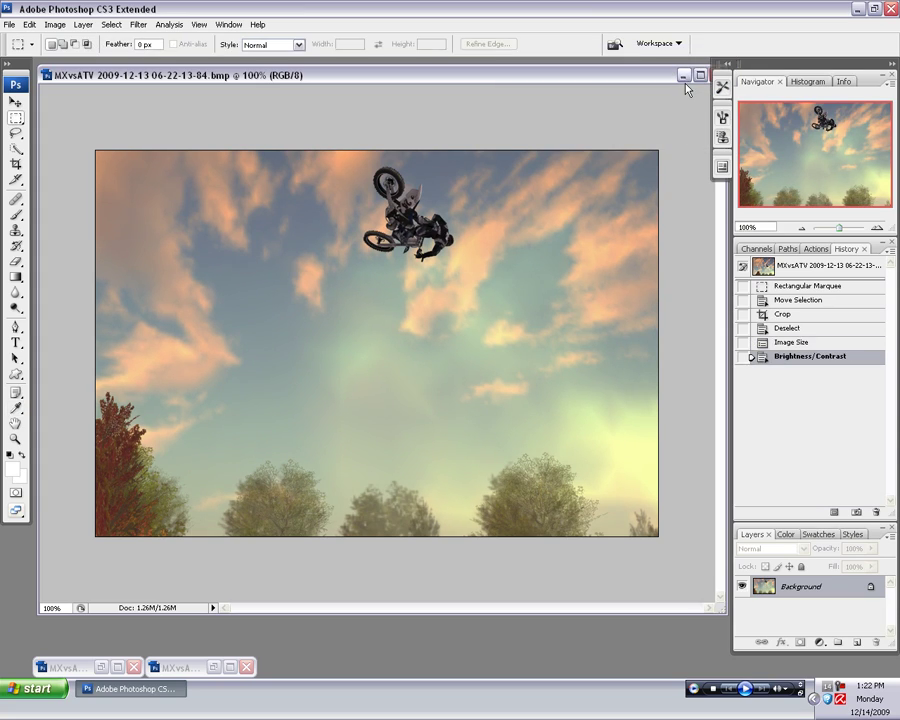
Step: Apply Smart Sharpen at amount 32% and radius 1.0 pixels
click(150, 25)
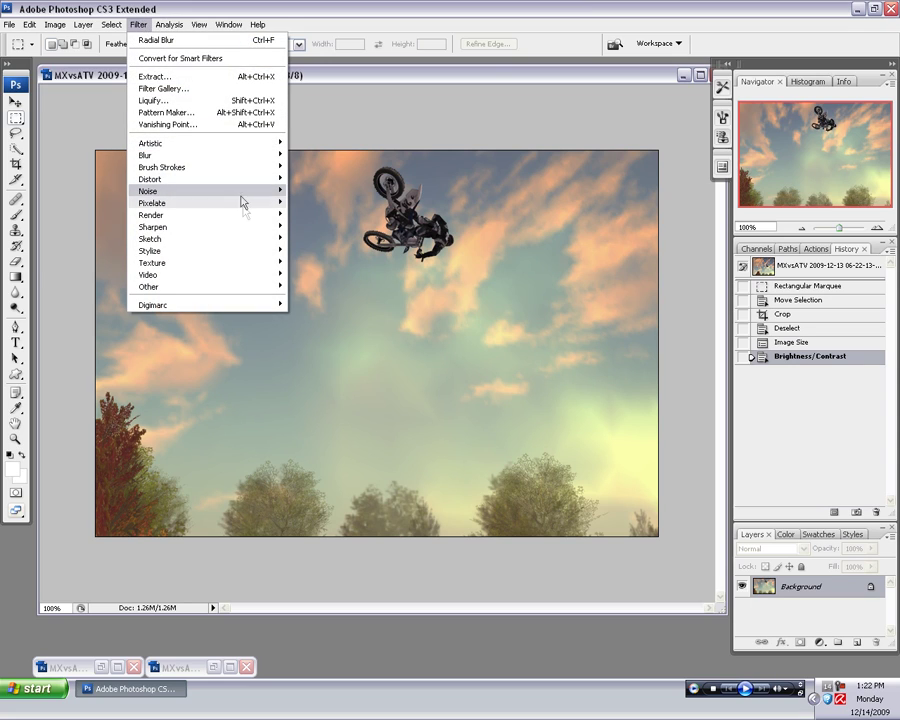
mouse_move(247, 230)
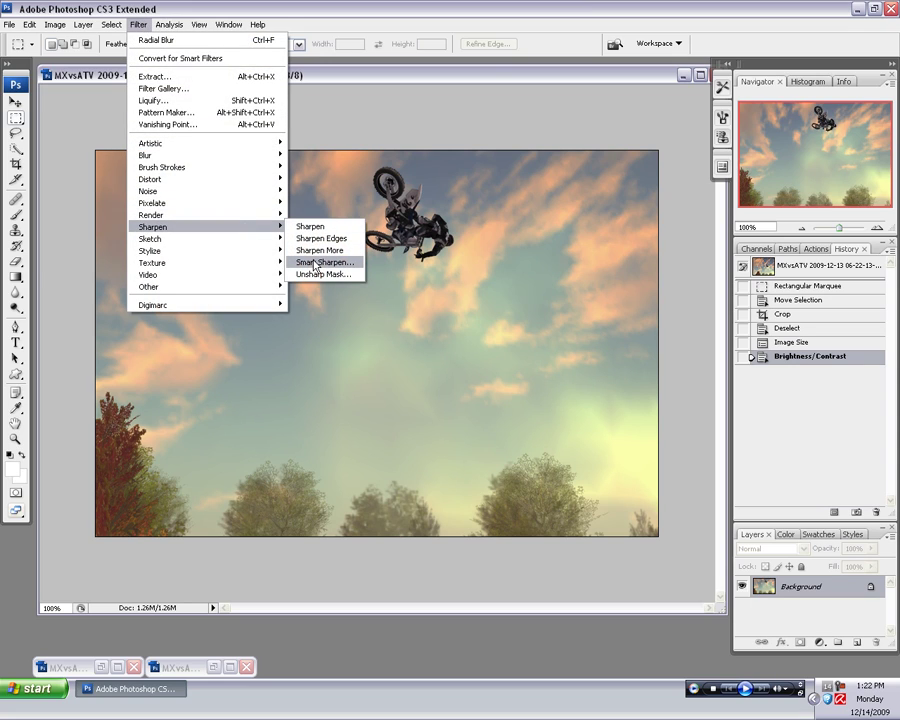
click(318, 262)
drag(384, 236, 386, 266)
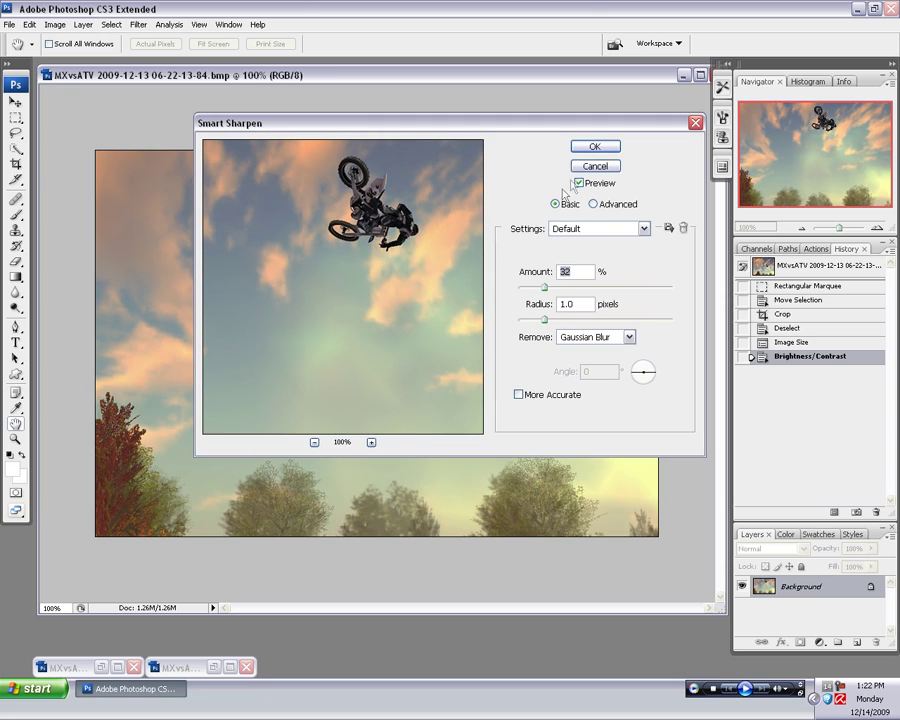
click(595, 147)
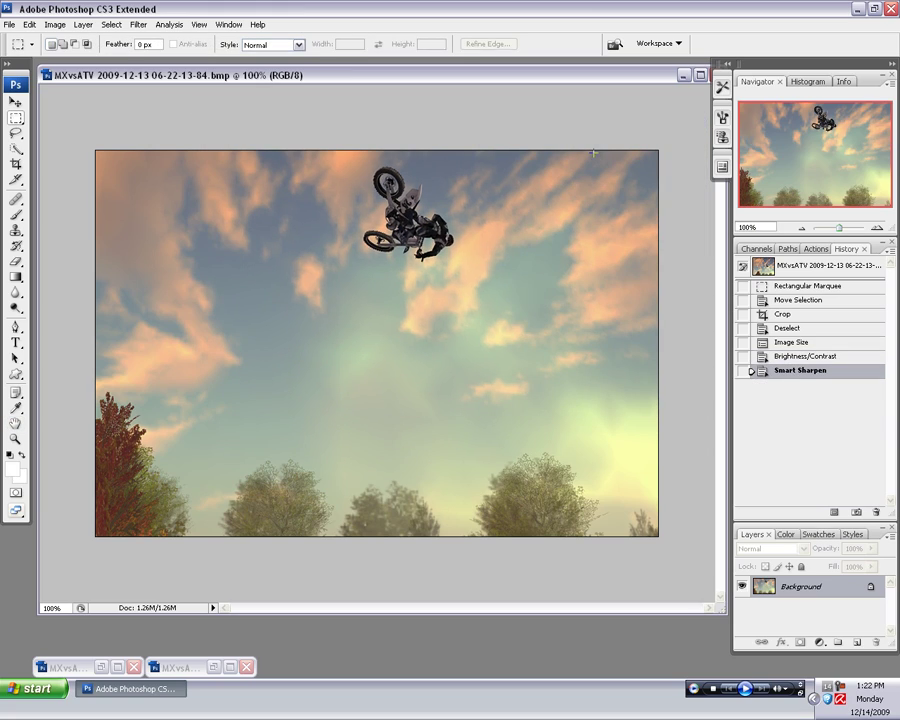
Step: Compare the unsharpened and sharpened versions in History
click(788, 357)
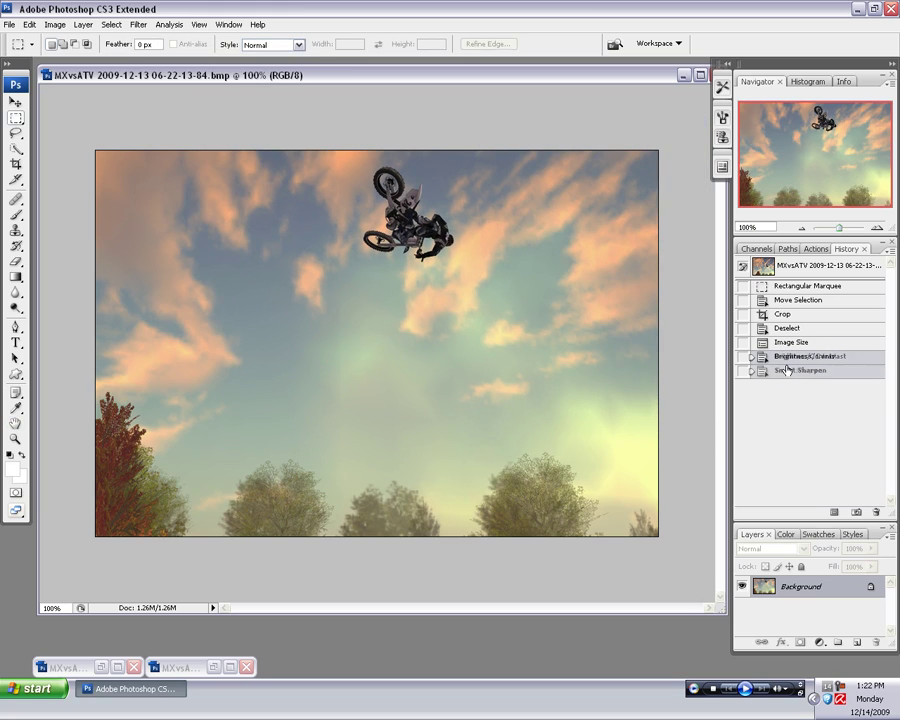
click(788, 370)
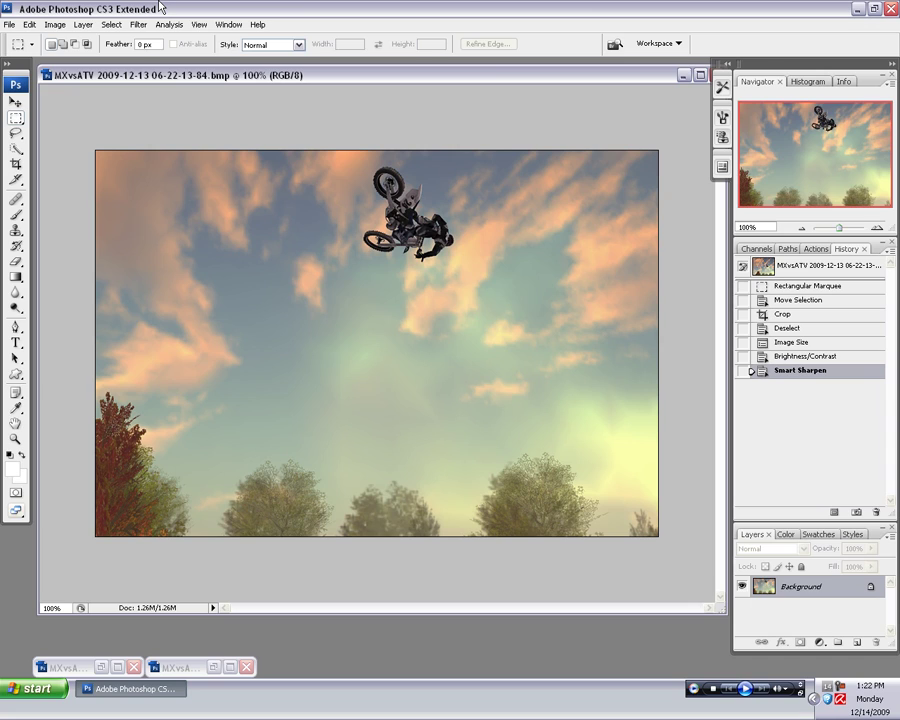
click(138, 25)
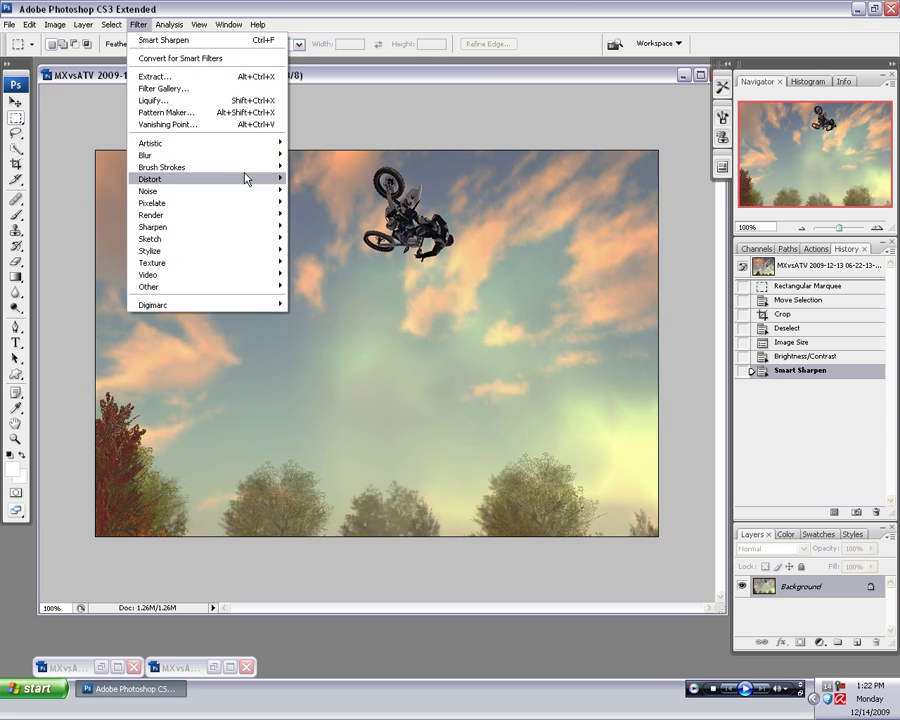
Step: Apply Diffuse Glow with graininess 0, glow amount 1 and clear amount 11
mouse_move(245, 179)
click(310, 178)
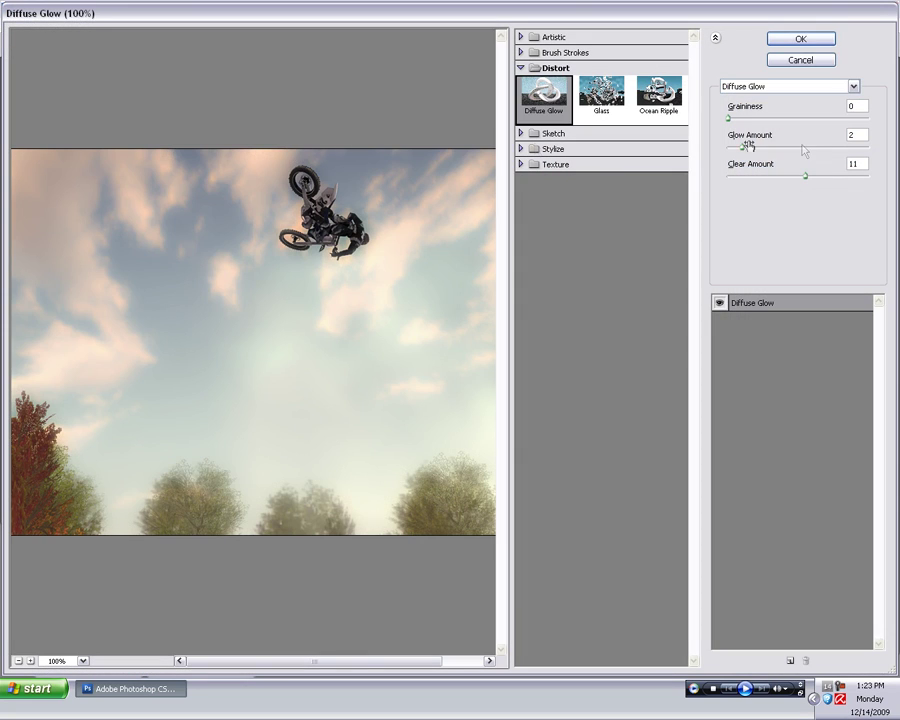
drag(739, 150, 736, 150)
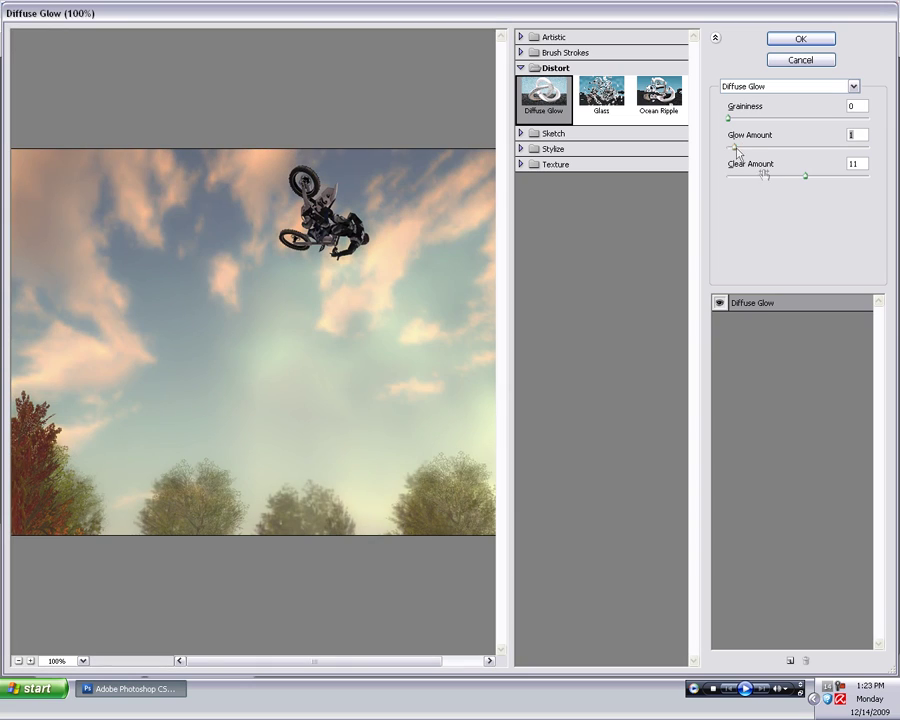
mouse_move(805, 176)
mouse_down()
mouse_move(782, 177)
mouse_move(810, 177)
mouse_up()
click(801, 38)
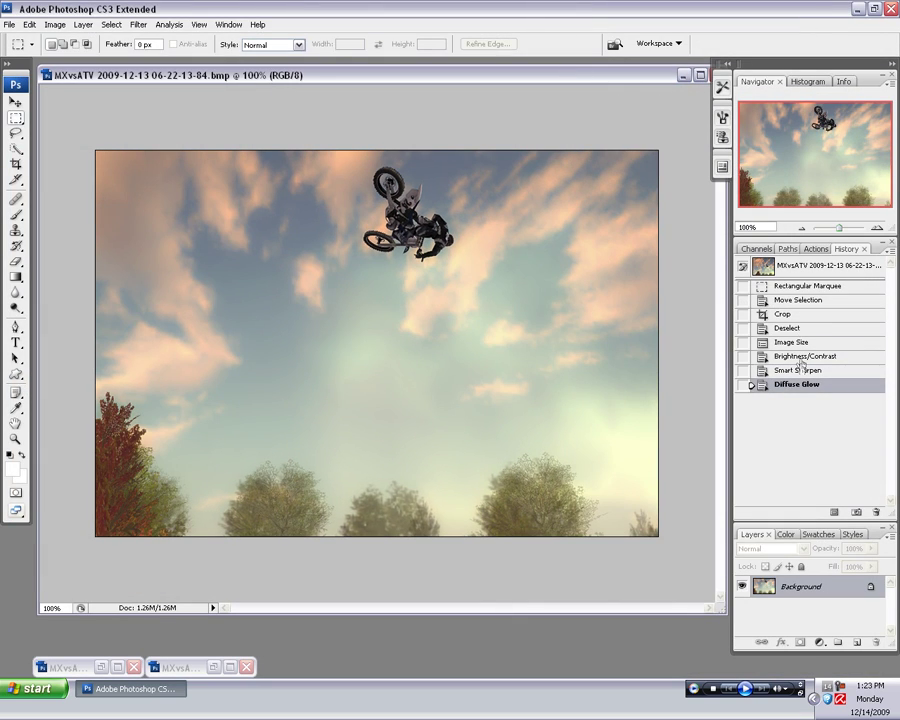
Step: Compare the image with and without the glow in History
click(800, 373)
click(788, 384)
click(54, 24)
Step: Apply an Exposure adjustment of +0.08 with gamma correction around 0.8
mouse_move(85, 58)
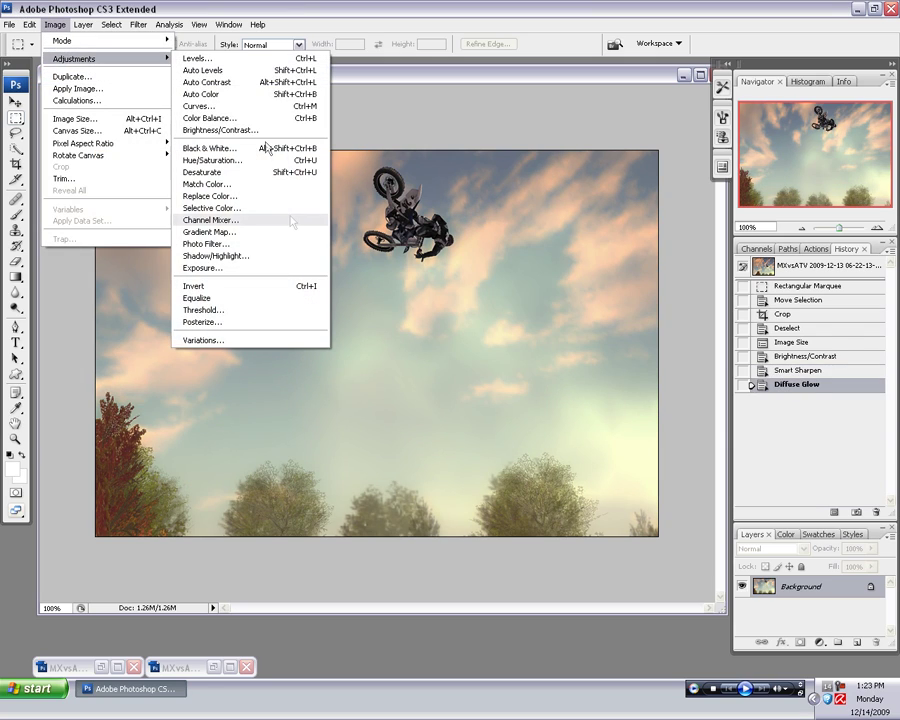
click(291, 268)
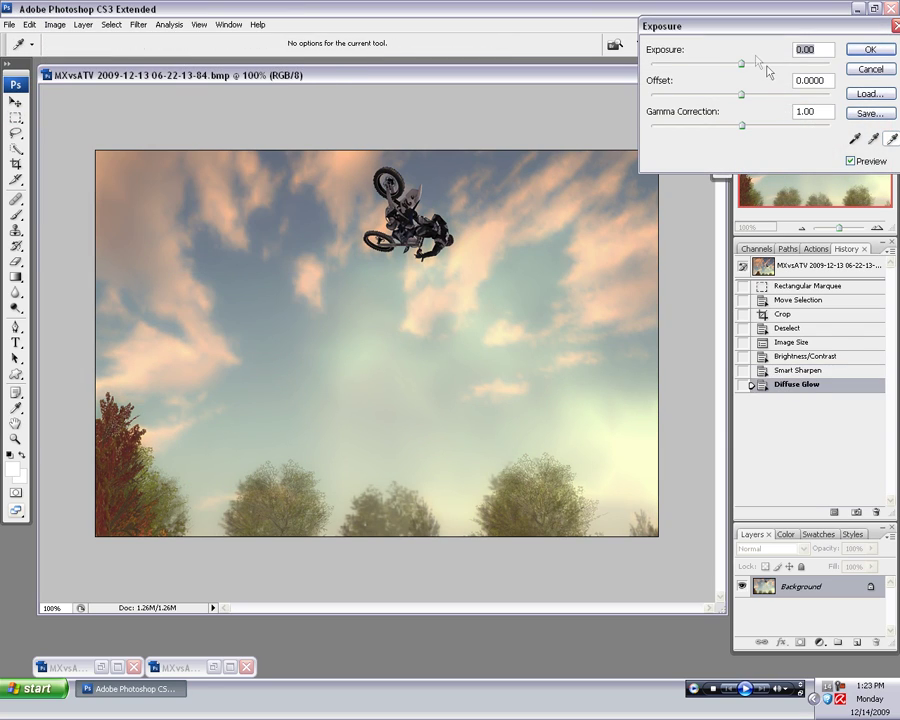
drag(743, 62, 740, 66)
mouse_move(743, 131)
mouse_down()
mouse_move(731, 133)
mouse_move(758, 136)
mouse_up()
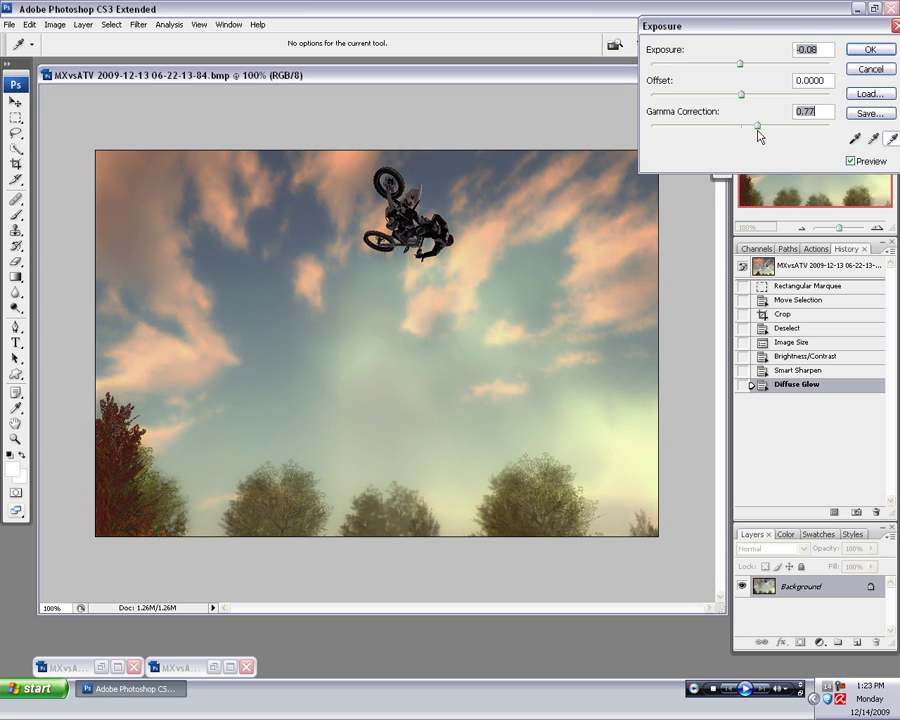
drag(739, 63, 743, 67)
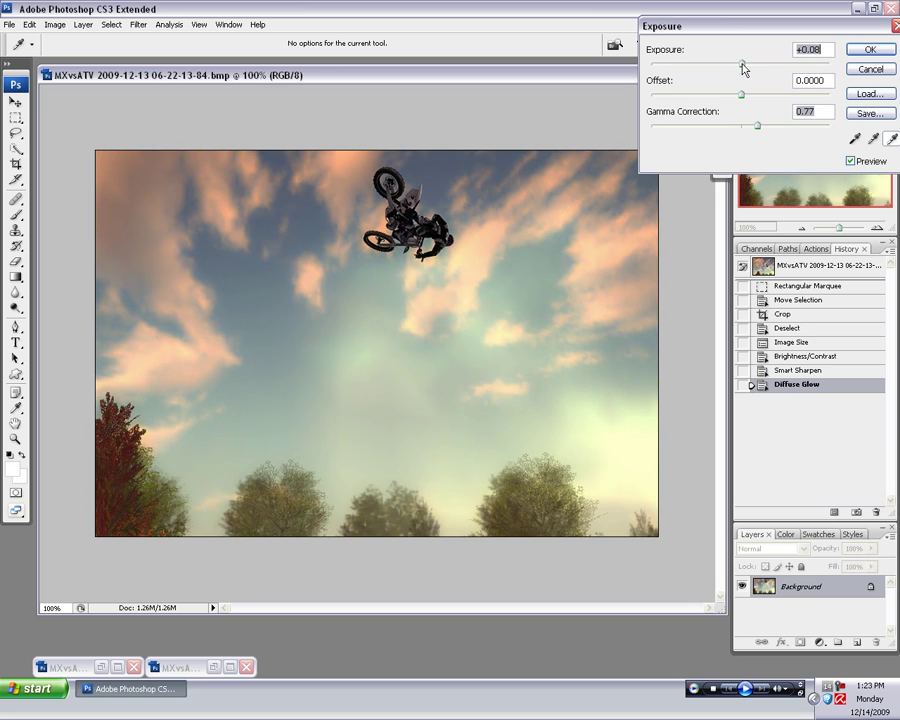
drag(751, 127, 757, 131)
click(870, 50)
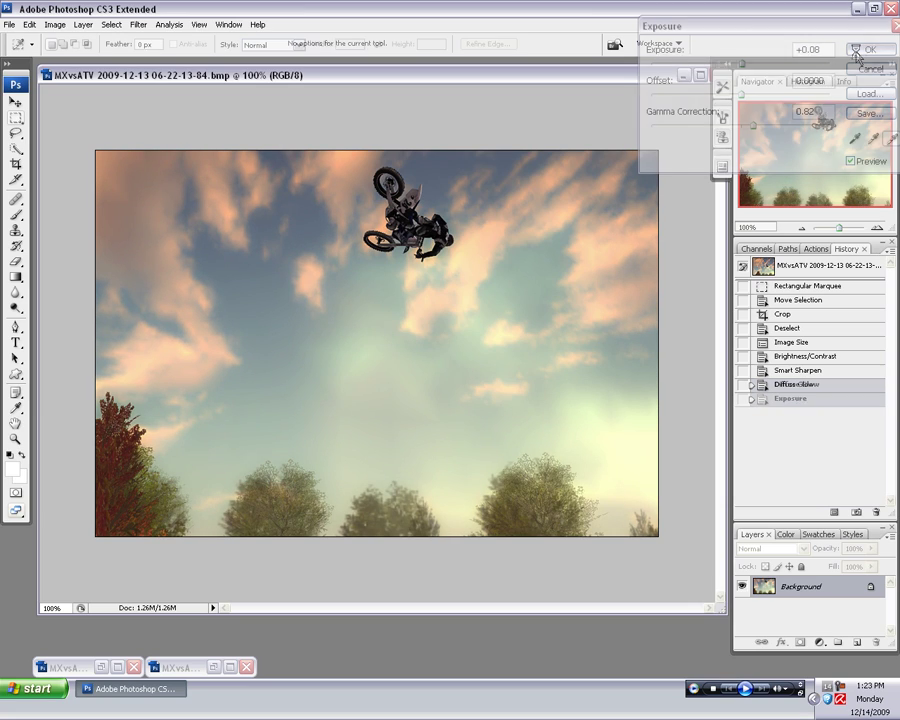
Step: Apply a widened Lighting Effects spotlight at intensity 35 and focus 69
click(139, 27)
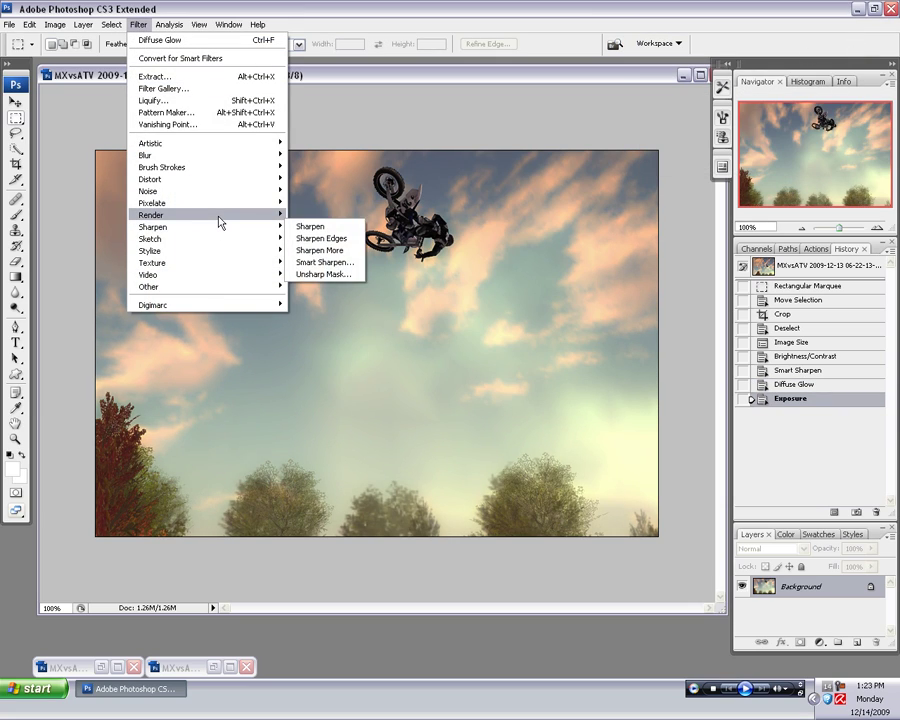
mouse_move(219, 216)
click(309, 263)
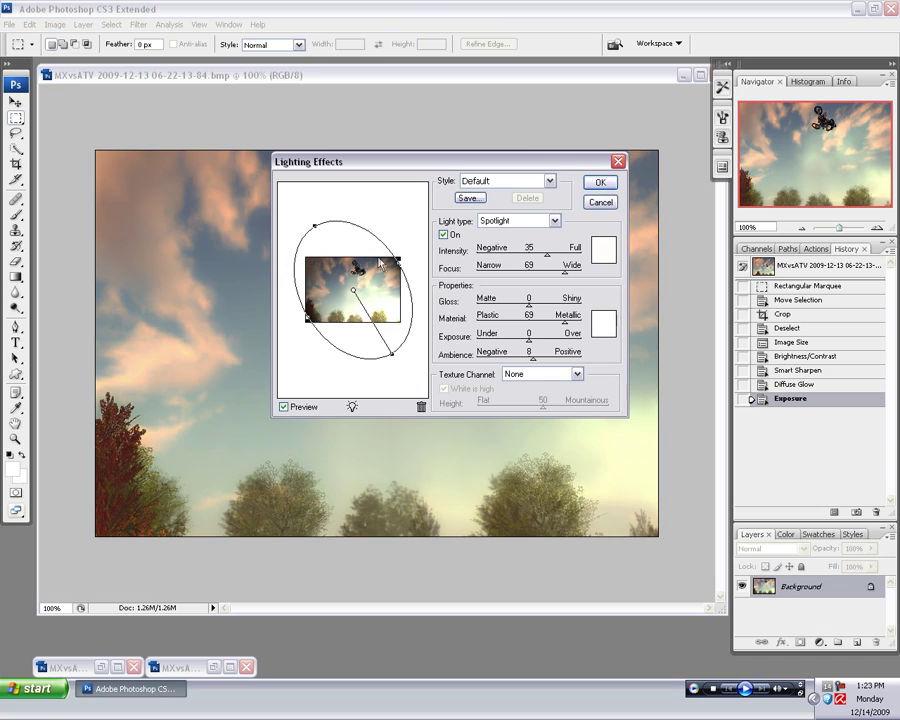
mouse_move(399, 263)
mouse_down()
mouse_move(402, 250)
mouse_move(400, 270)
mouse_move(398, 262)
mouse_up()
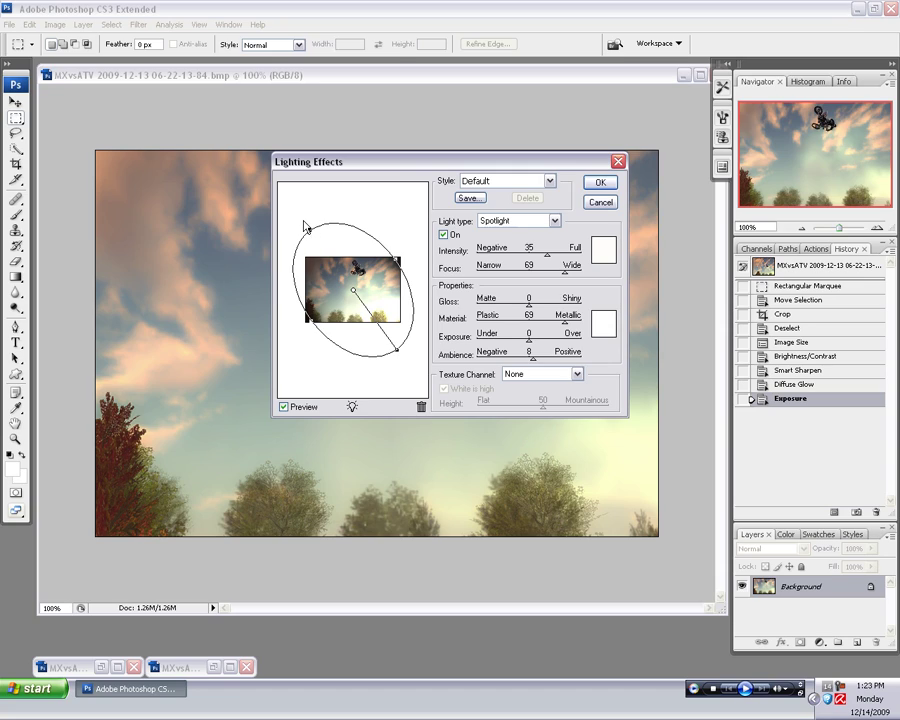
drag(309, 229, 305, 224)
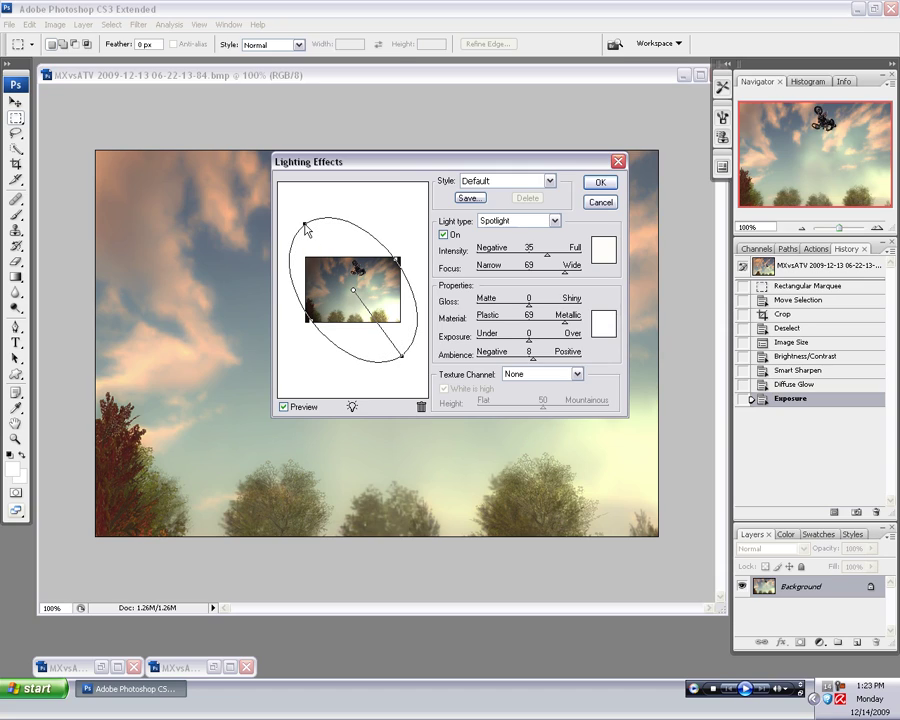
drag(397, 260, 402, 263)
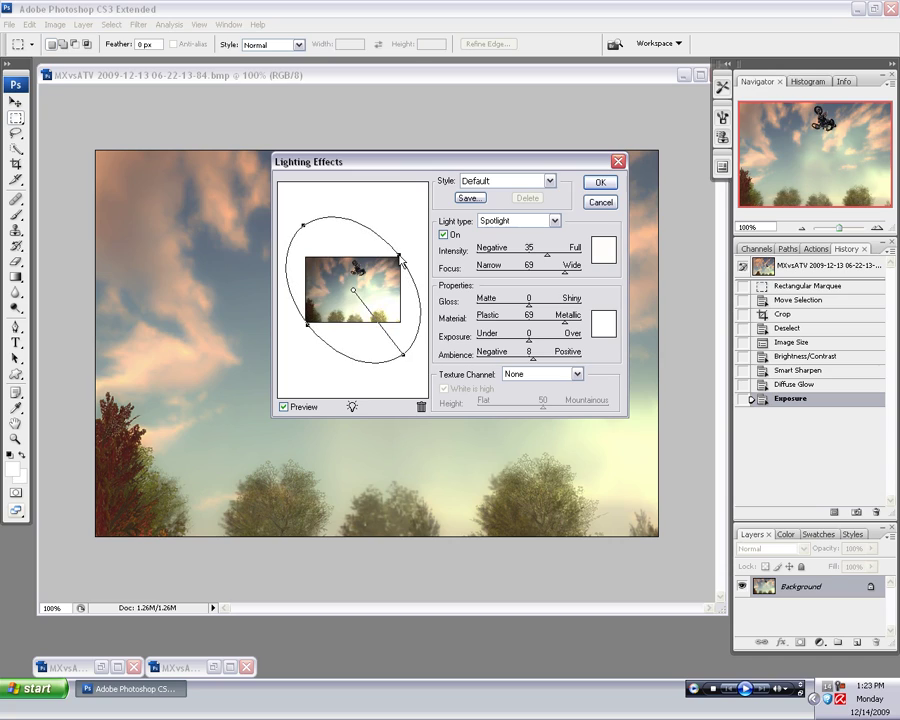
drag(404, 353, 403, 353)
click(600, 184)
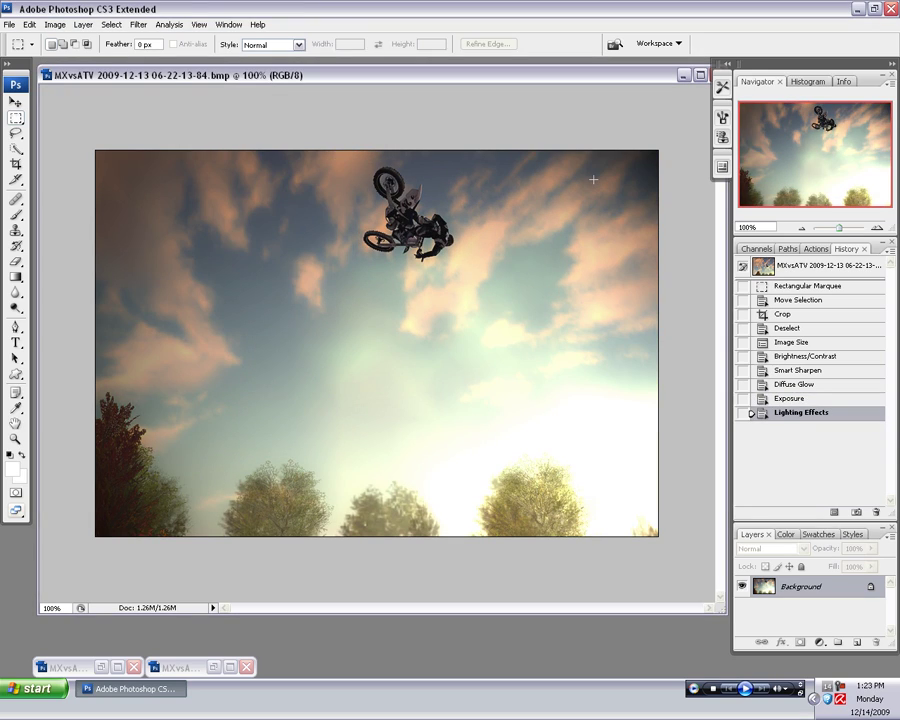
click(54, 25)
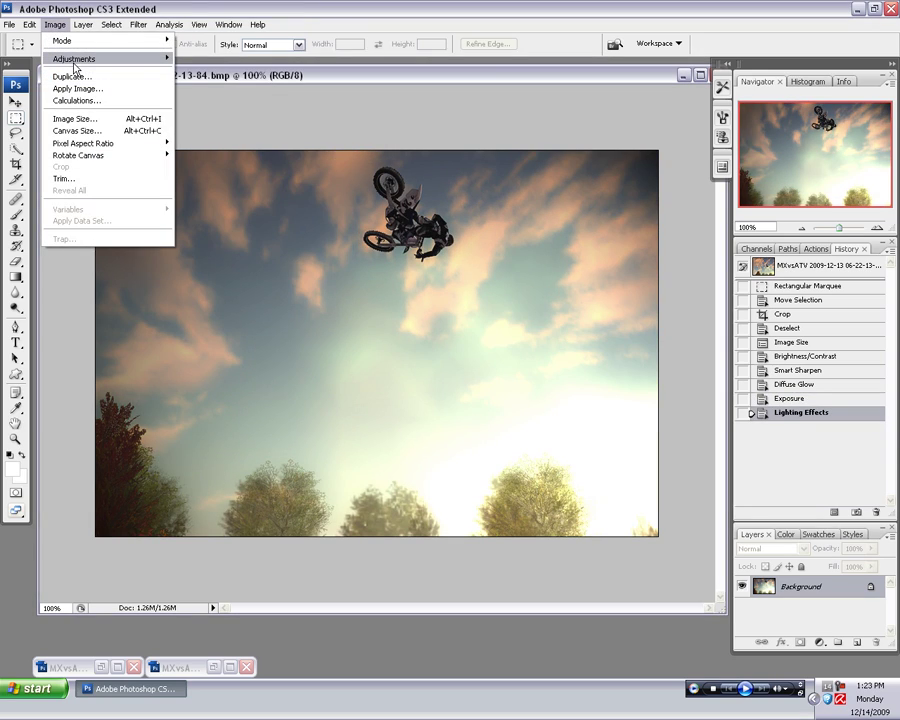
Step: Apply Shadows/Highlights with shadows at 20% and highlights left at 0
mouse_move(60, 56)
click(212, 255)
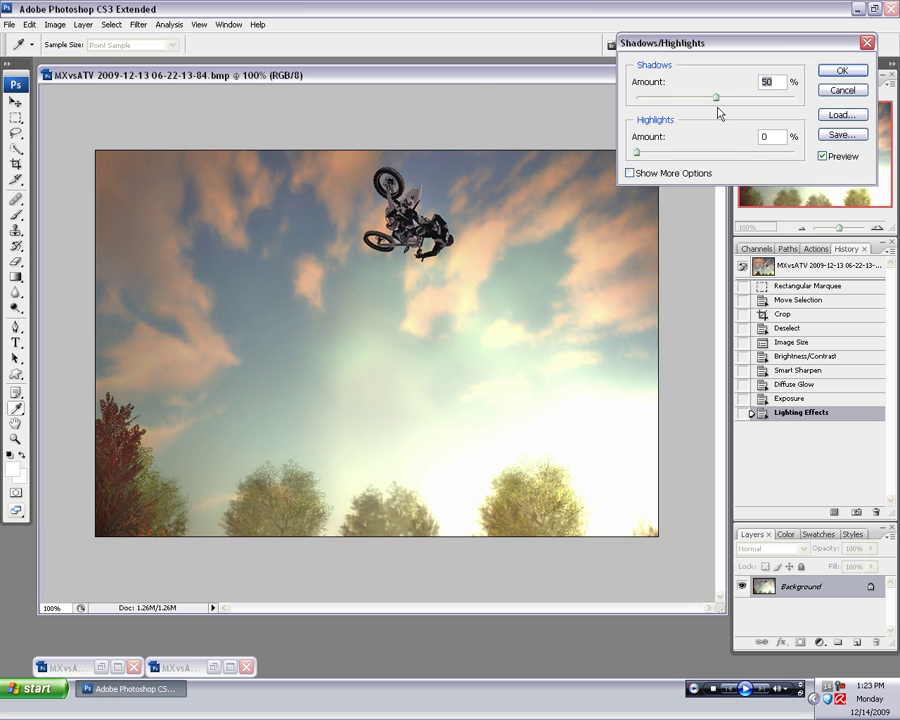
drag(716, 97, 670, 106)
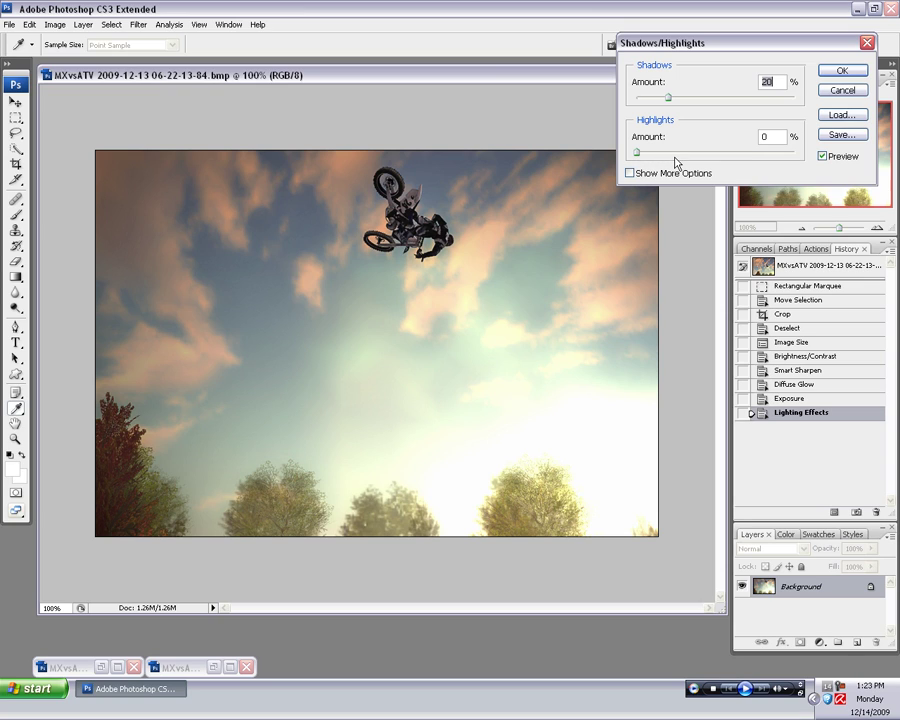
drag(638, 153, 620, 155)
click(842, 71)
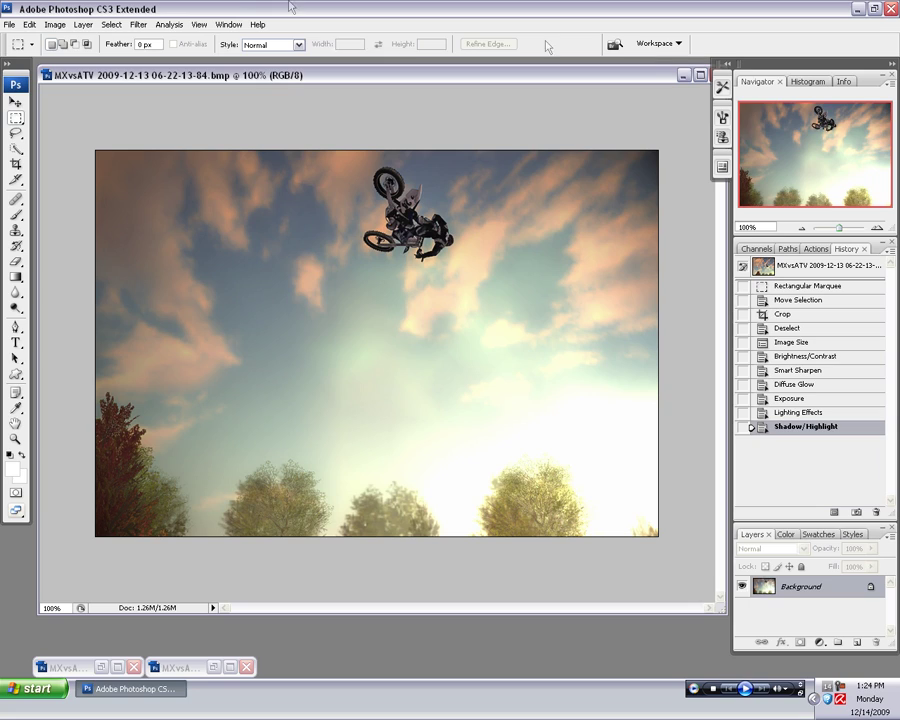
Step: Adjust Color Balance midtones and shadows, and set highlights to -3, -11, -12
click(54, 24)
mouse_move(146, 58)
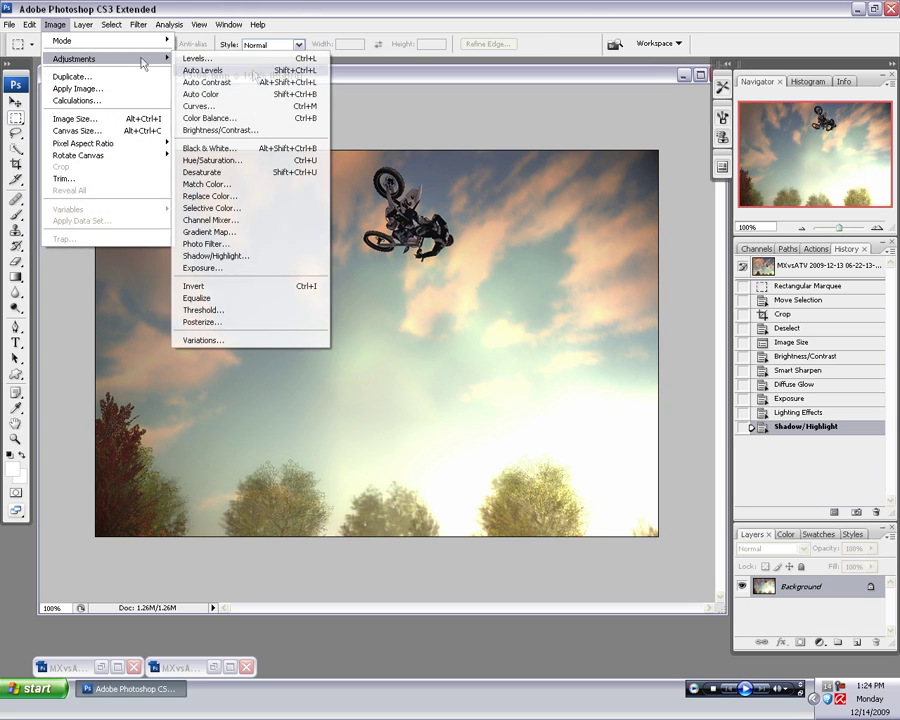
click(262, 118)
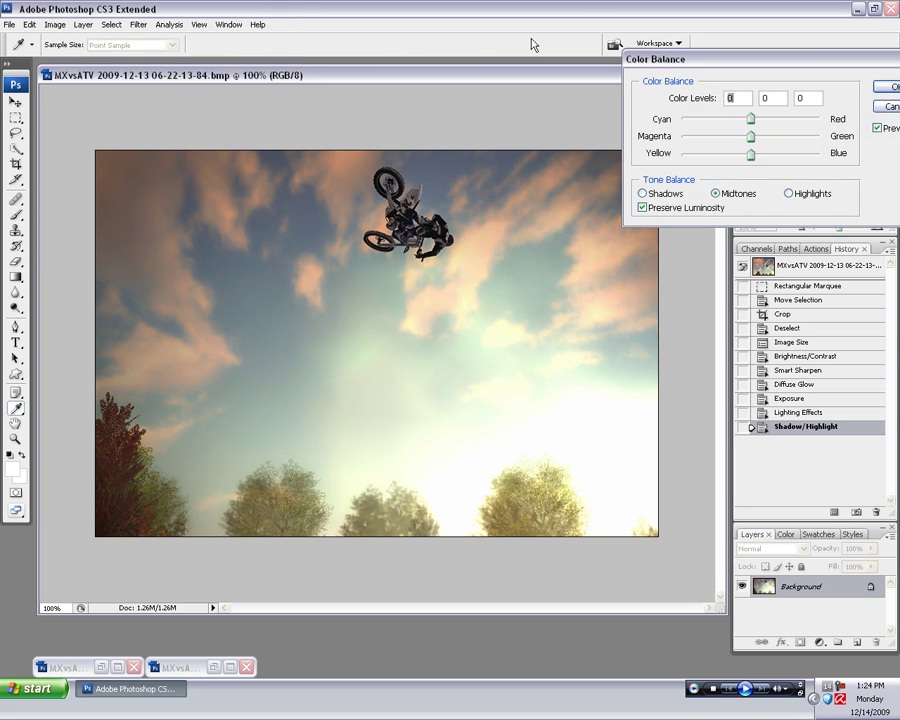
drag(746, 121, 743, 168)
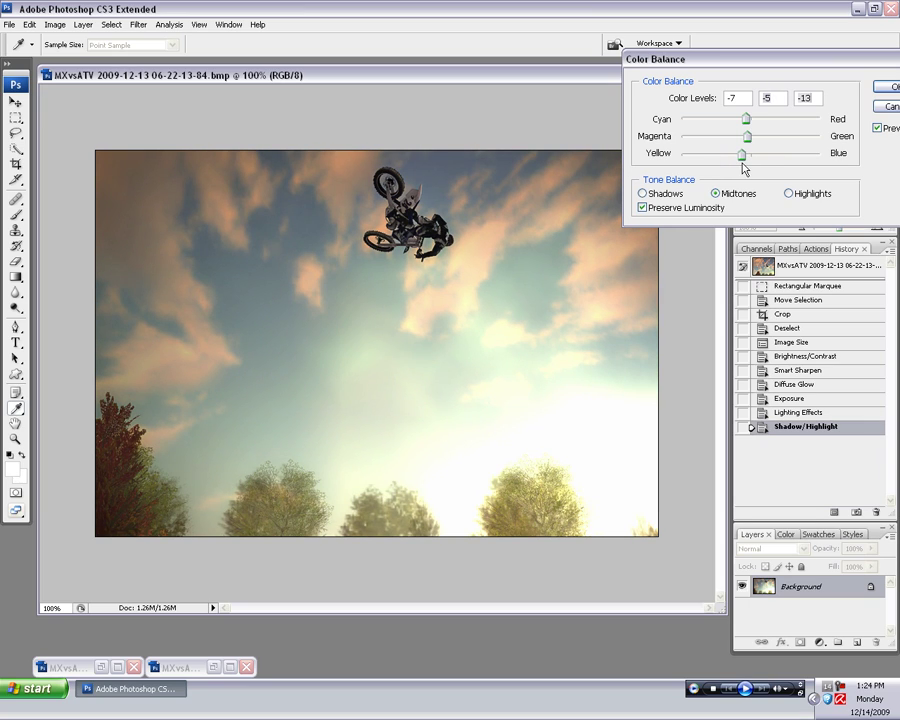
click(643, 194)
drag(749, 119, 760, 167)
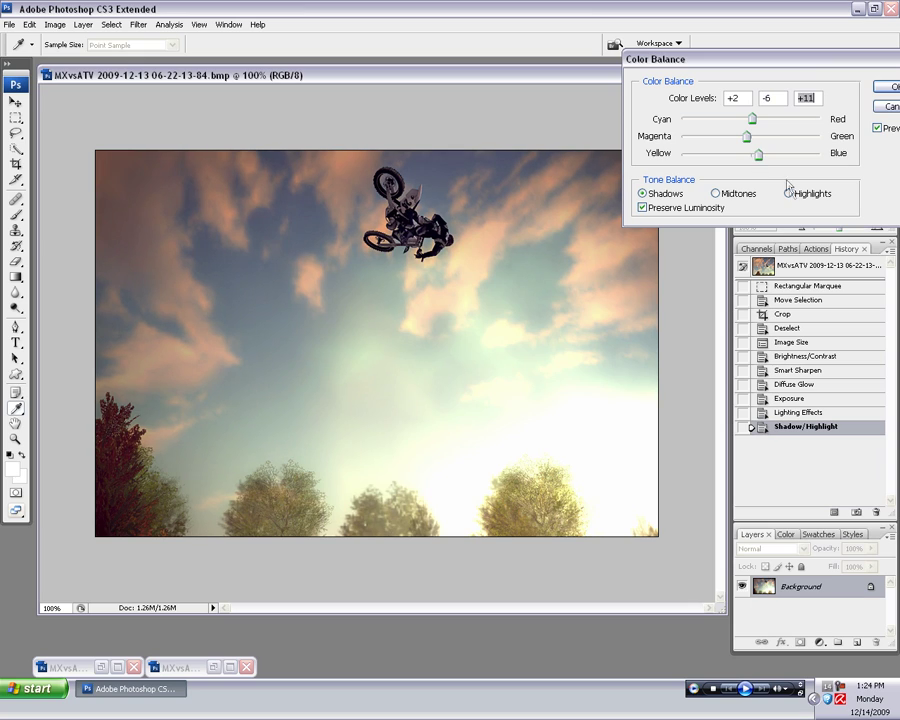
click(788, 193)
drag(753, 126, 744, 158)
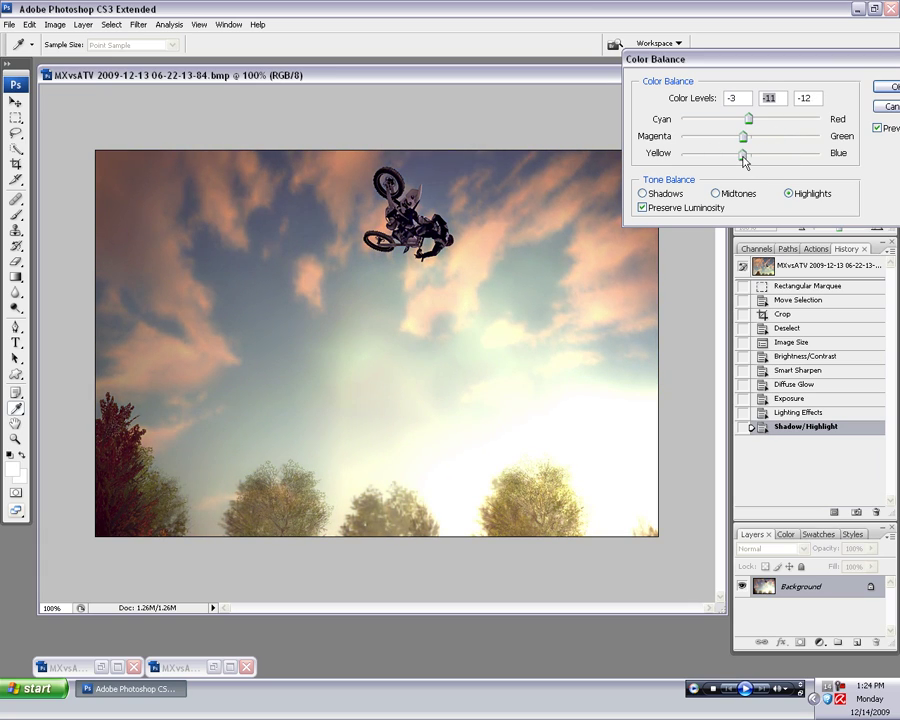
click(889, 87)
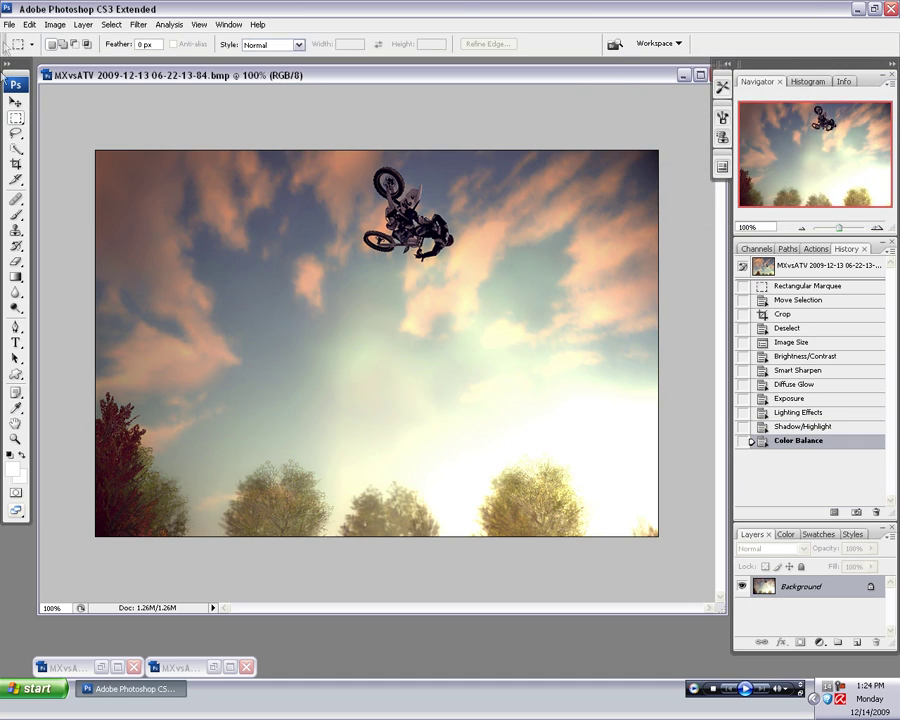
Step: Apply a second Exposure adjustment at +0.03 exposure with gamma 0.84
click(52, 24)
mouse_move(88, 59)
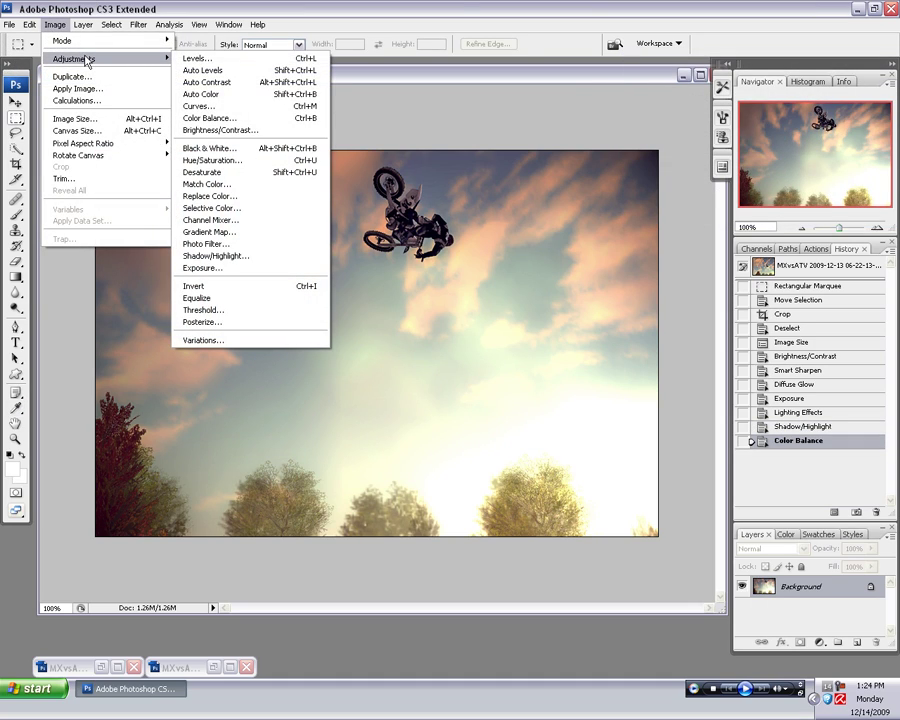
click(290, 268)
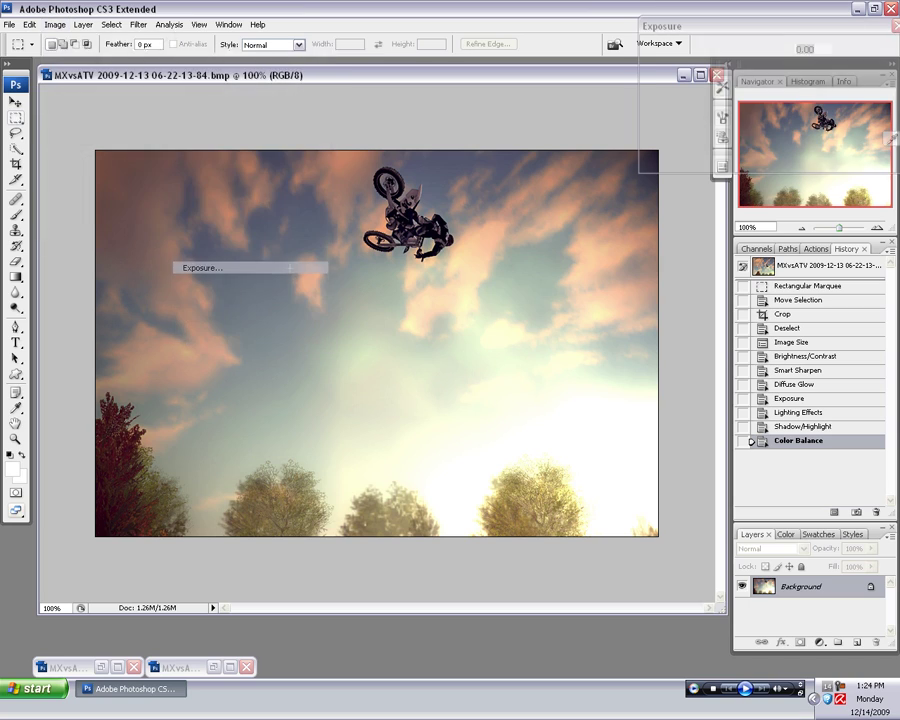
drag(745, 62, 742, 66)
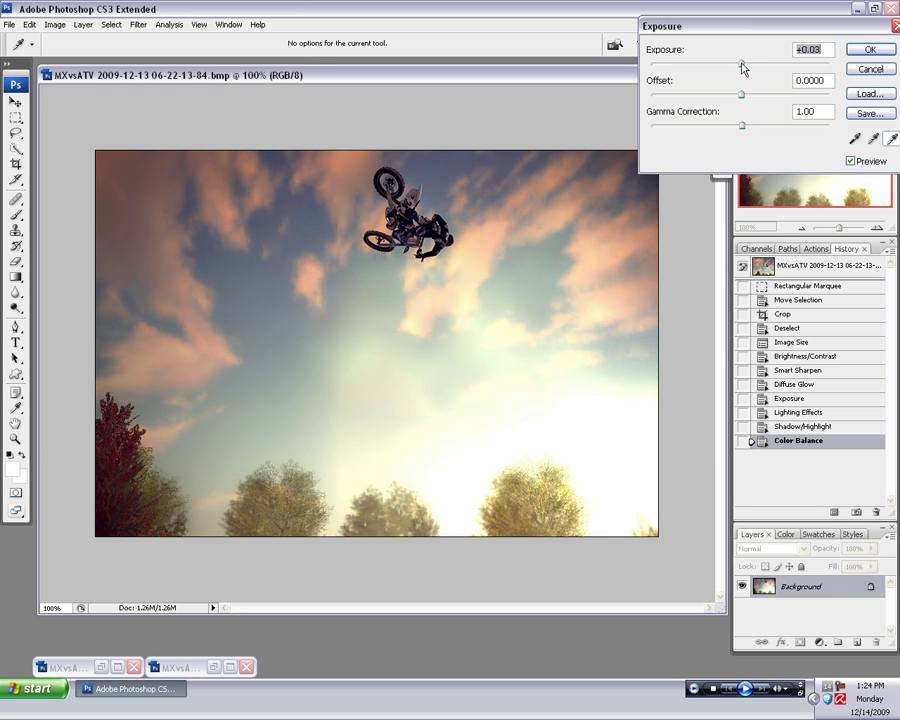
mouse_move(742, 127)
mouse_down()
mouse_move(733, 128)
mouse_move(755, 129)
mouse_up()
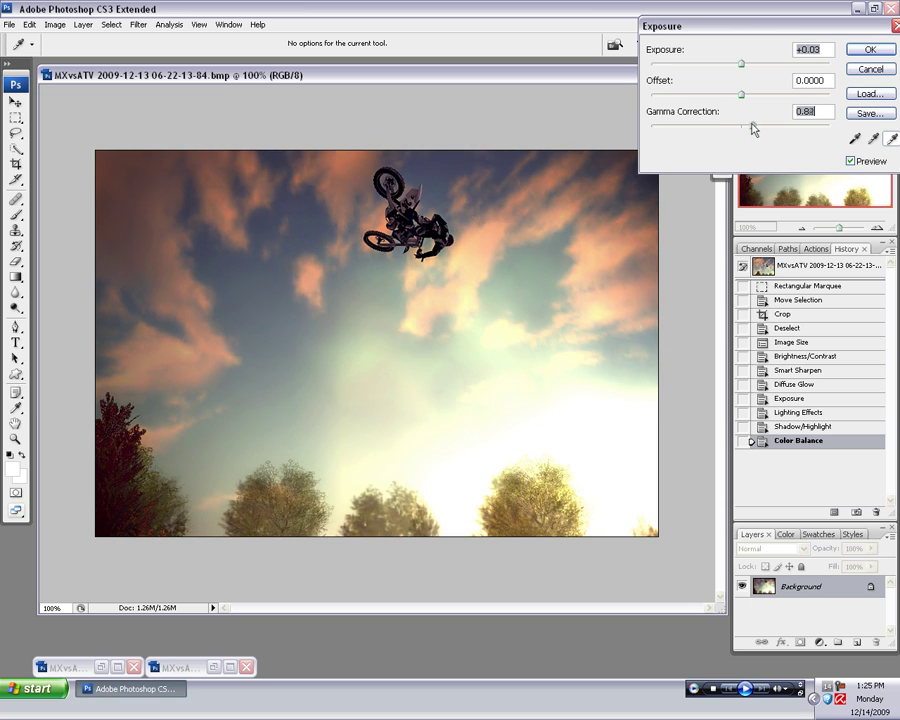
drag(753, 128, 750, 128)
click(880, 48)
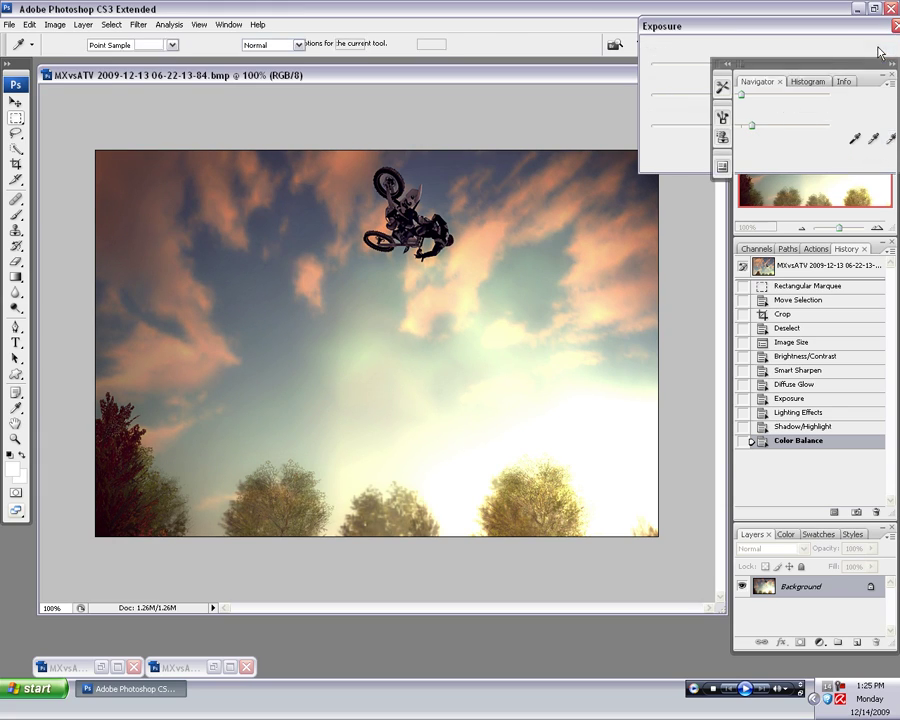
click(16, 292)
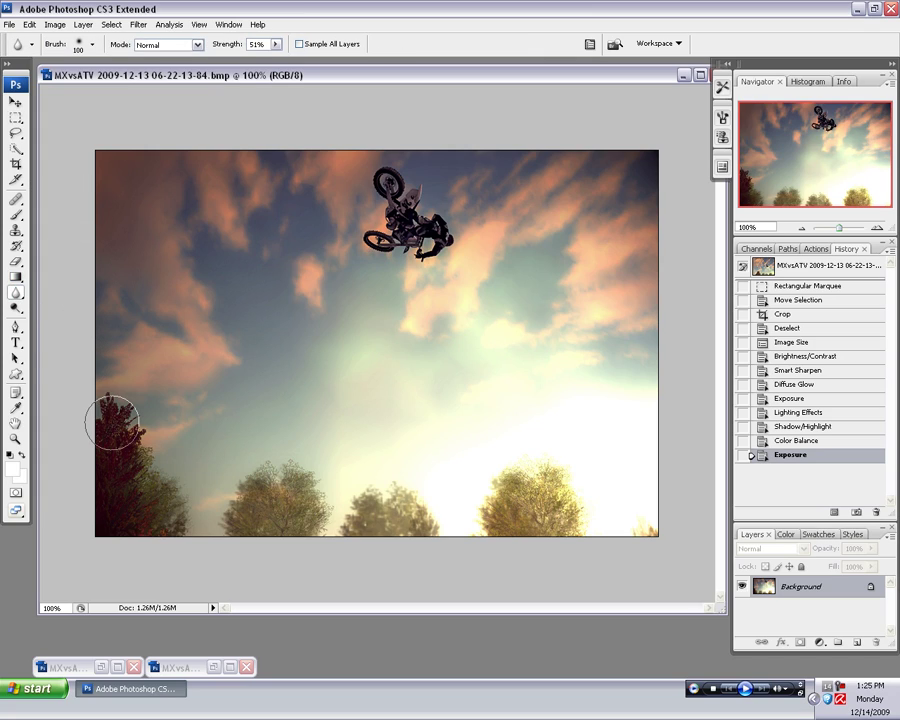
Step: Blur the trees along the bottom and the upper-right sky with the Blur tool at 51% strength
mouse_move(112, 422)
mouse_down()
mouse_move(110, 474)
mouse_move(152, 485)
mouse_move(143, 396)
mouse_move(182, 500)
mouse_move(235, 501)
mouse_move(301, 466)
mouse_move(309, 521)
mouse_move(343, 489)
mouse_move(407, 497)
mouse_move(425, 479)
mouse_move(411, 481)
mouse_move(369, 526)
mouse_move(428, 536)
mouse_move(563, 484)
mouse_move(546, 491)
mouse_move(553, 480)
mouse_move(586, 490)
mouse_move(548, 521)
mouse_move(570, 534)
mouse_move(636, 524)
mouse_up()
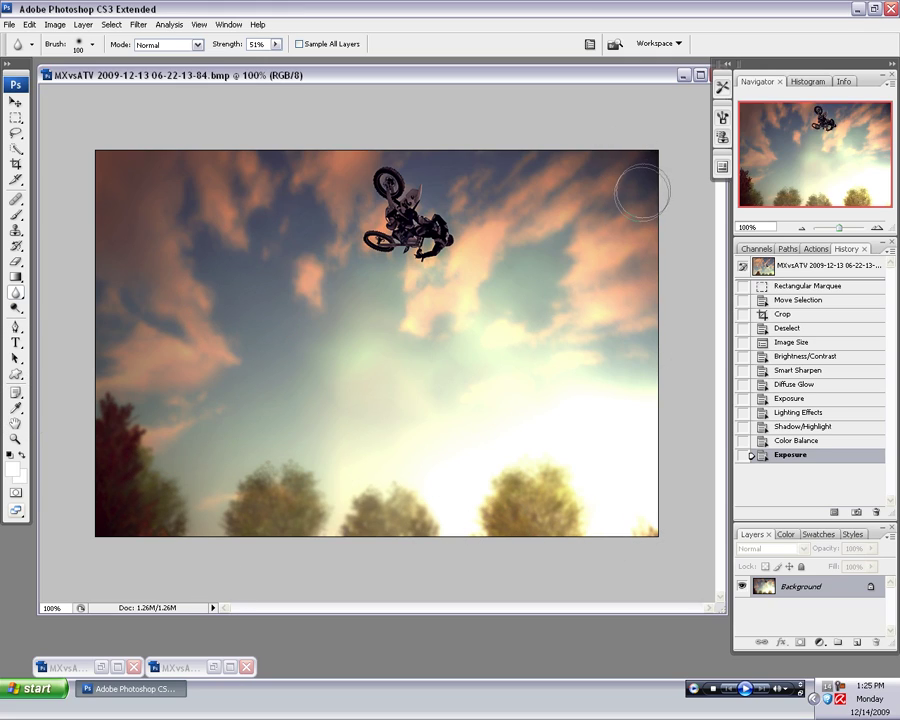
mouse_move(643, 187)
mouse_down()
mouse_move(627, 237)
mouse_move(596, 260)
mouse_up()
click(9, 24)
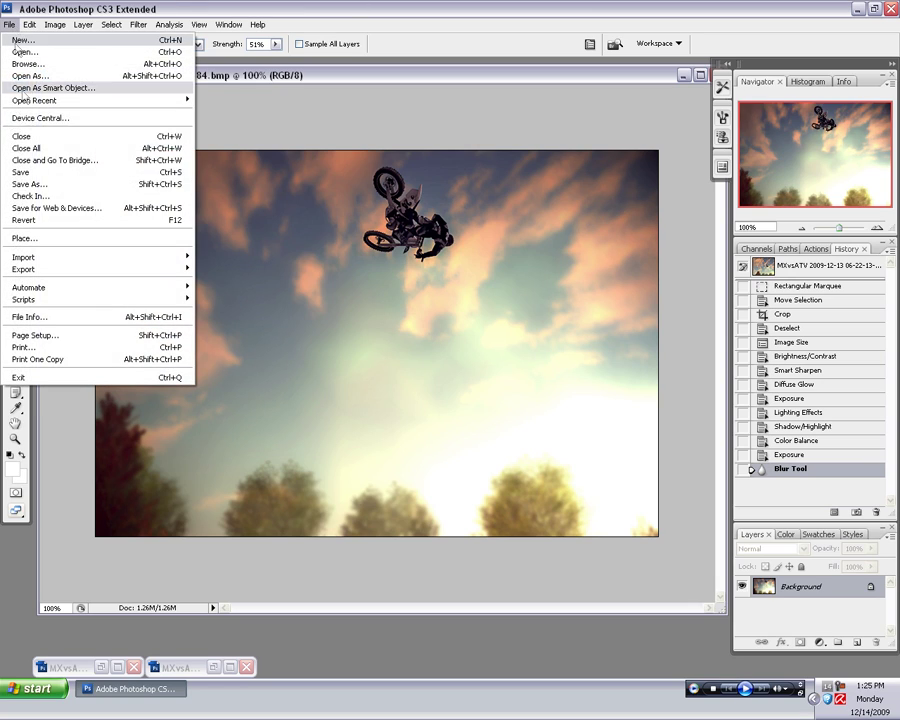
Step: Export the sky shot as a quality-100 web JPEG named 0000000000001.jpg and close the document
click(34, 317)
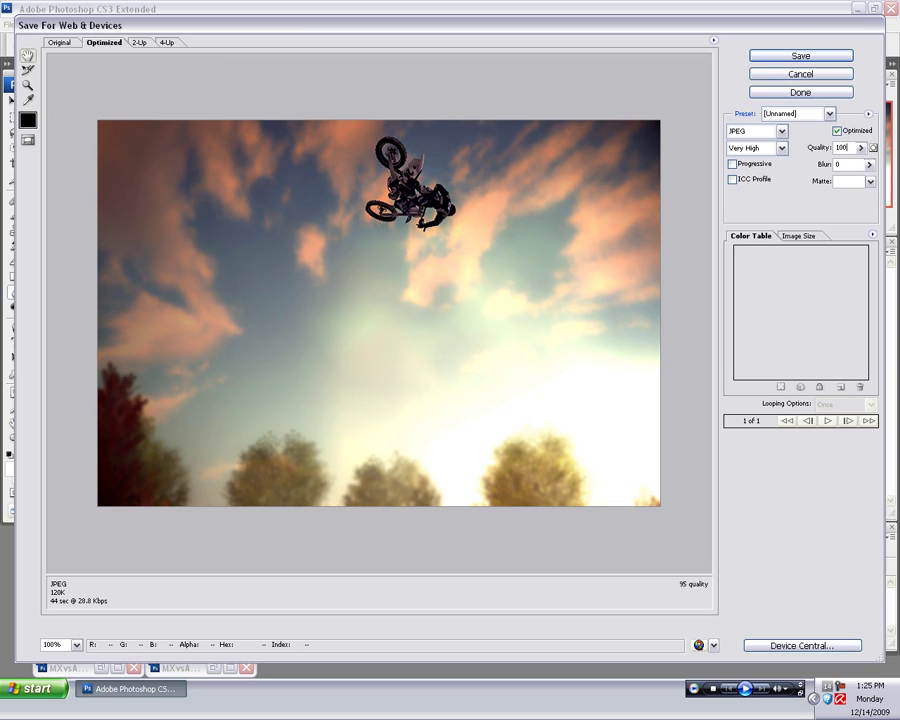
key(Tab)
click(843, 56)
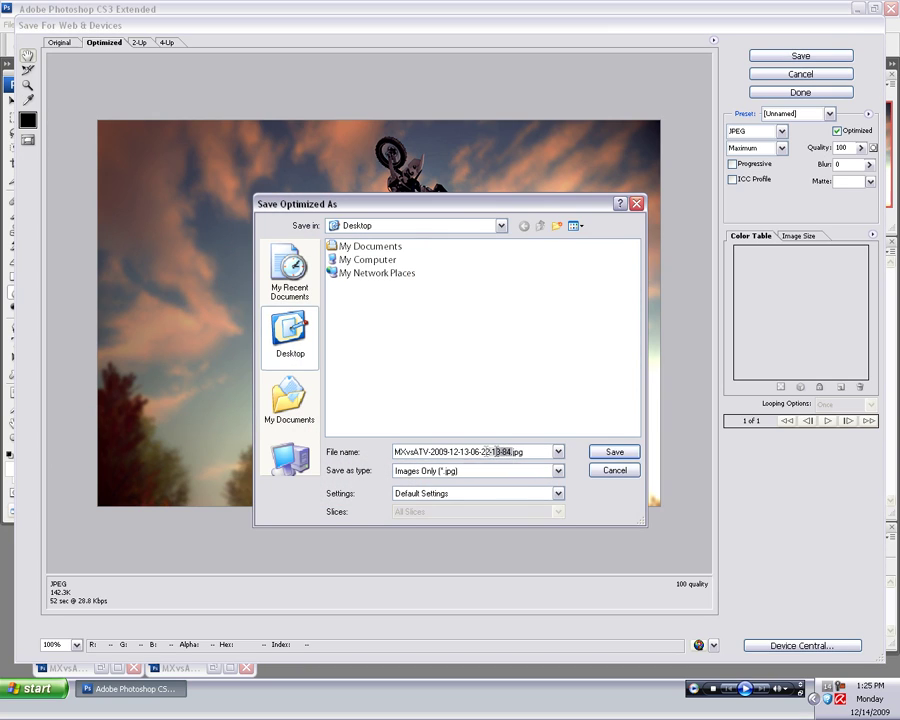
key(BackSpace)
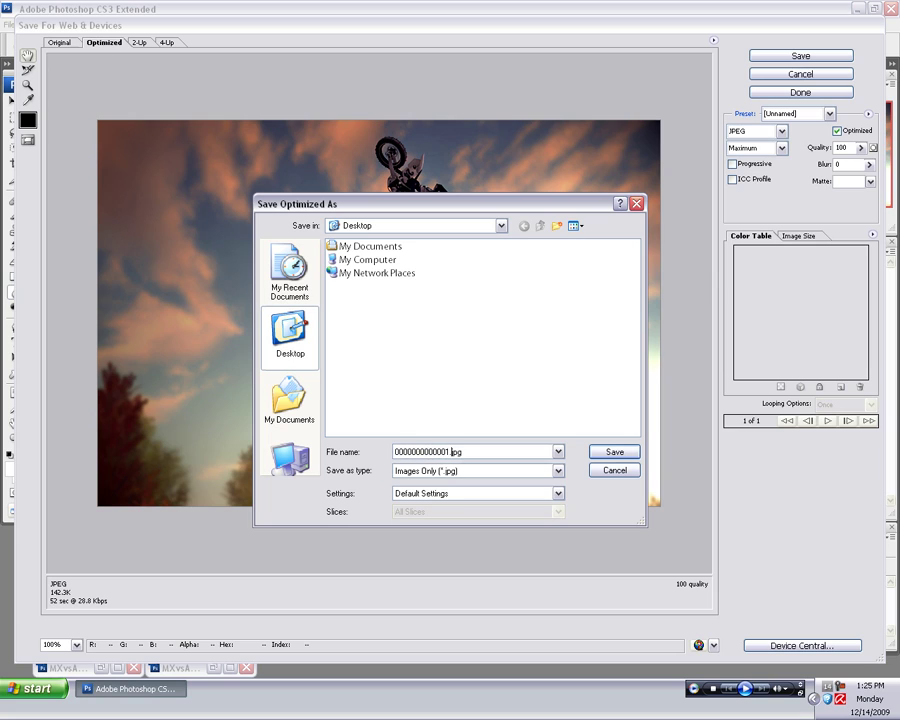
key(Return)
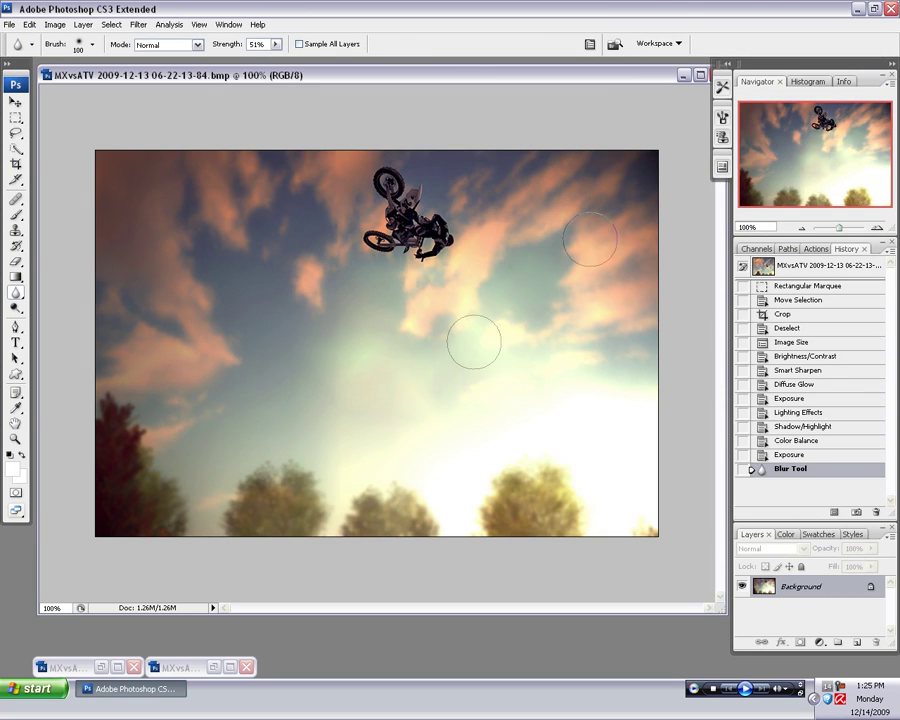
key(ctrl+w)
Step: Bring up the rear-view rider screenshot, enlarge its window and zoom to 66.67%
click(15, 117)
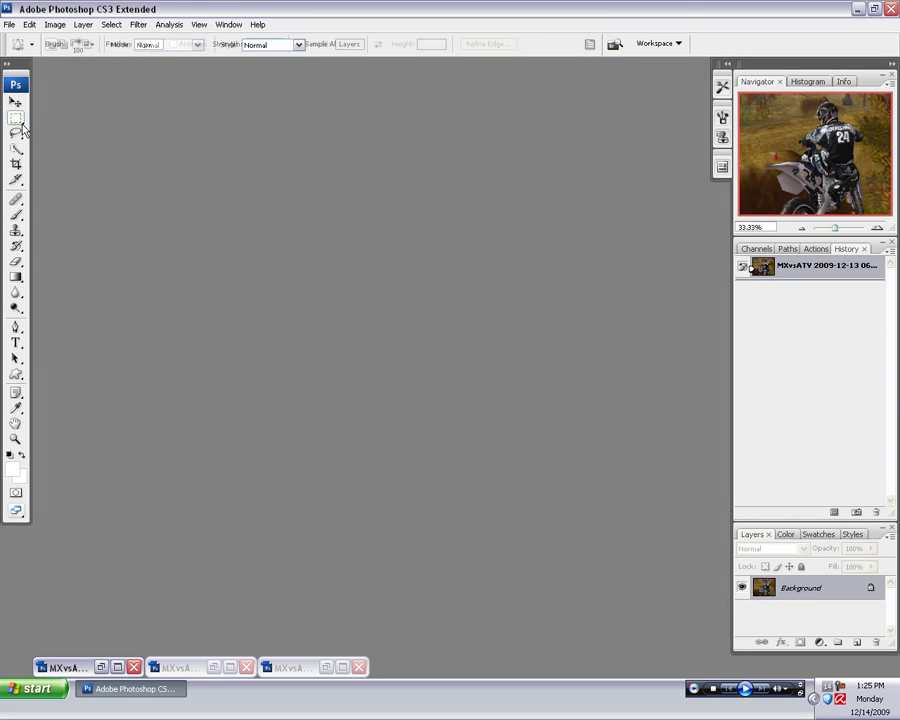
click(103, 668)
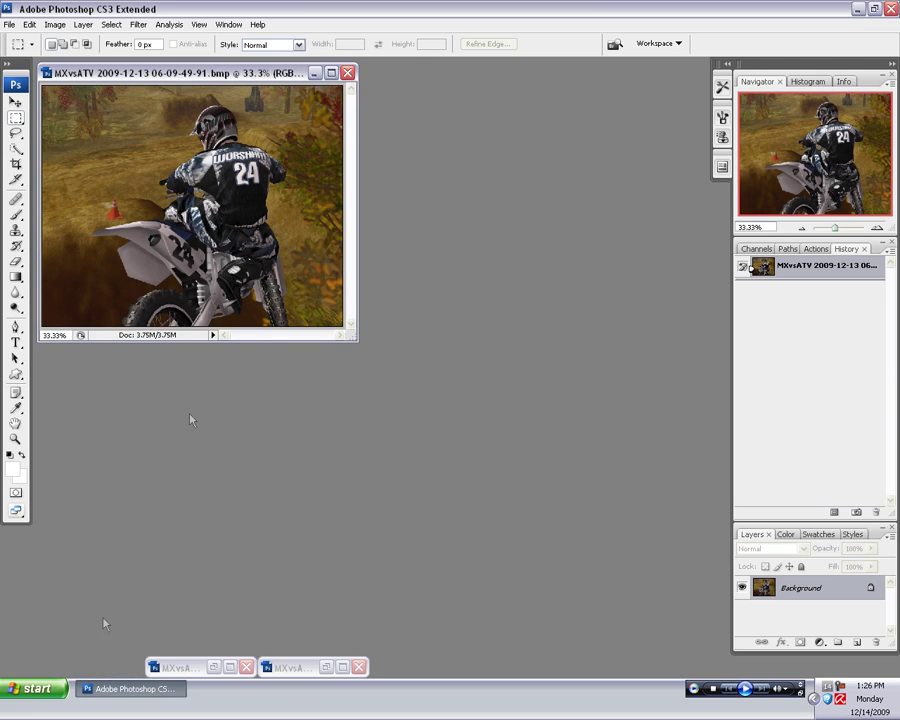
drag(353, 337, 727, 627)
click(884, 230)
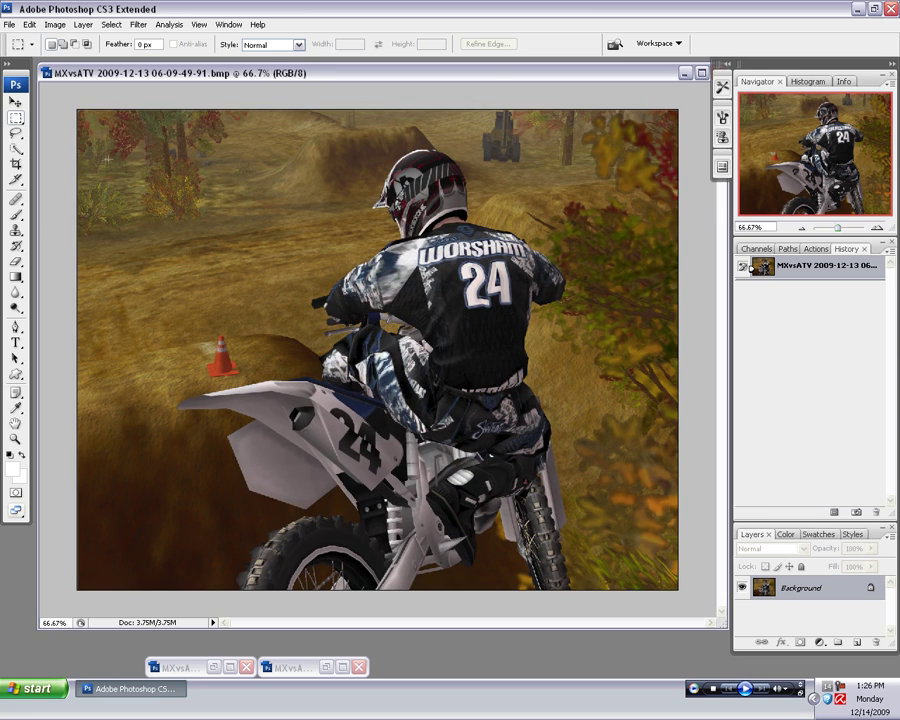
Step: Crop the screenshot to a slightly tighter frame around the rider and deselect
drag(516, 352, 682, 584)
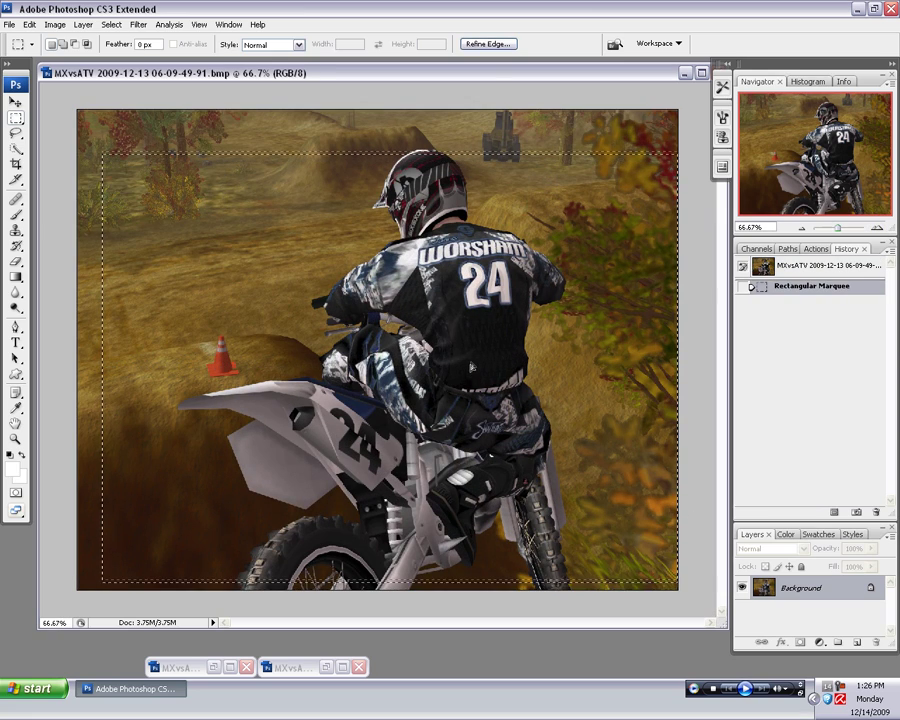
drag(476, 366, 476, 368)
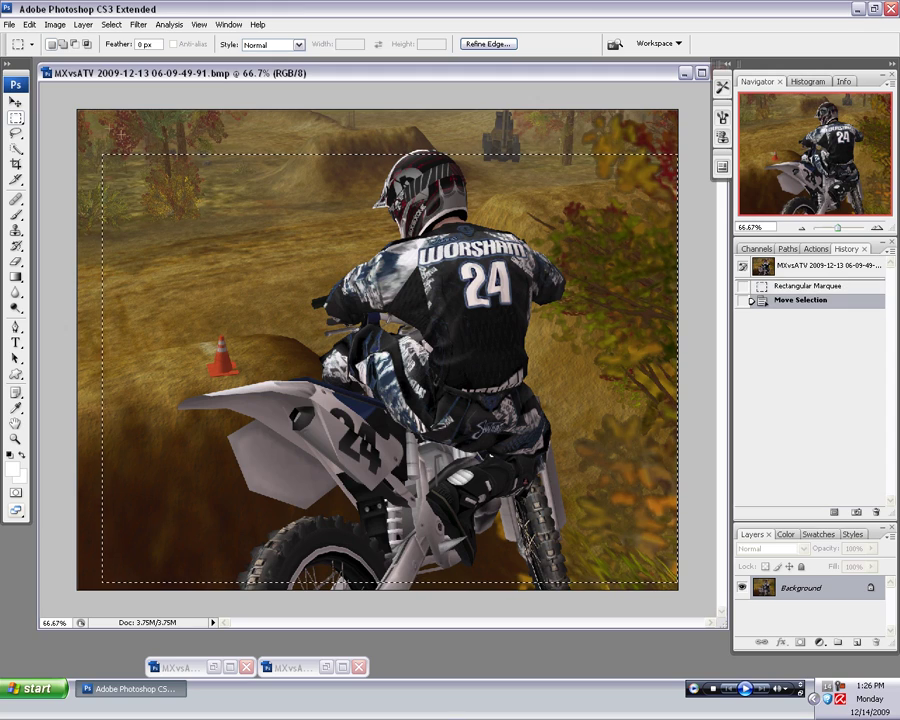
drag(99, 148, 700, 600)
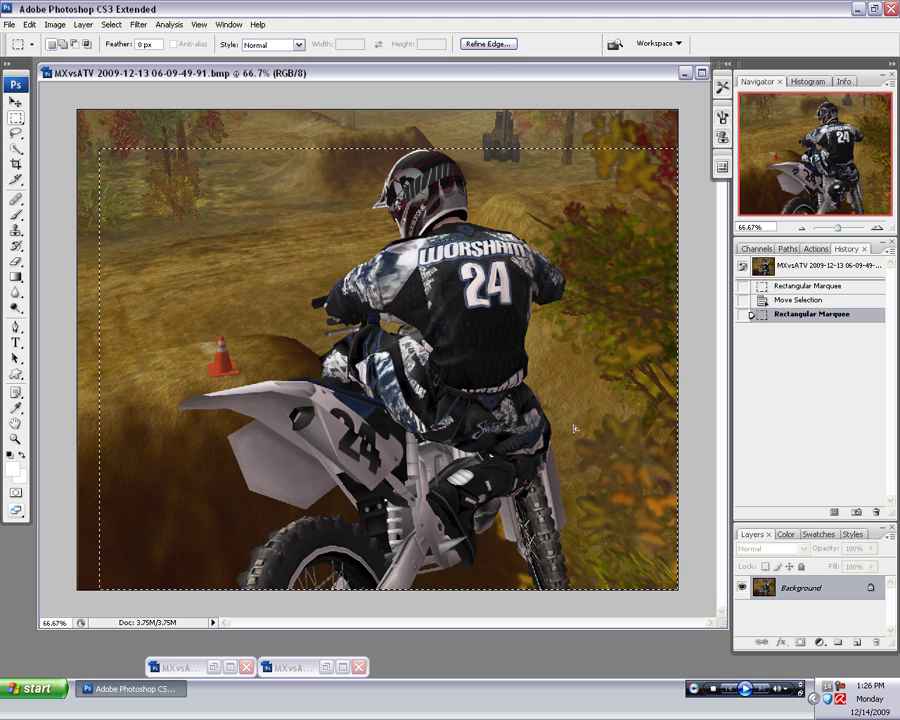
drag(575, 424, 575, 432)
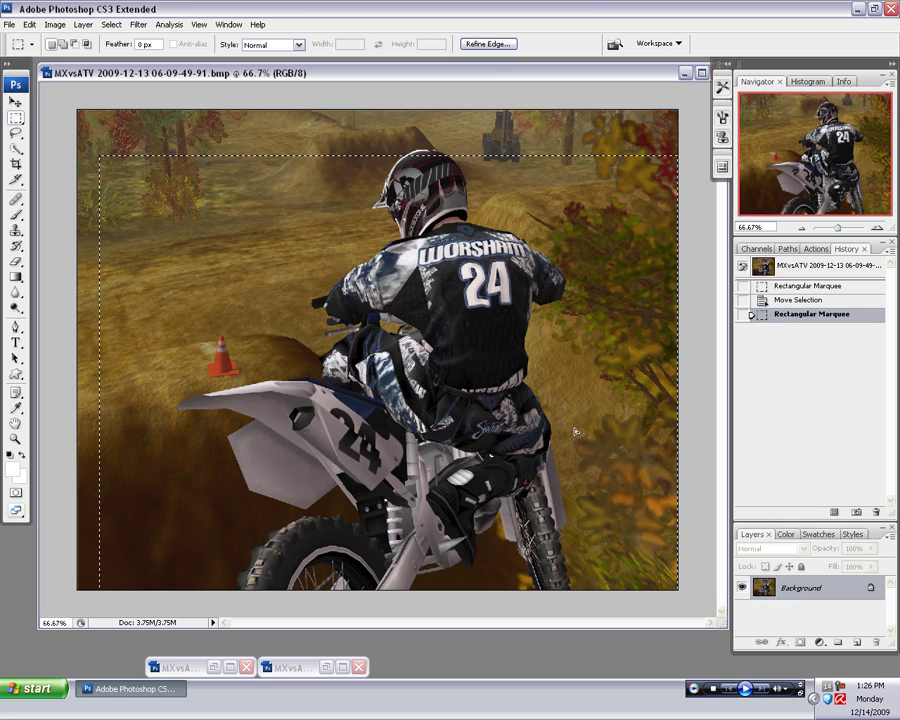
drag(575, 432, 578, 434)
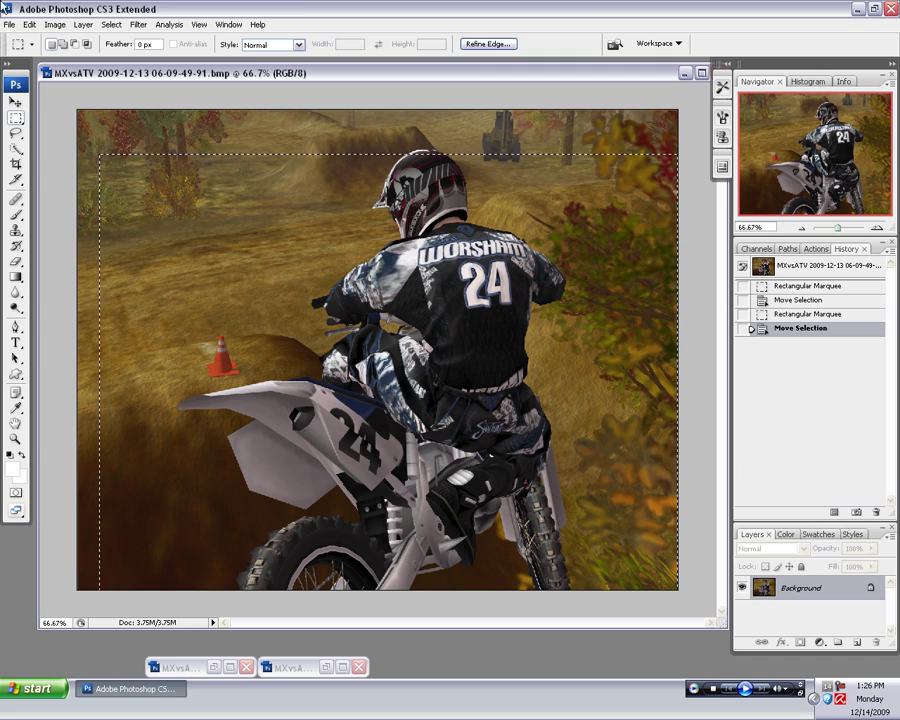
click(55, 24)
click(65, 166)
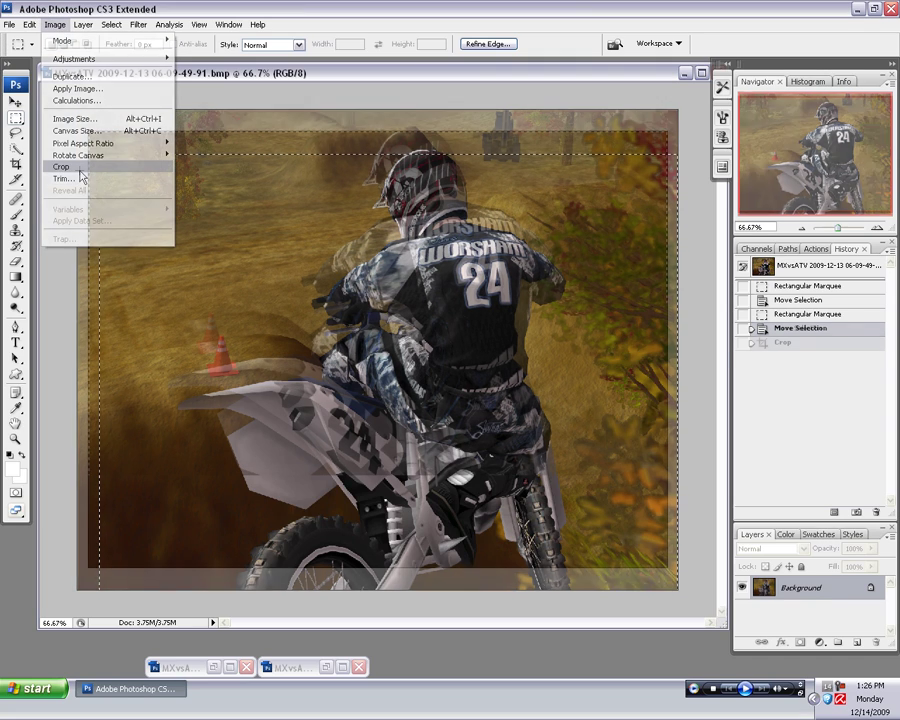
click(282, 116)
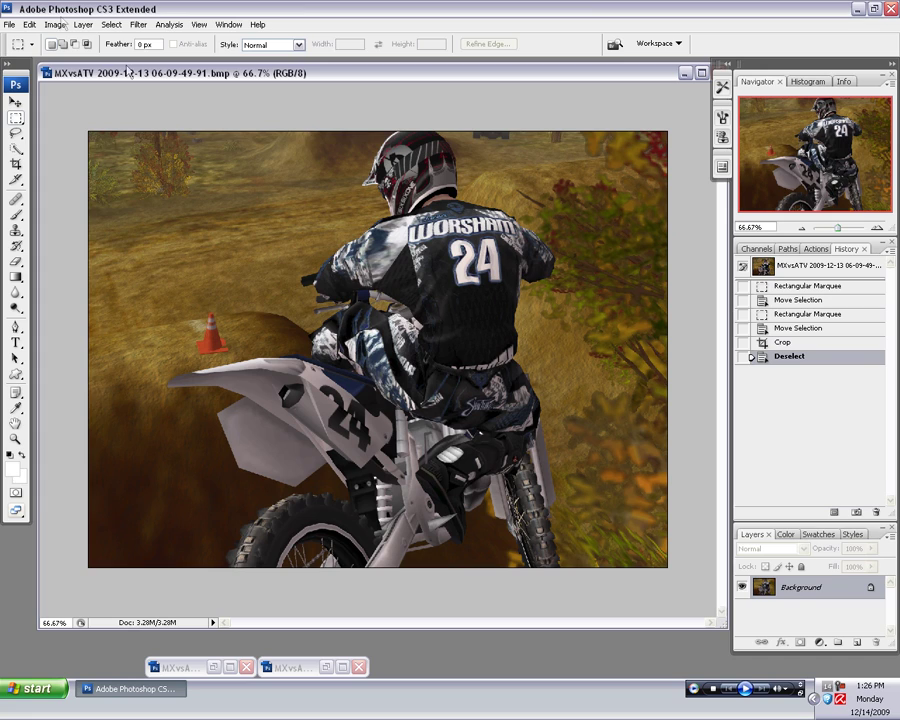
Step: Resize the image to 800 pixels wide and view it at 100%
click(55, 24)
click(75, 118)
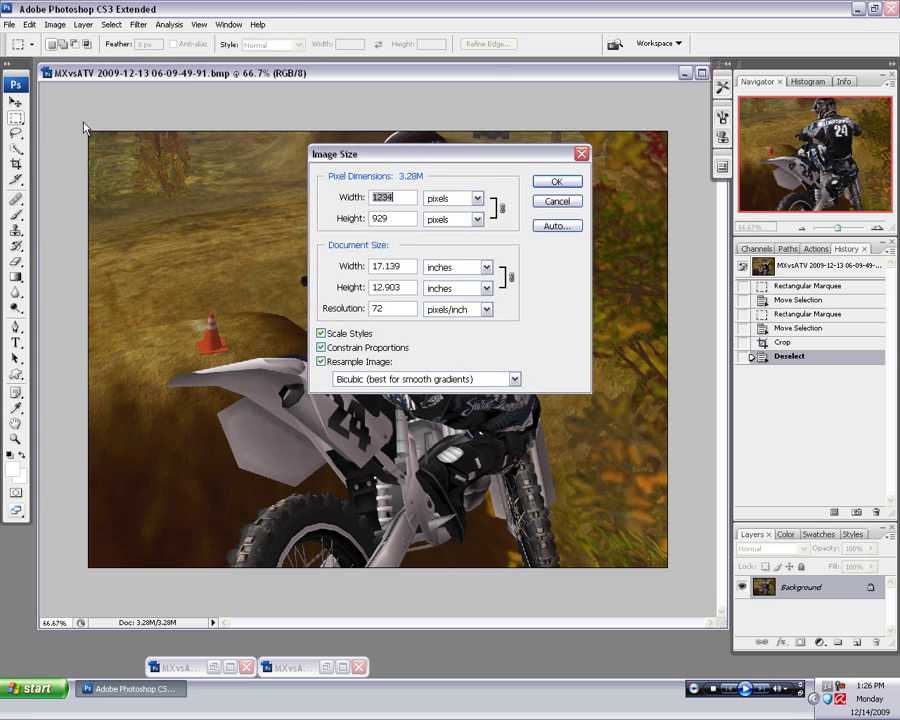
text(800)
key(Return)
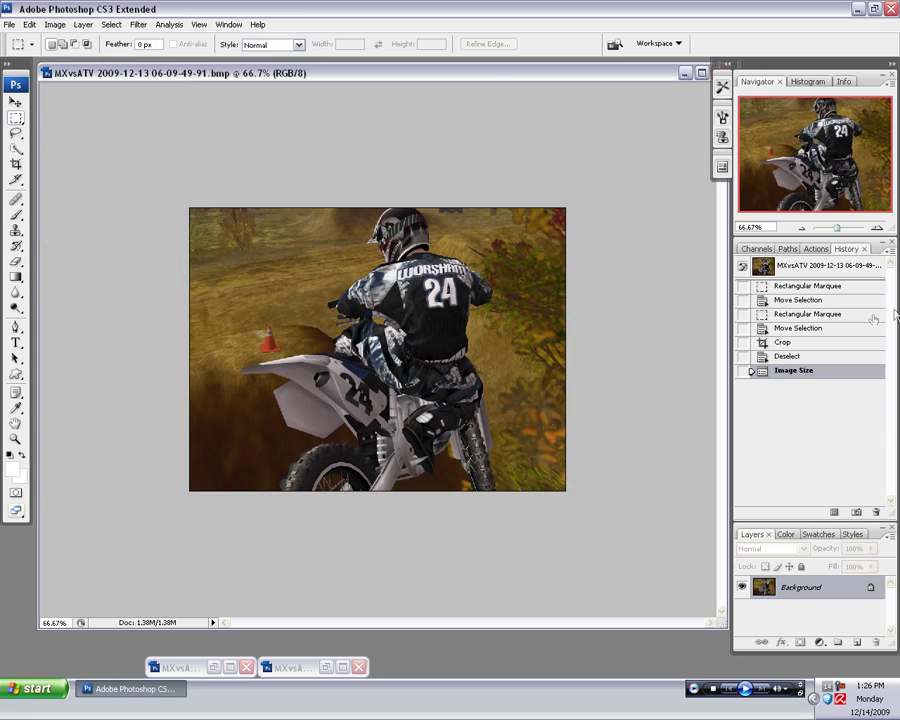
click(881, 229)
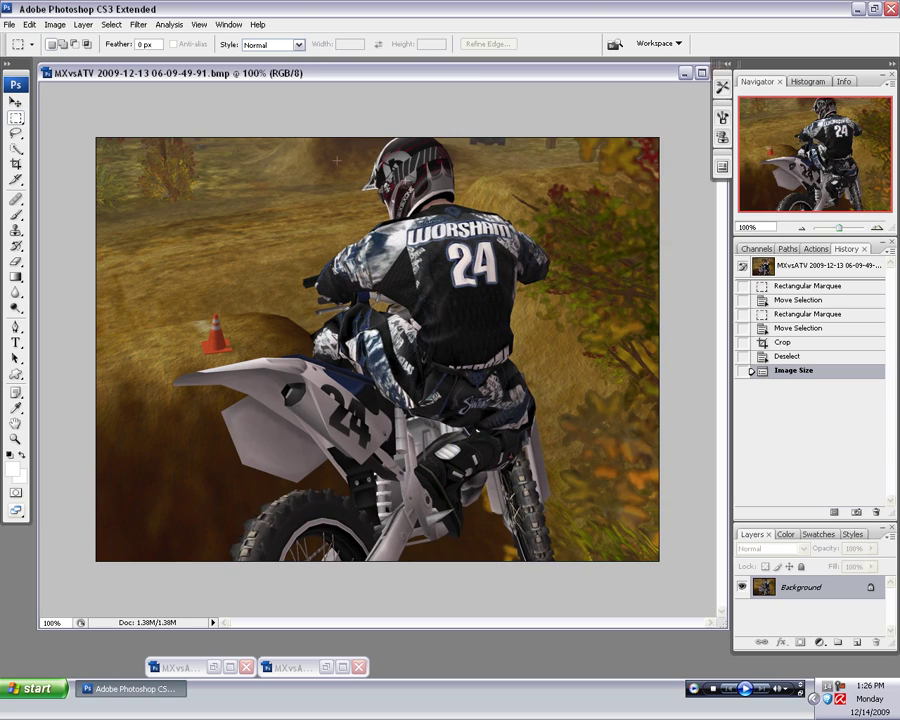
Step: Apply Brightness/Contrast with brightness +11 and contrast +28
click(45, 26)
mouse_move(98, 57)
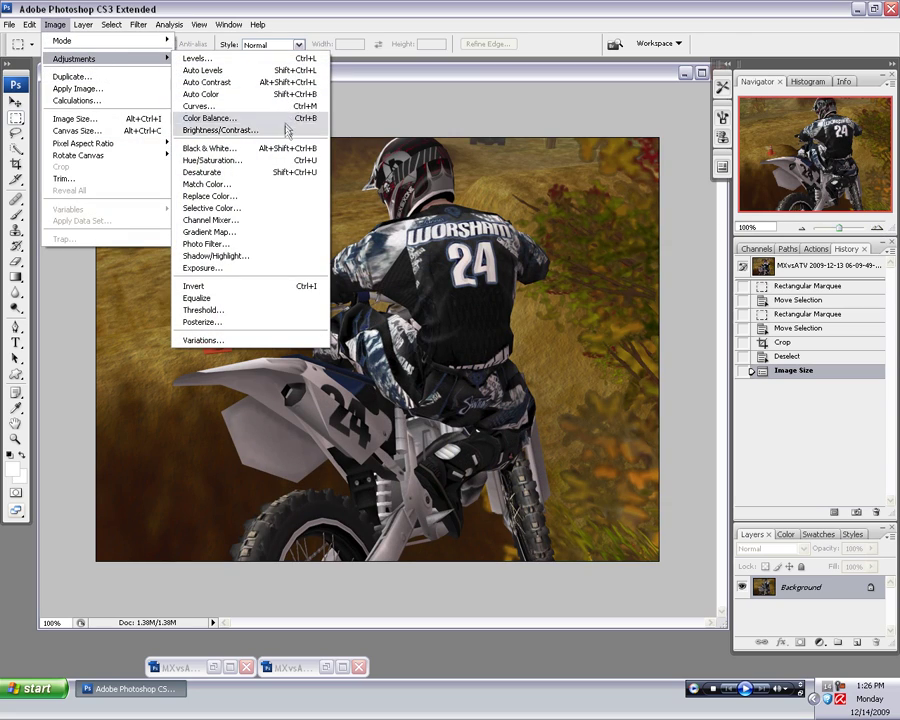
click(236, 128)
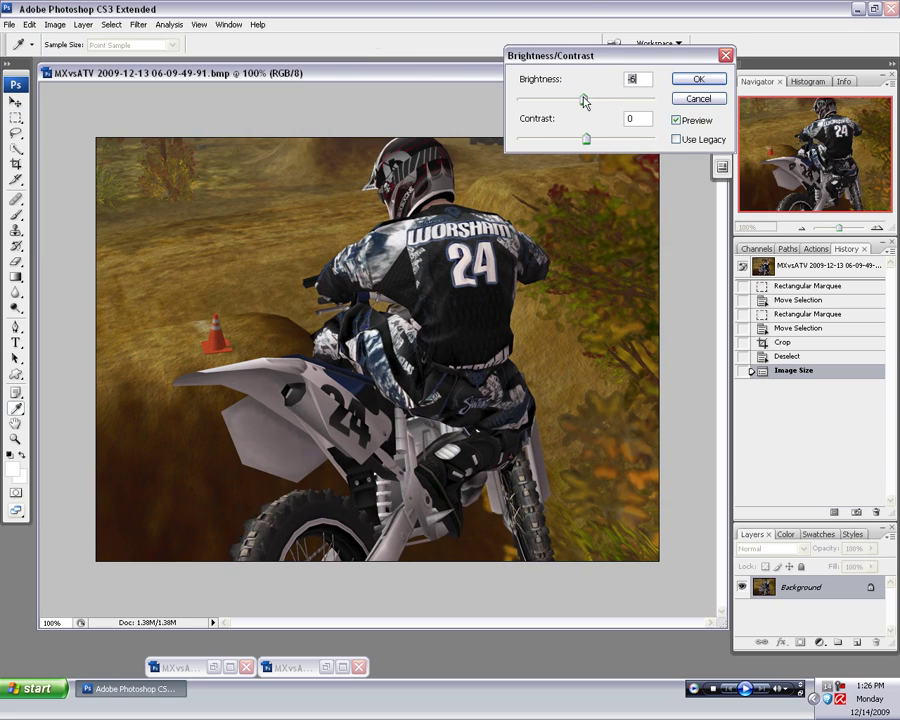
drag(585, 101, 576, 145)
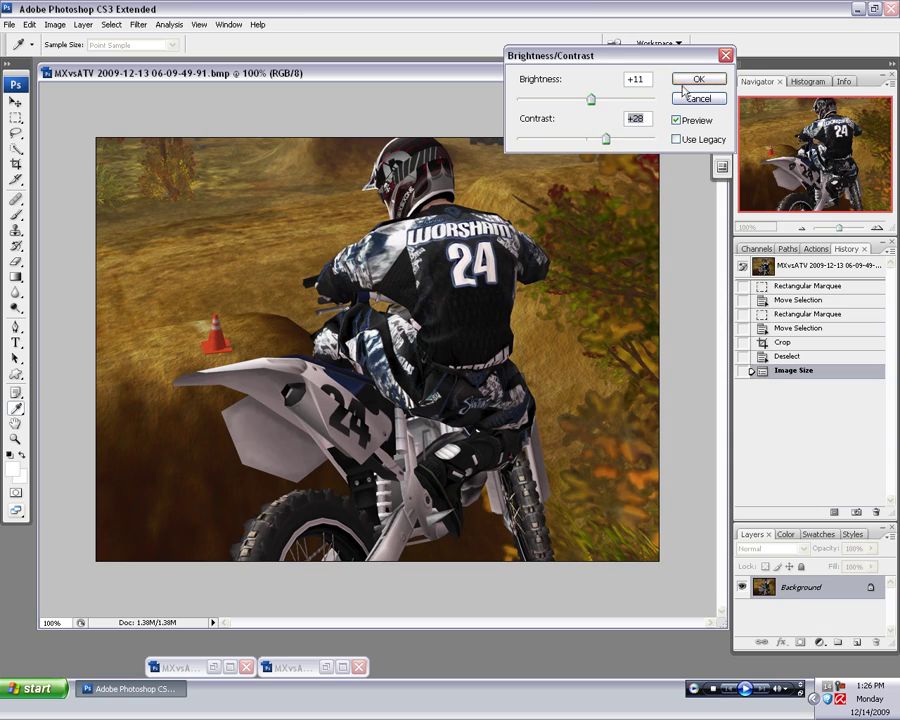
key(Return)
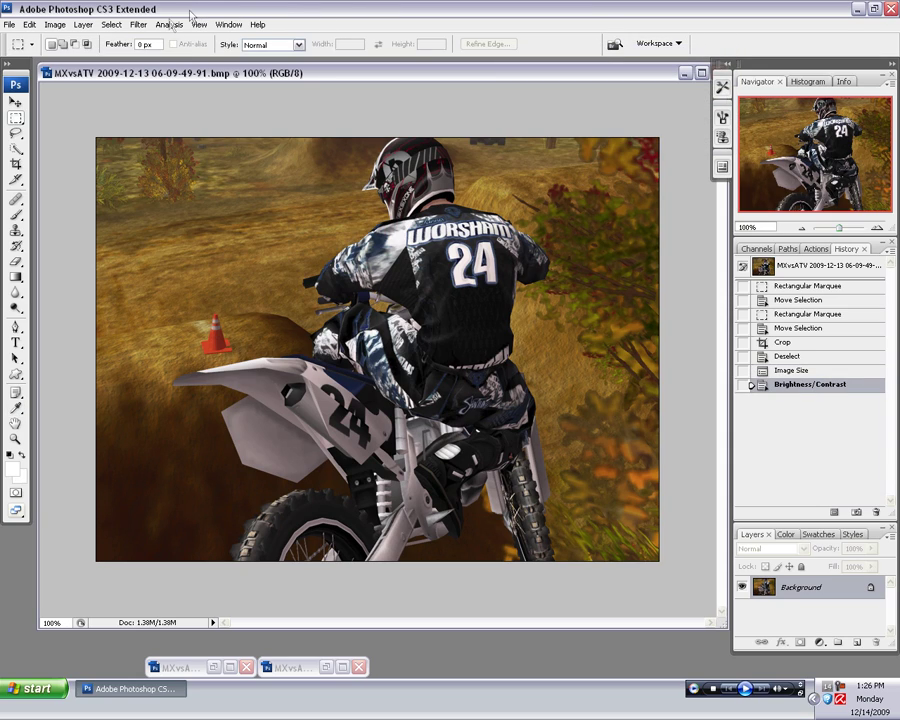
Step: Apply Smart Sharpen with its default settings
click(138, 24)
mouse_move(243, 227)
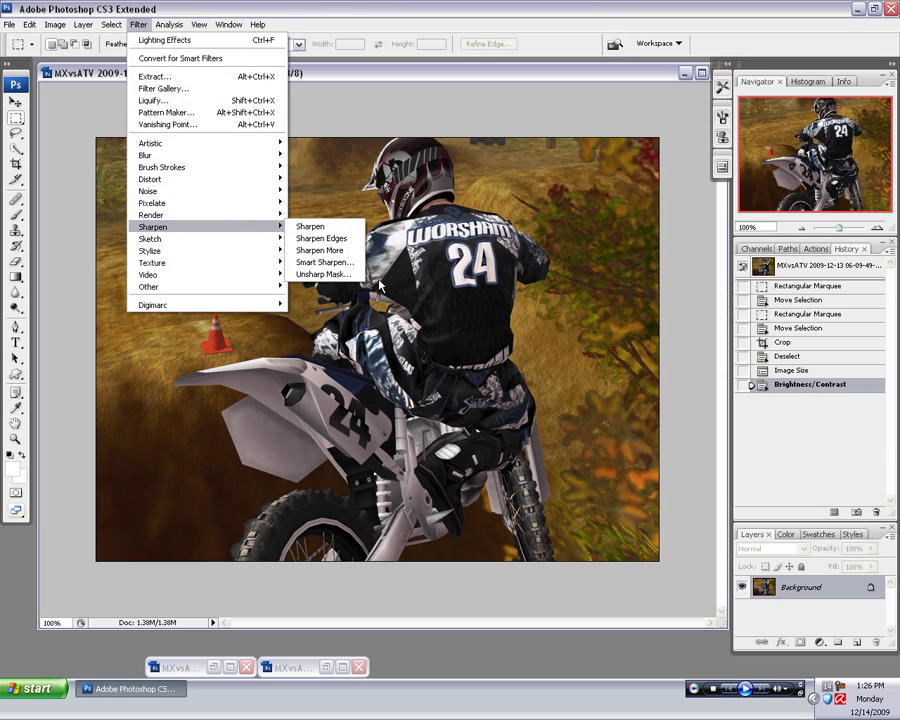
click(320, 262)
click(594, 147)
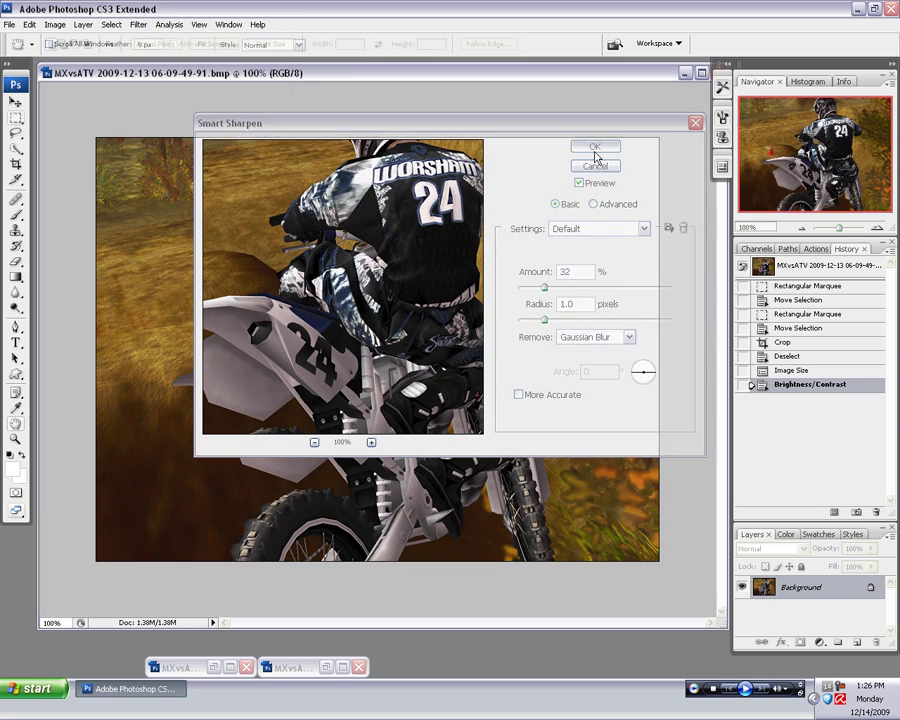
click(52, 24)
Step: Apply an Exposure adjustment of -0.08 with gamma left at 1.00
mouse_move(62, 56)
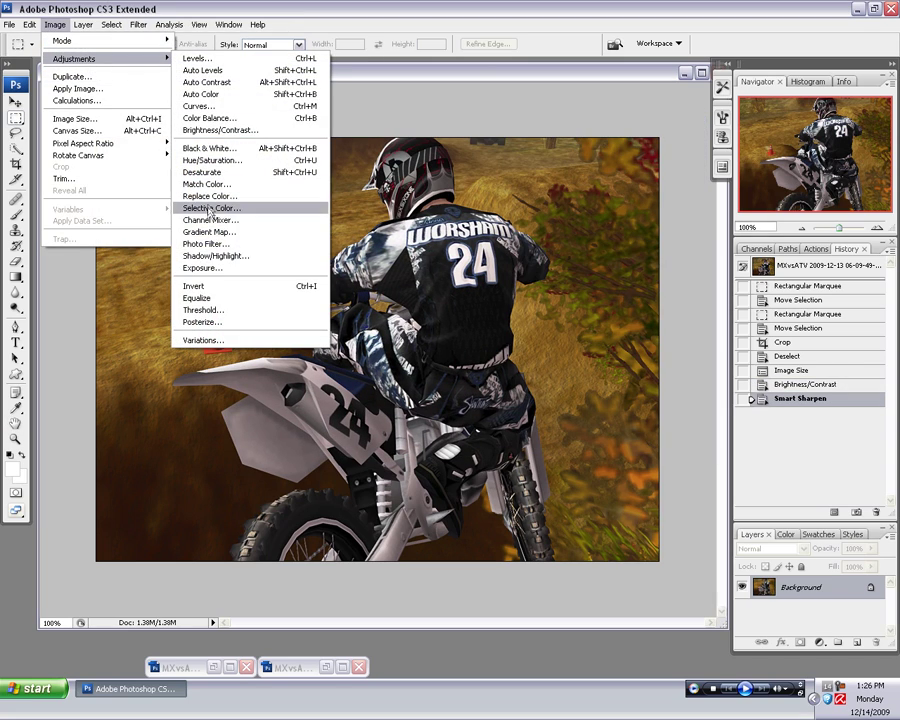
click(228, 268)
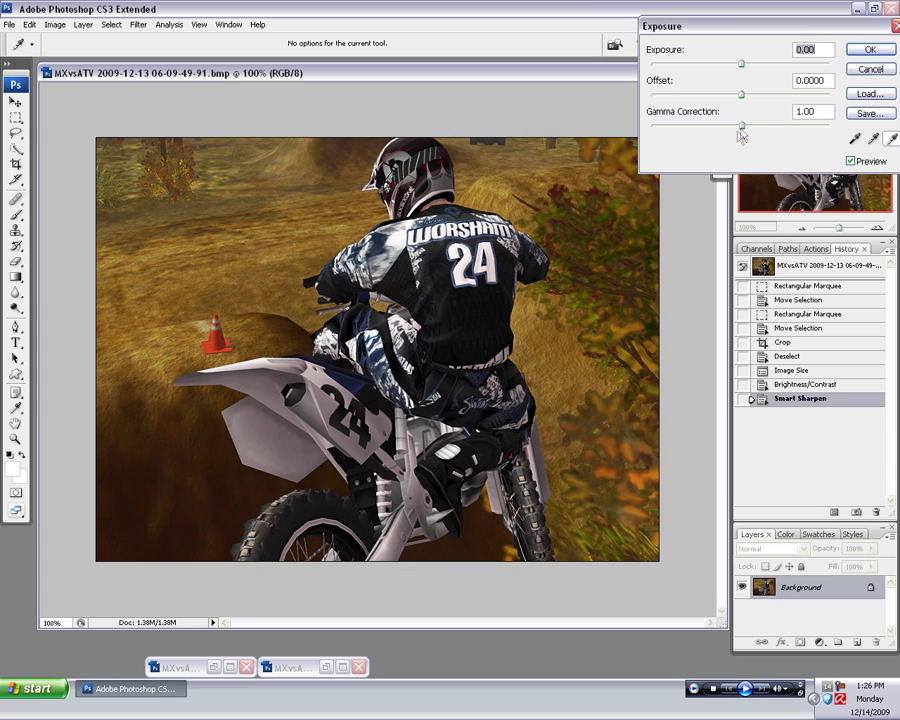
mouse_move(740, 131)
mouse_down()
mouse_move(727, 129)
mouse_move(748, 129)
mouse_move(737, 127)
mouse_up()
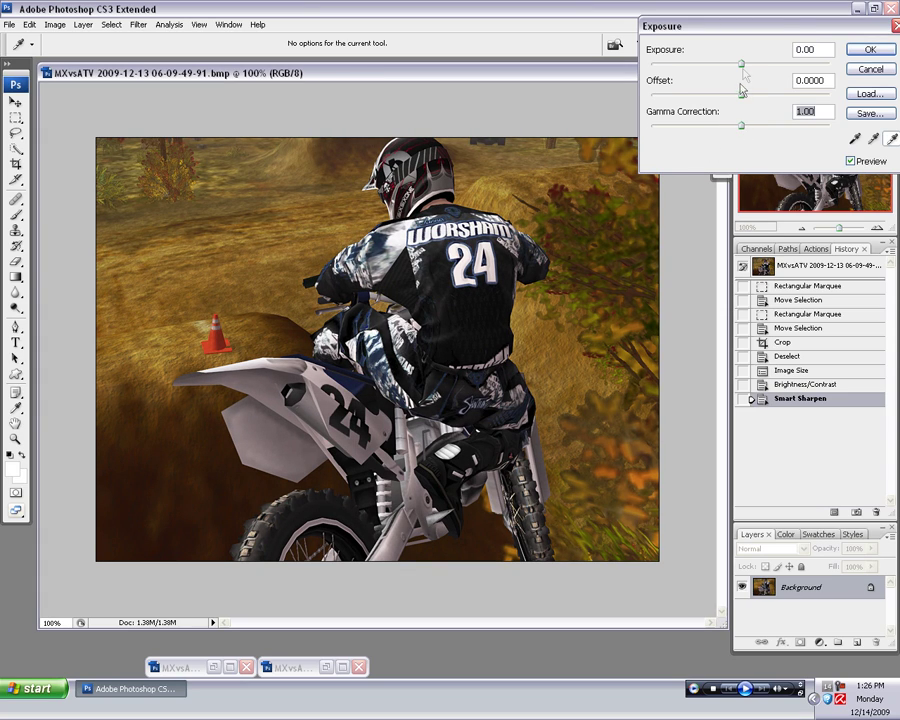
mouse_move(741, 64)
mouse_down()
mouse_move(722, 68)
mouse_move(741, 68)
mouse_up()
click(869, 49)
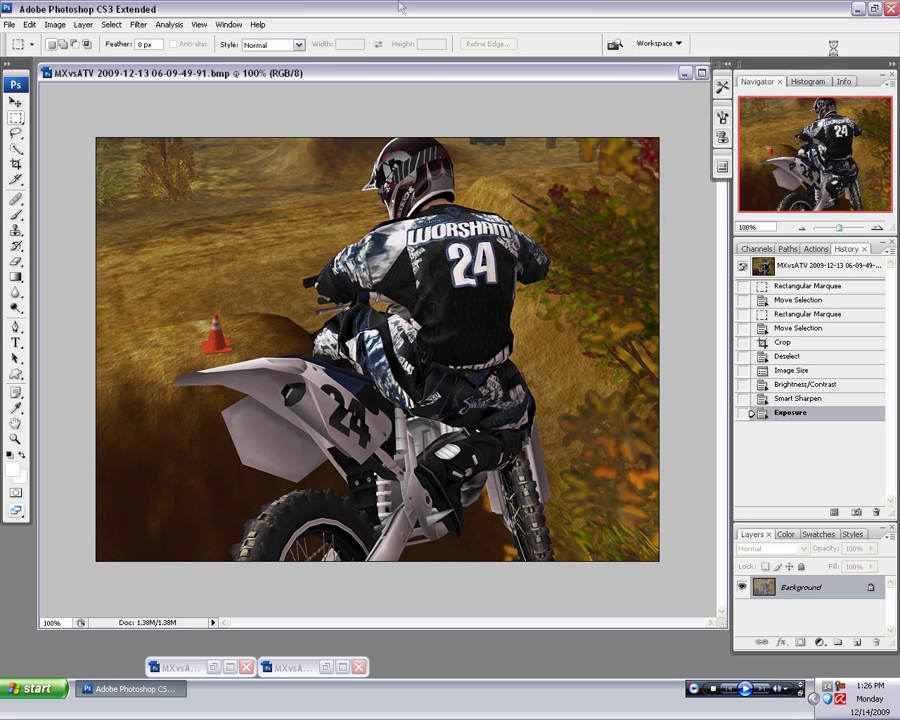
Step: Apply Diffuse Glow (graininess 0, glow 7, clear 10), comparing before and after in History
click(138, 24)
mouse_move(212, 189)
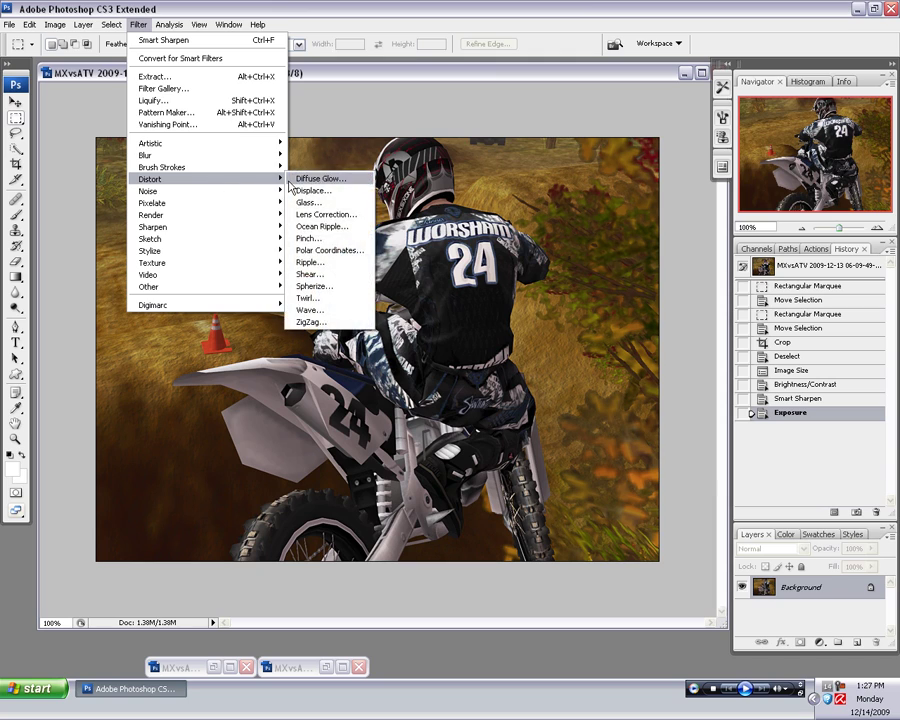
click(315, 178)
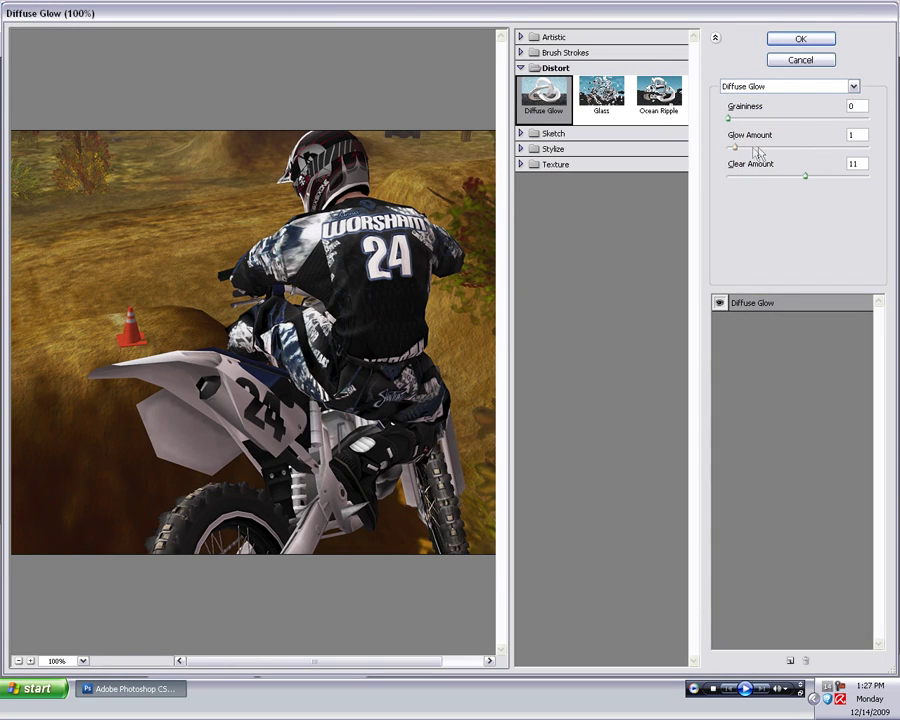
drag(757, 148, 747, 151)
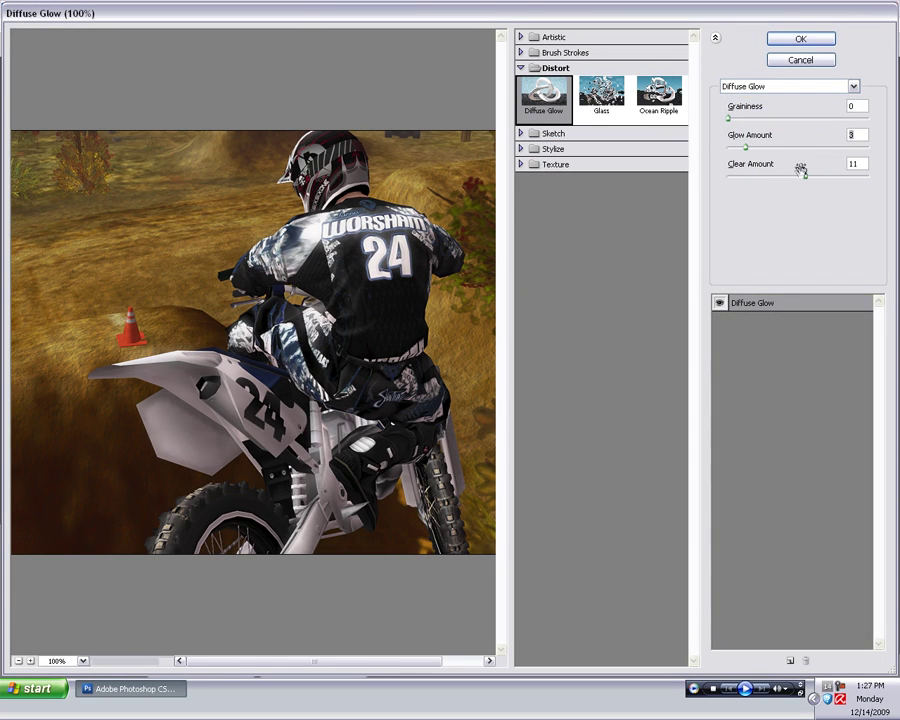
drag(801, 170, 791, 177)
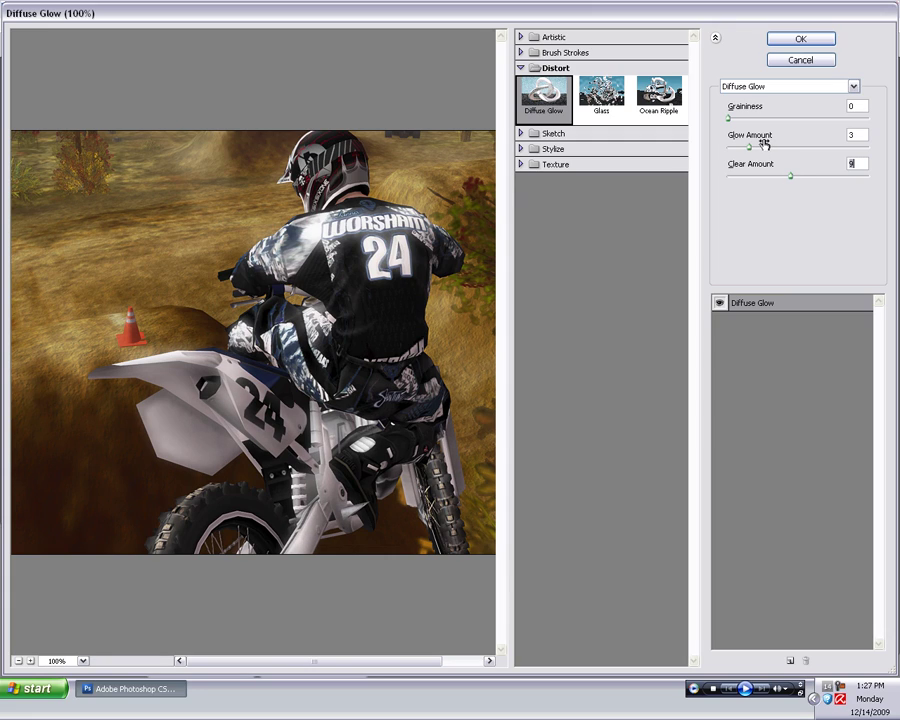
drag(748, 147, 803, 177)
drag(763, 147, 768, 148)
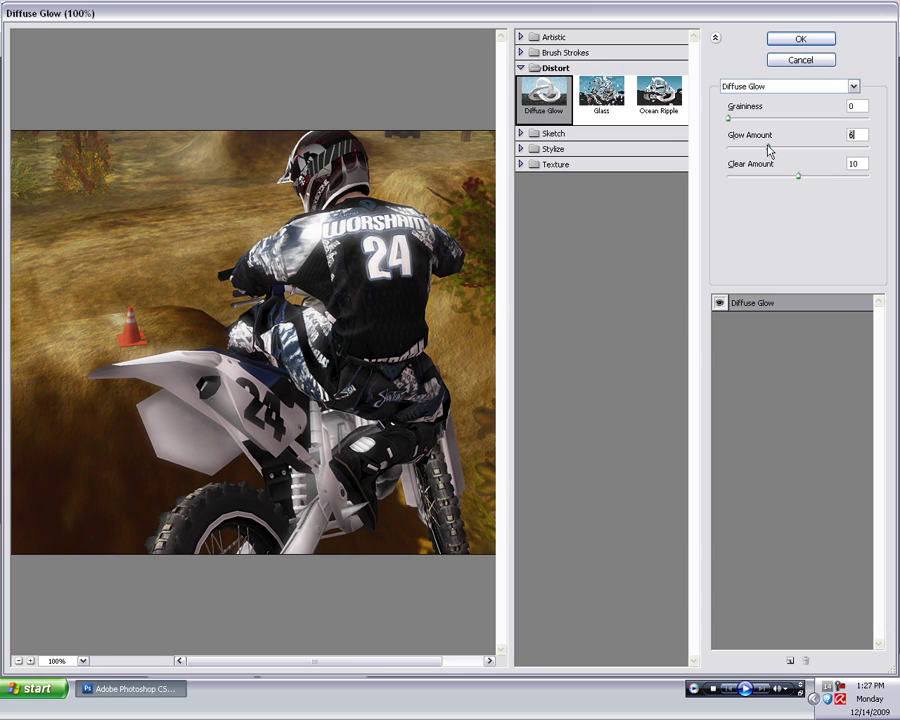
drag(772, 150, 781, 151)
click(796, 39)
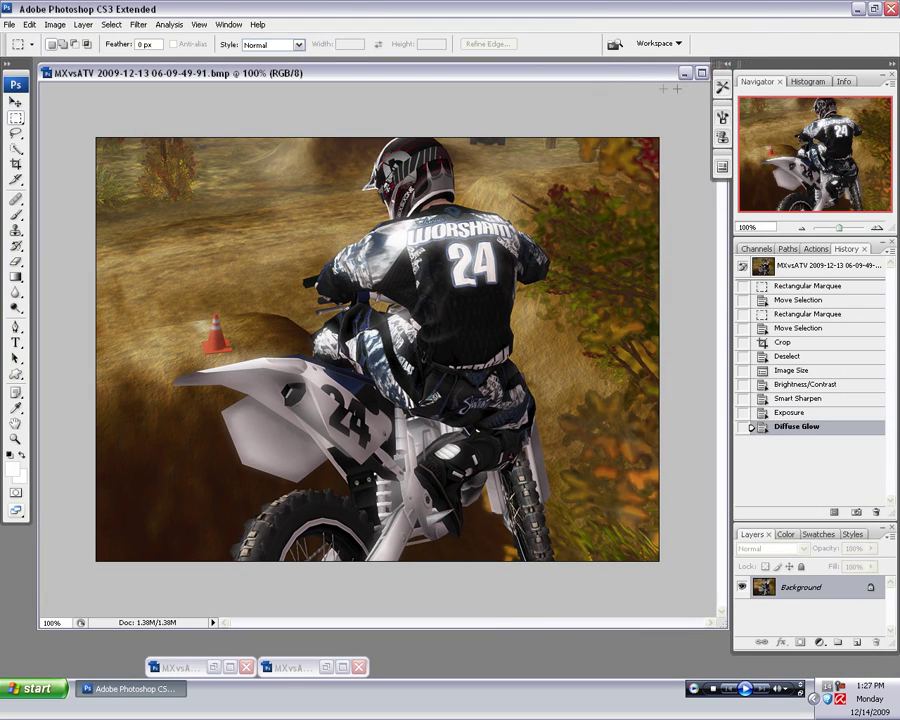
click(800, 414)
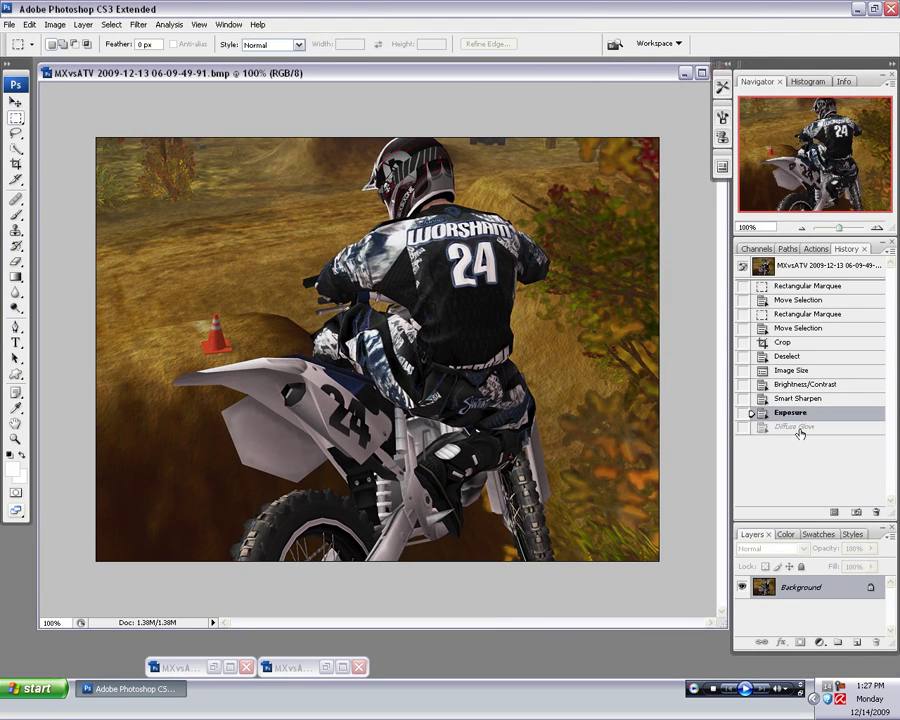
click(800, 428)
Step: Tint the midtones and shadows in Color Balance, and set highlights to -5, -4, -8
click(54, 24)
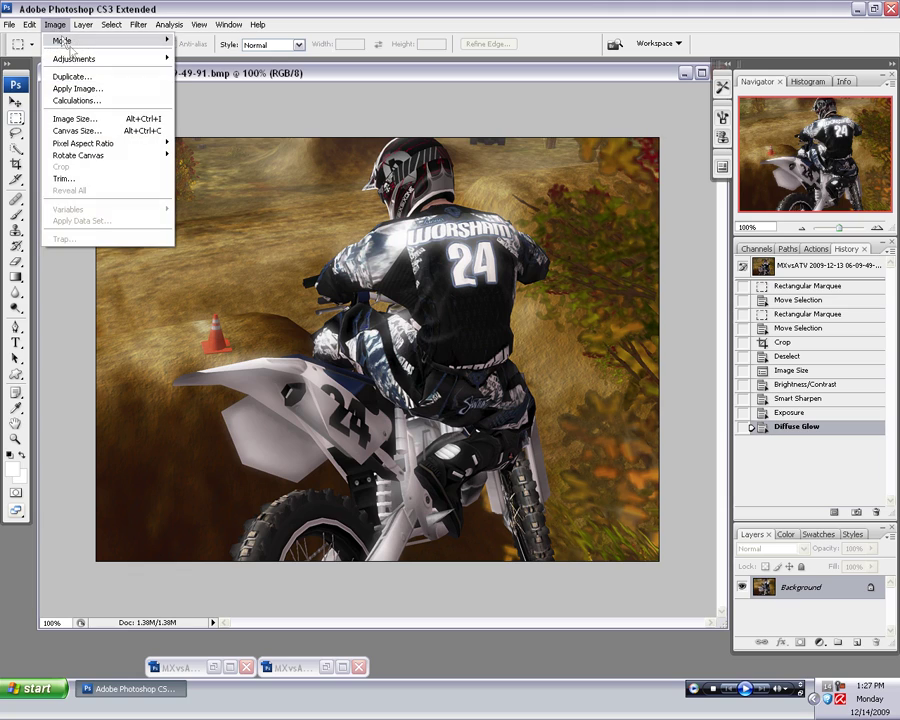
mouse_move(90, 58)
click(197, 119)
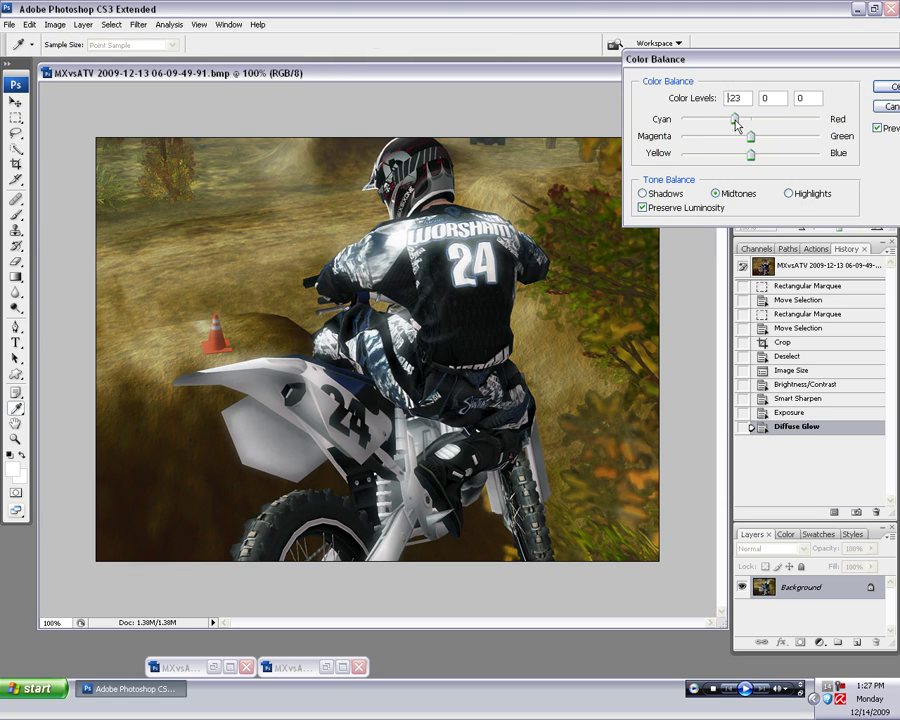
drag(735, 121, 750, 121)
drag(751, 136, 733, 157)
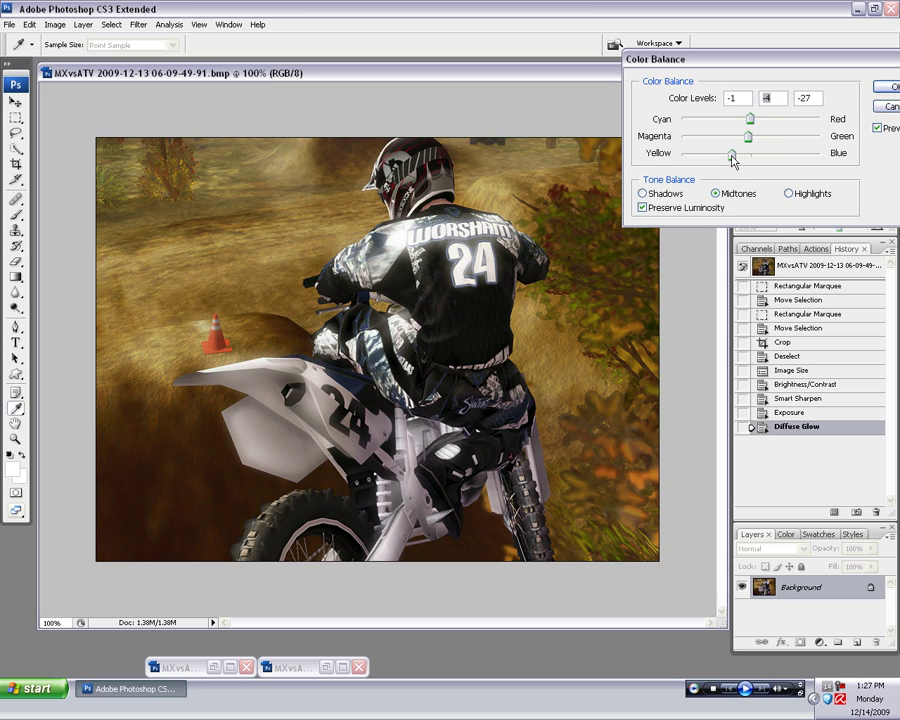
click(684, 195)
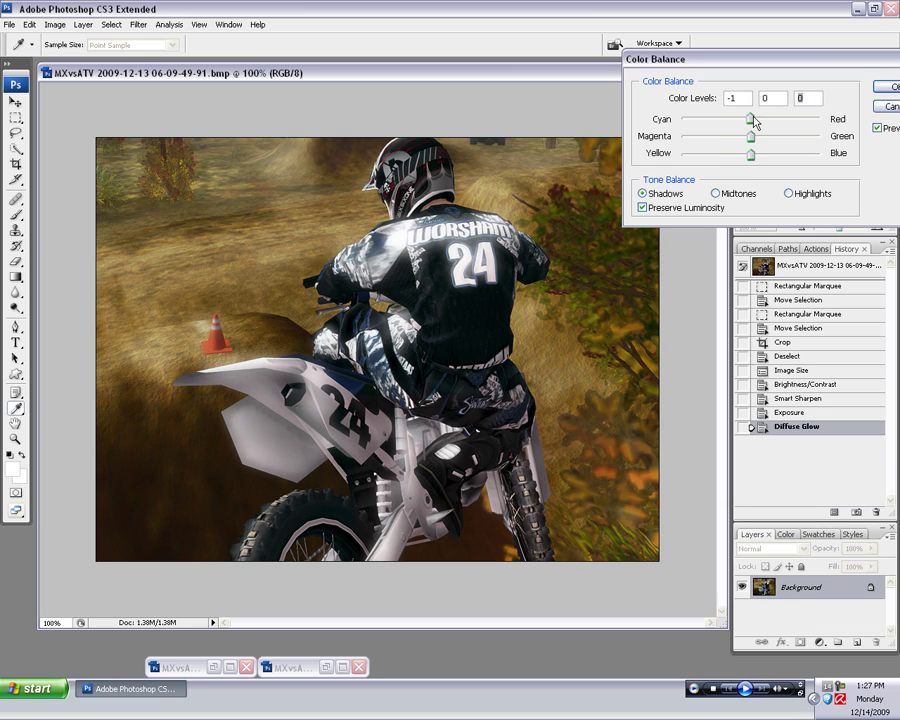
drag(755, 121, 703, 121)
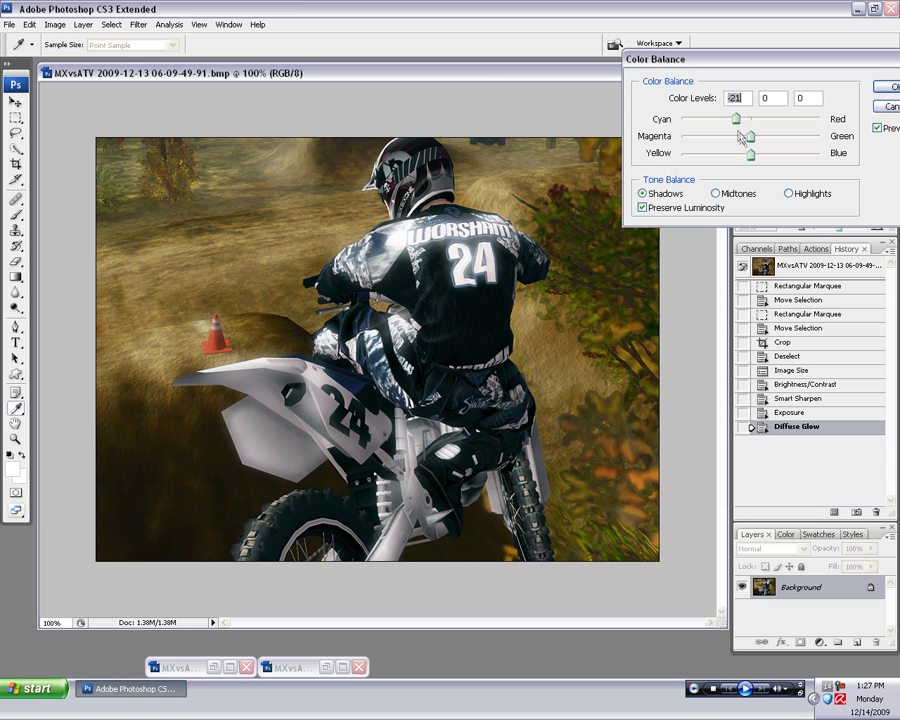
mouse_move(745, 141)
mouse_down()
mouse_move(716, 141)
mouse_move(800, 138)
mouse_move(750, 145)
mouse_move(744, 131)
mouse_move(759, 118)
mouse_move(744, 122)
mouse_move(722, 155)
mouse_move(761, 155)
mouse_move(750, 158)
mouse_up()
click(789, 193)
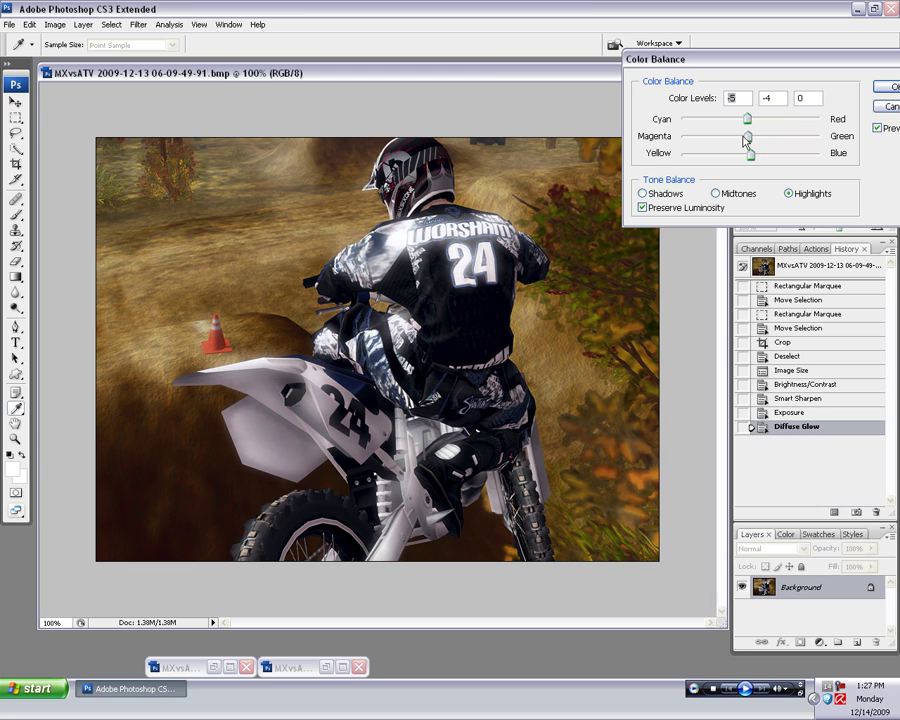
mouse_move(740, 140)
mouse_down()
mouse_move(757, 145)
mouse_move(733, 157)
mouse_move(761, 160)
mouse_move(748, 160)
mouse_up()
click(882, 89)
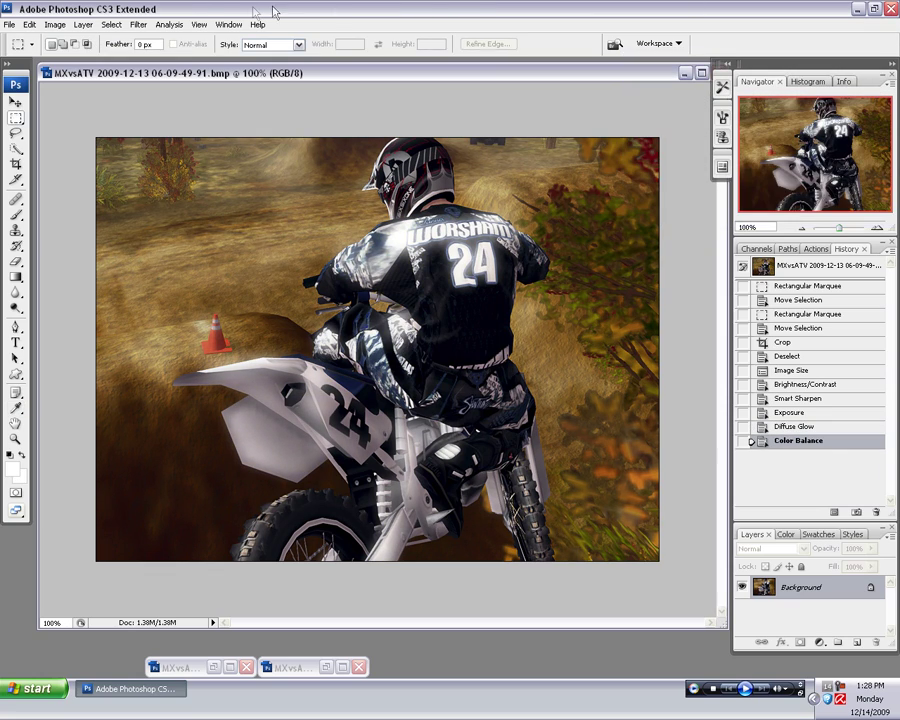
Step: Apply a Sepia Photo Filter at 25% density with luminosity preserved
click(65, 26)
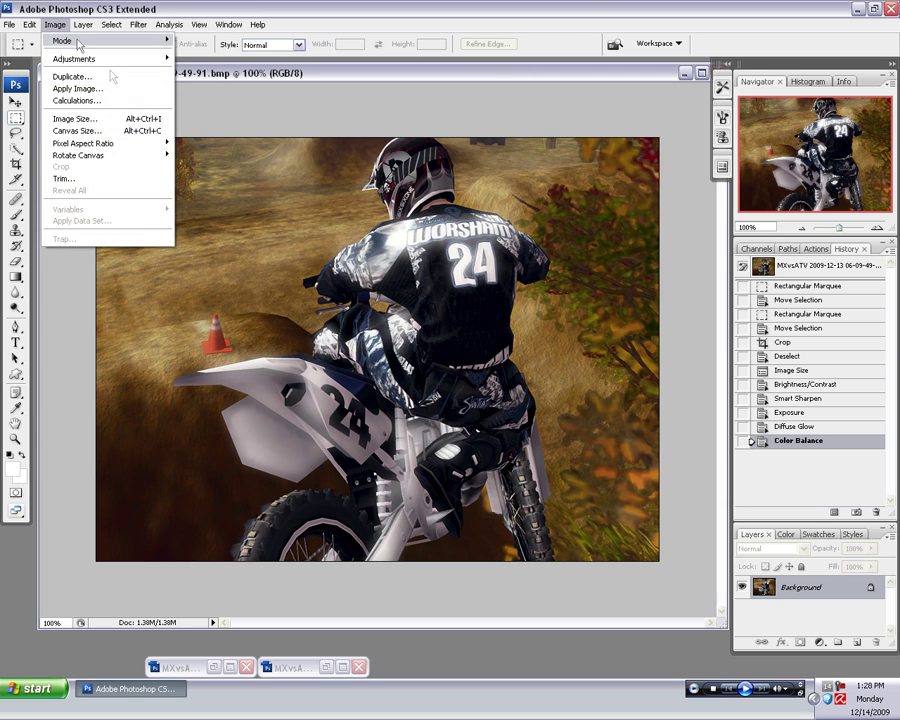
mouse_move(120, 59)
click(257, 244)
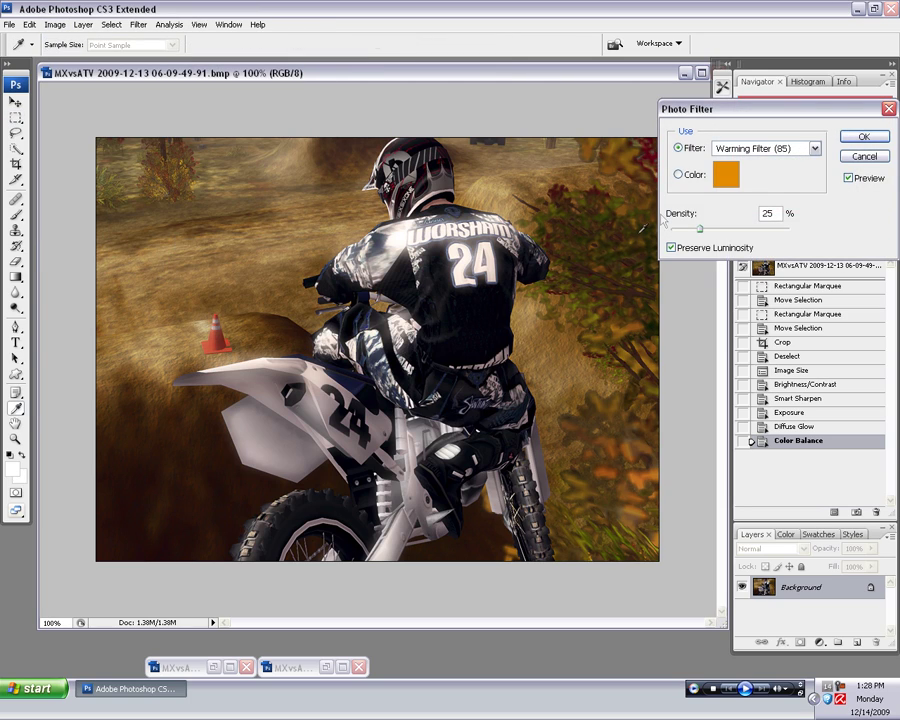
click(765, 150)
click(765, 150)
scroll(765, 152, down, 3)
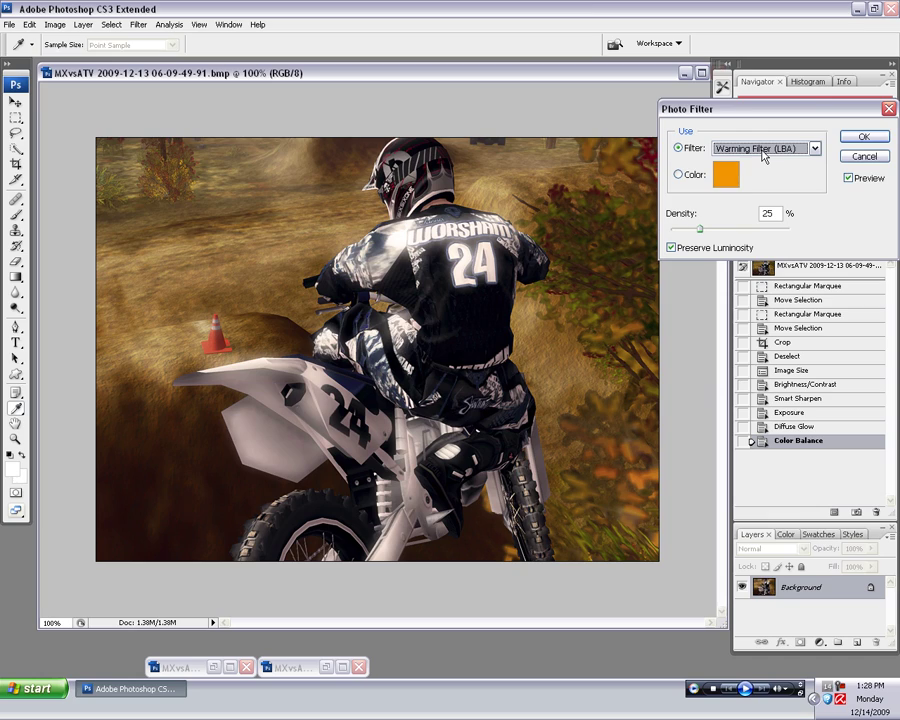
scroll(765, 153, down, 6)
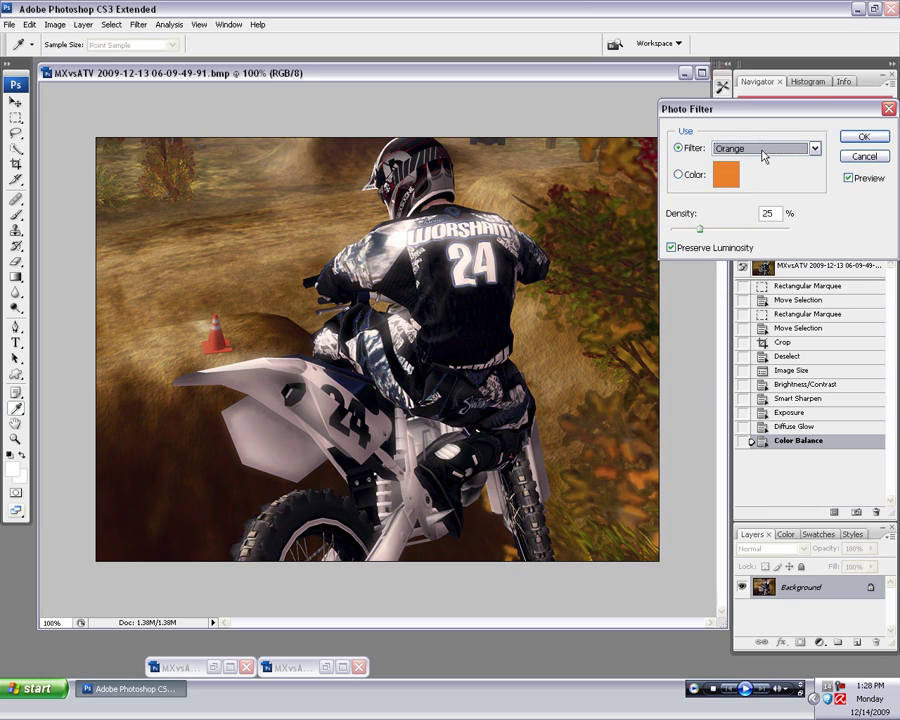
scroll(765, 155, down, 1)
scroll(765, 155, up, 1)
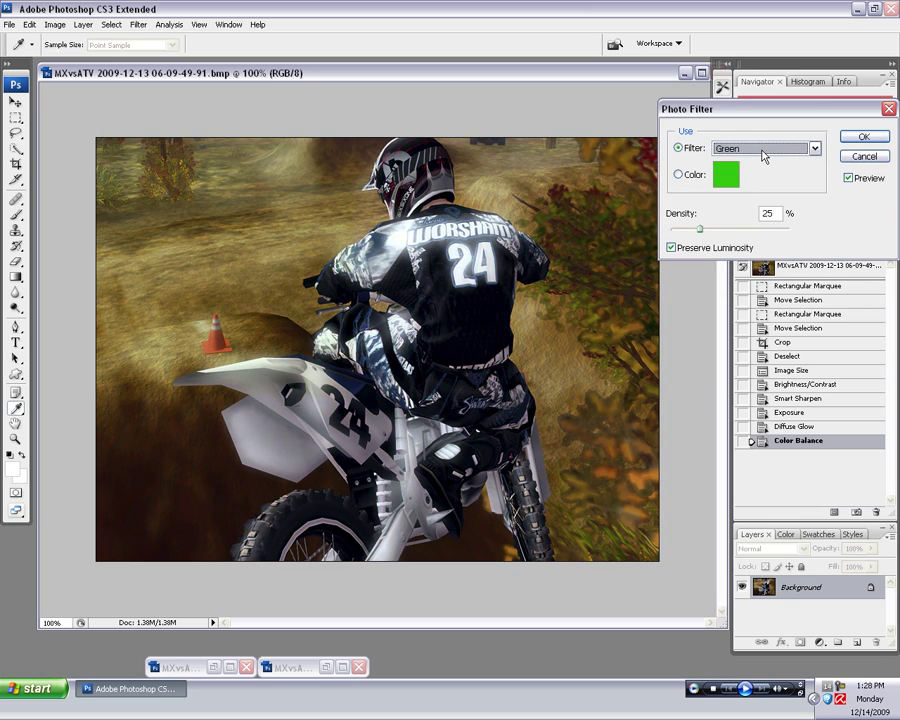
scroll(765, 155, down, 5)
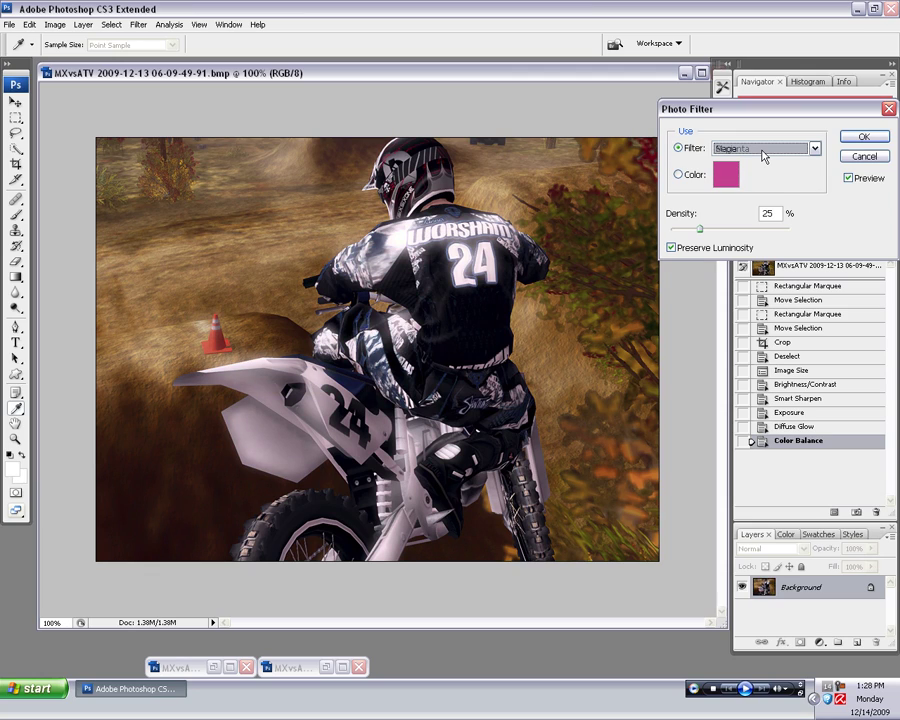
click(864, 138)
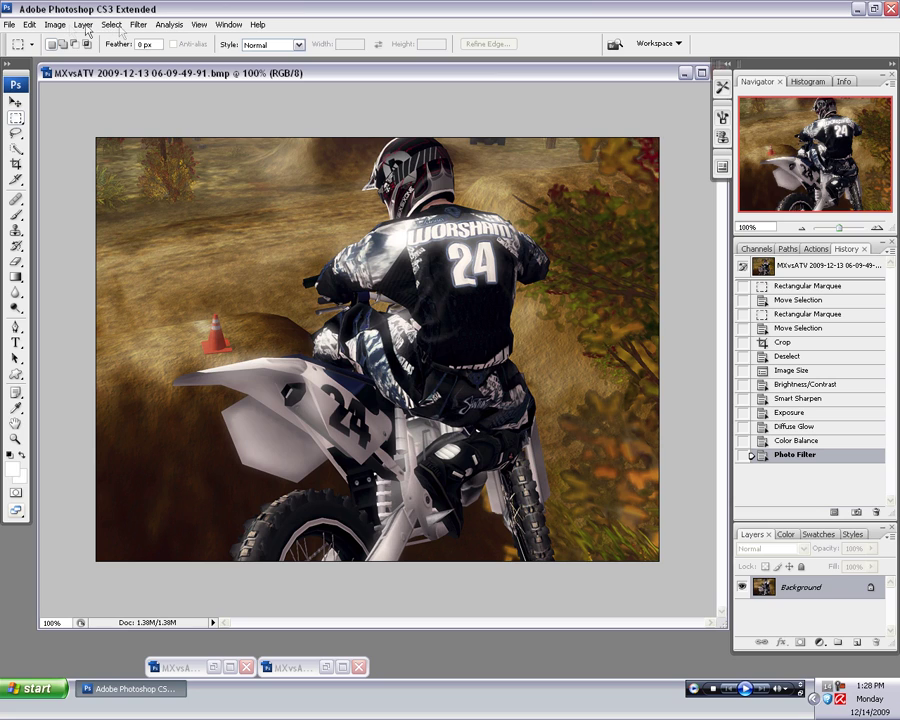
click(142, 25)
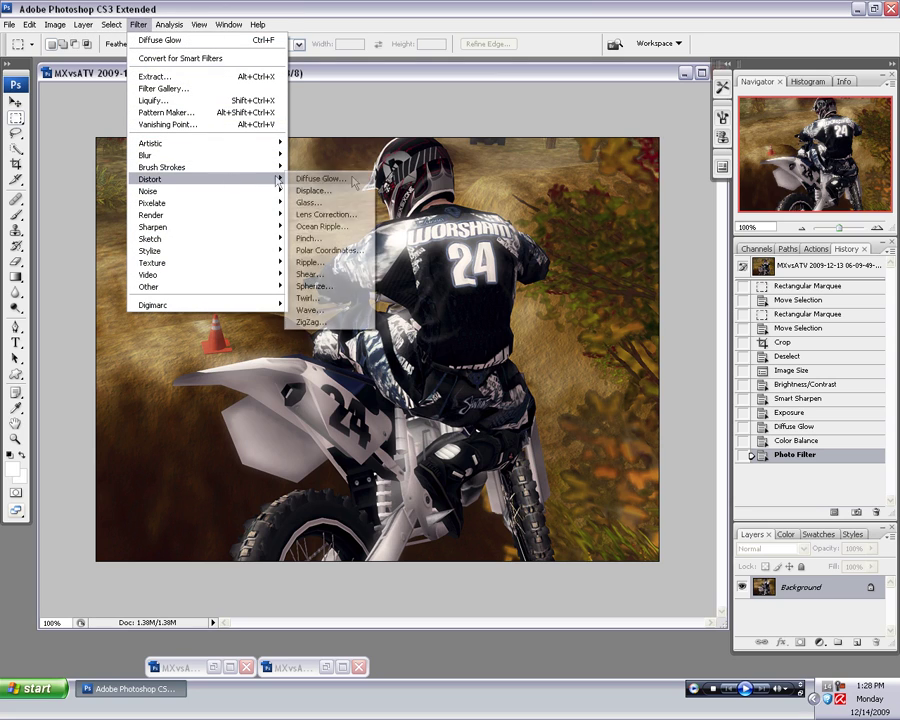
click(322, 178)
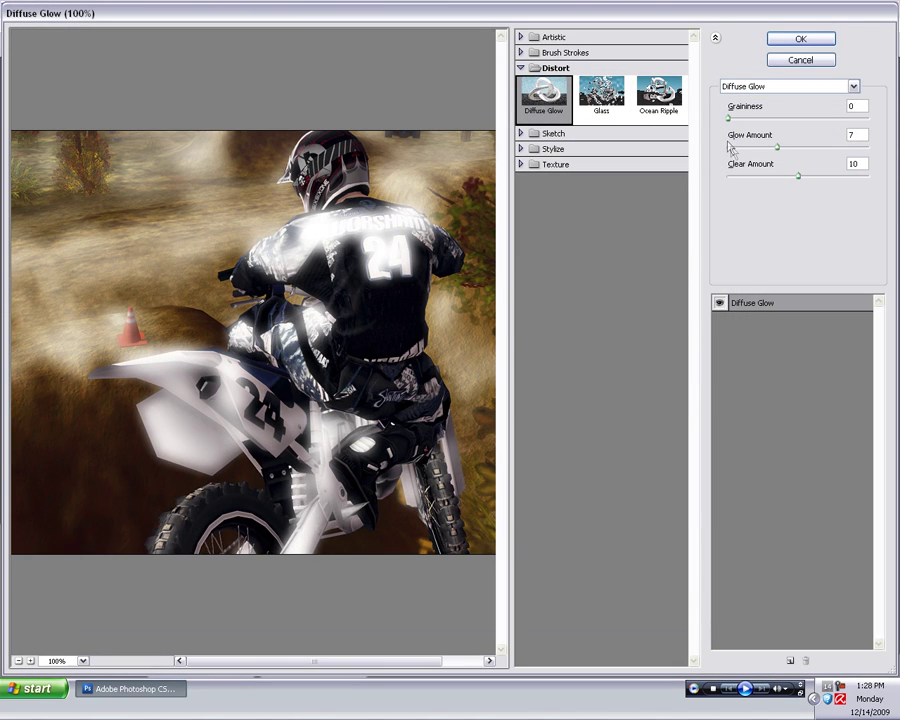
click(731, 147)
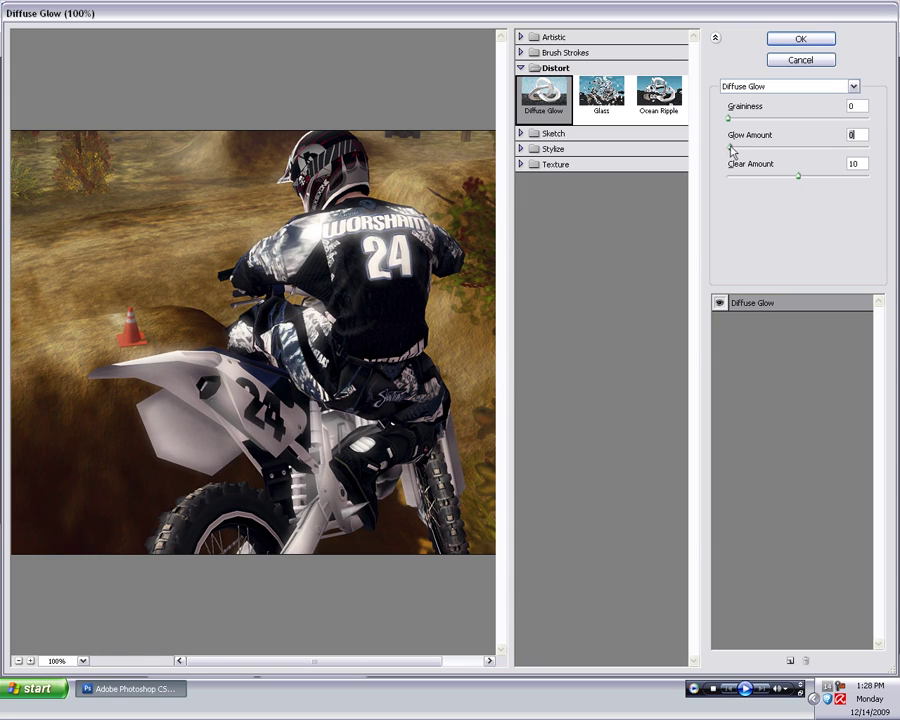
click(745, 178)
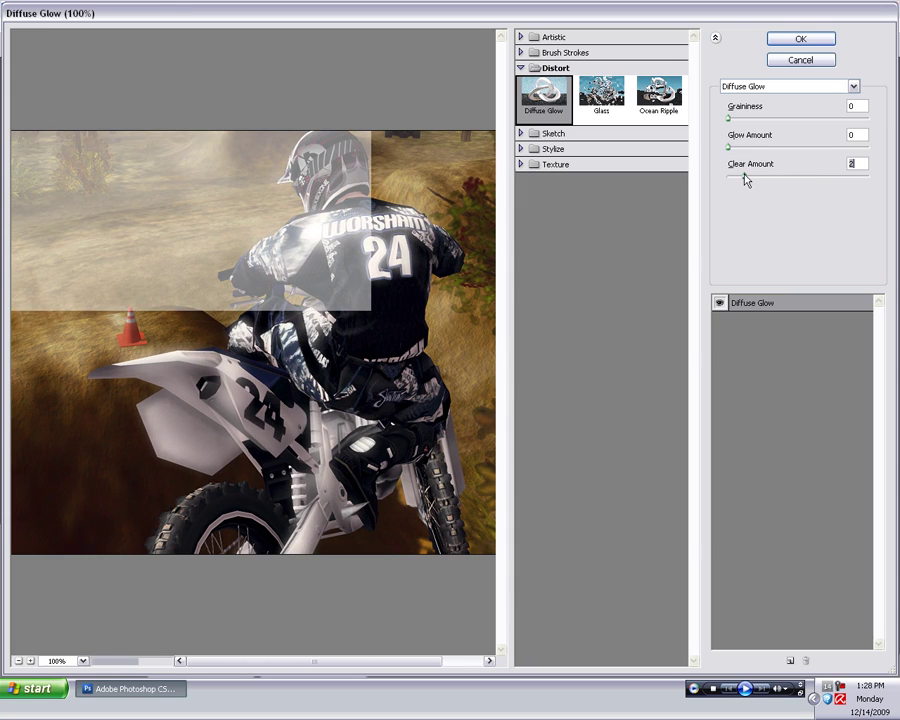
drag(745, 178, 793, 180)
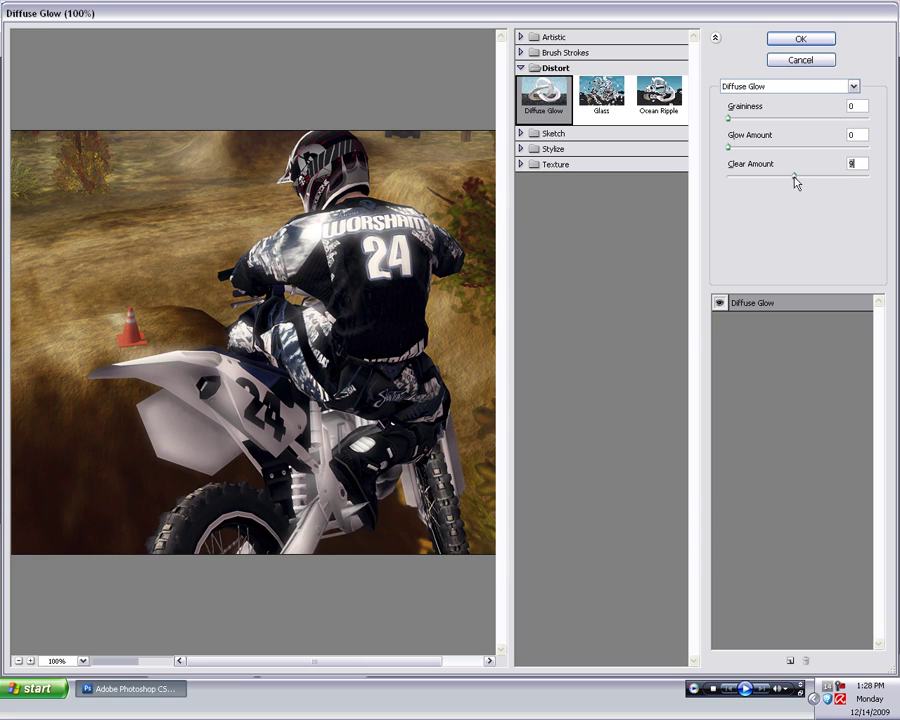
click(800, 60)
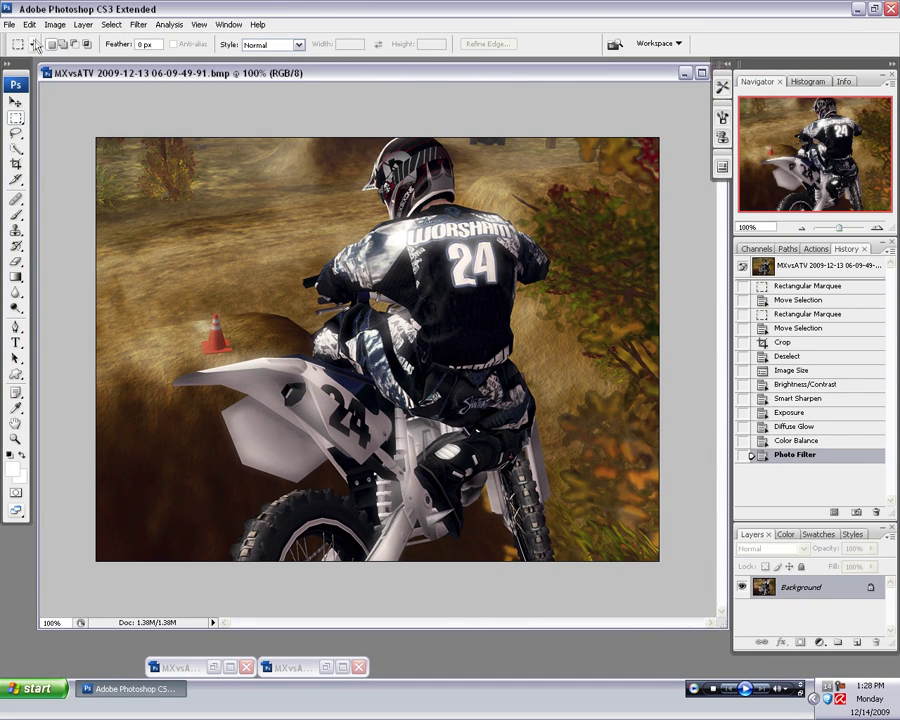
Step: Apply Match Color with luminance 115 and color intensity 104
click(54, 24)
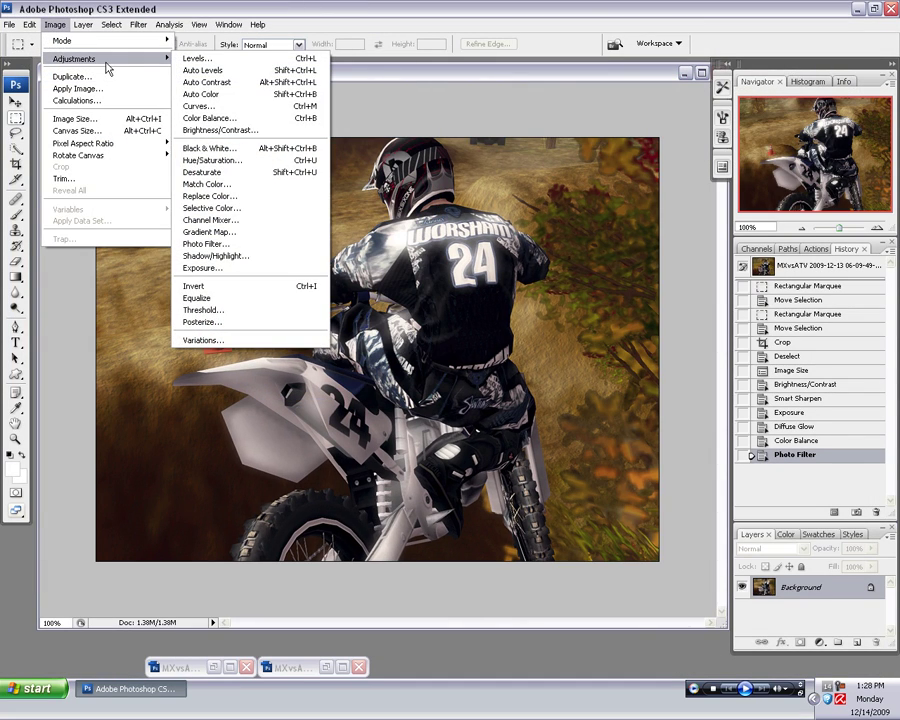
click(206, 184)
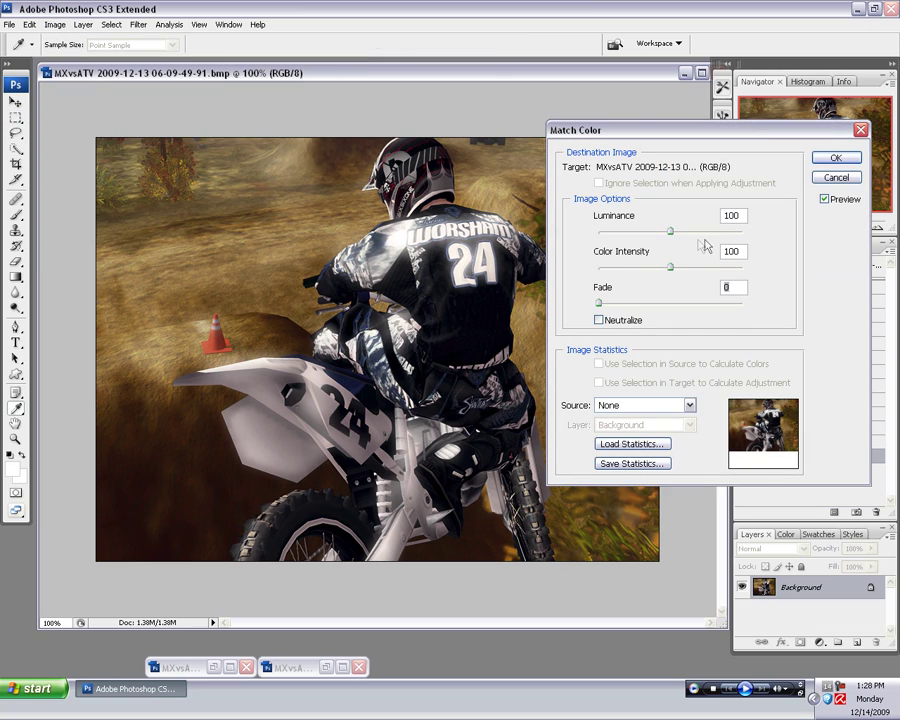
drag(672, 234, 669, 269)
mouse_move(667, 272)
mouse_down()
mouse_move(647, 268)
mouse_move(675, 275)
mouse_up()
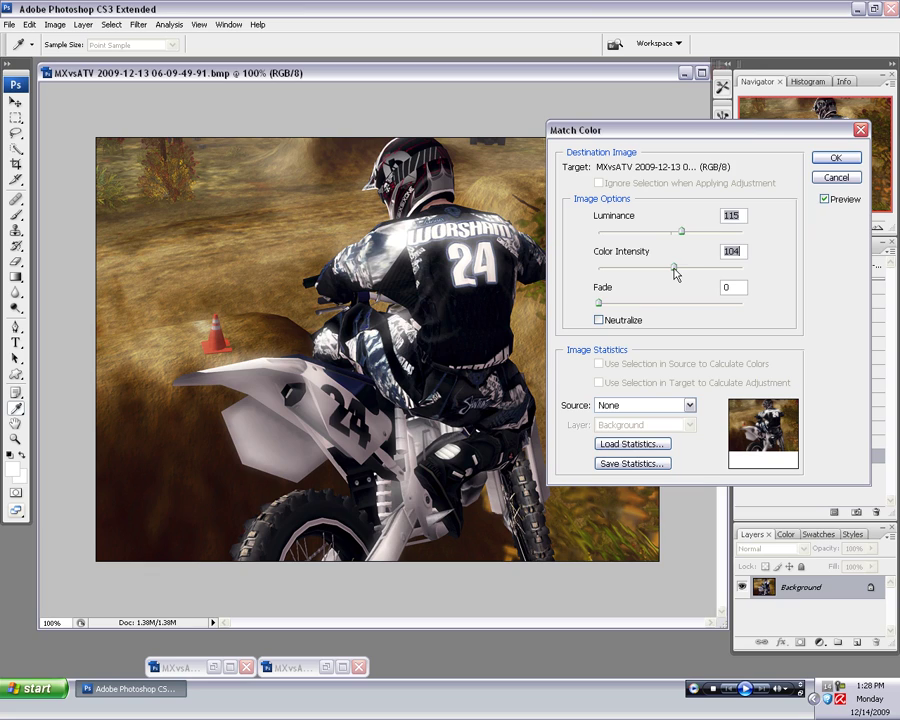
click(836, 158)
Step: Lower the overall saturation to -10 with Hue/Saturation
click(54, 24)
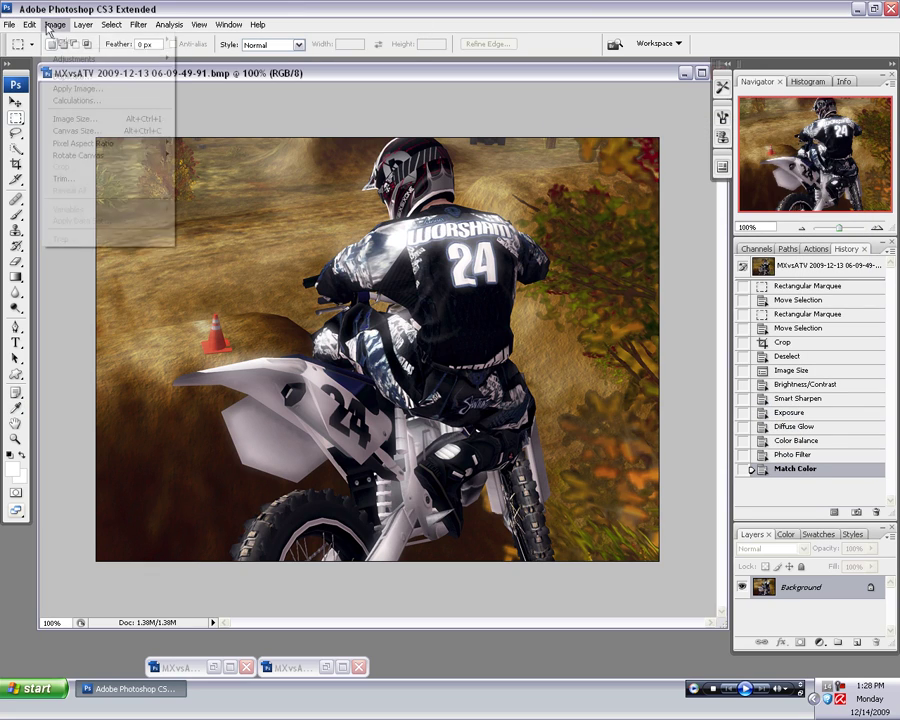
mouse_move(100, 58)
click(262, 160)
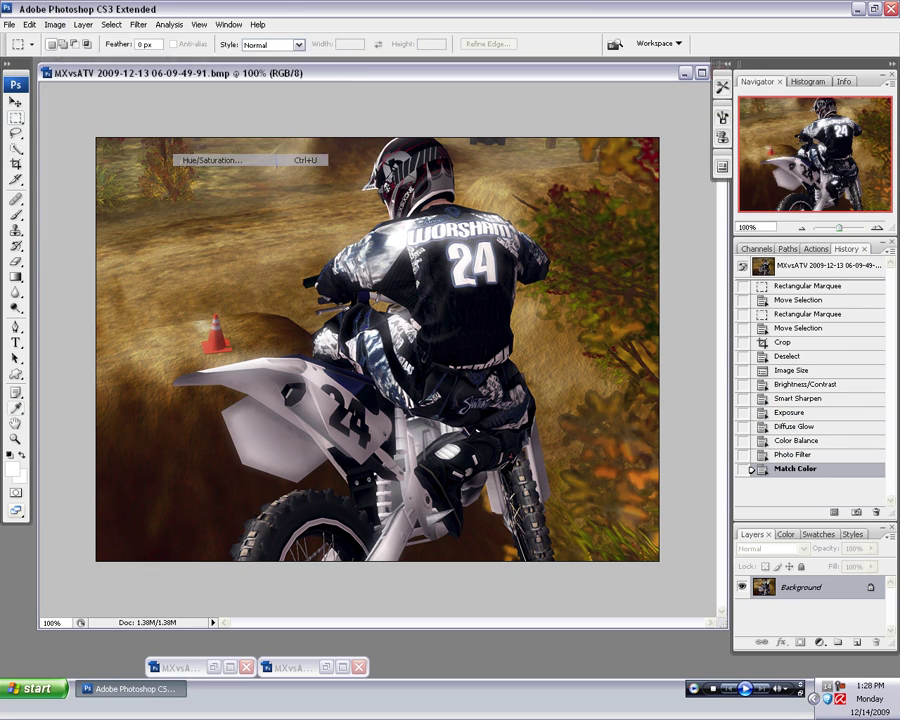
drag(755, 281, 748, 286)
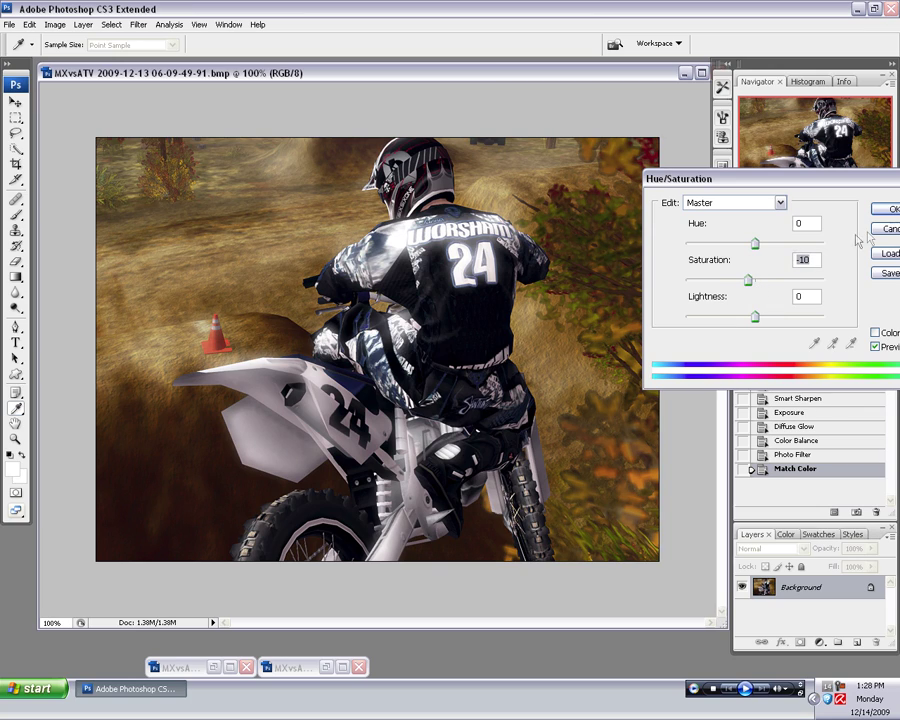
click(885, 210)
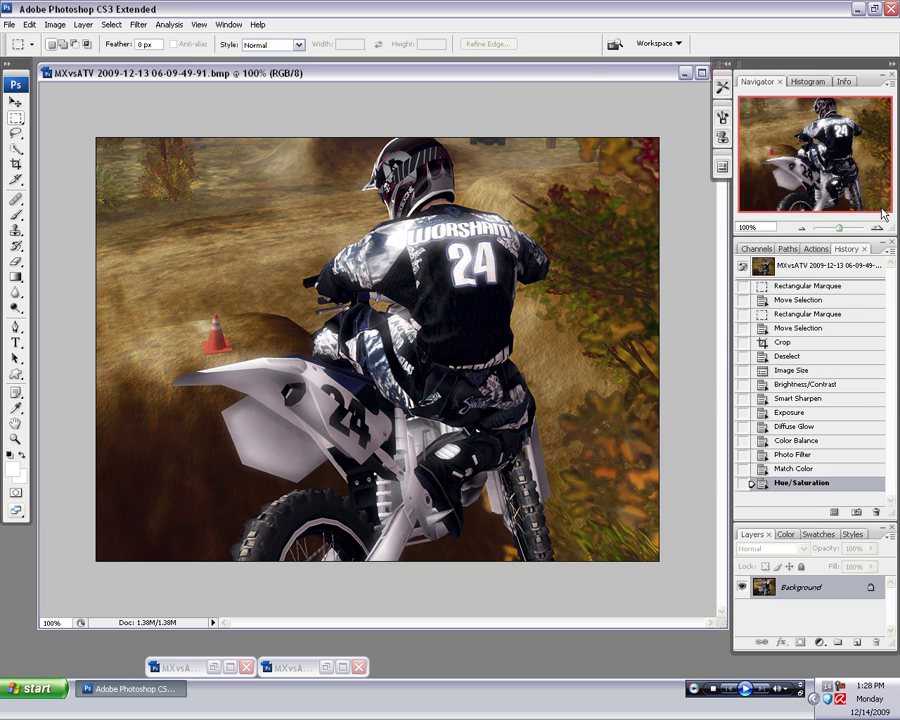
click(111, 24)
Step: Copy the whole image onto a new Layer 1 and apply a Motion Blur to it
click(116, 36)
right_click(294, 220)
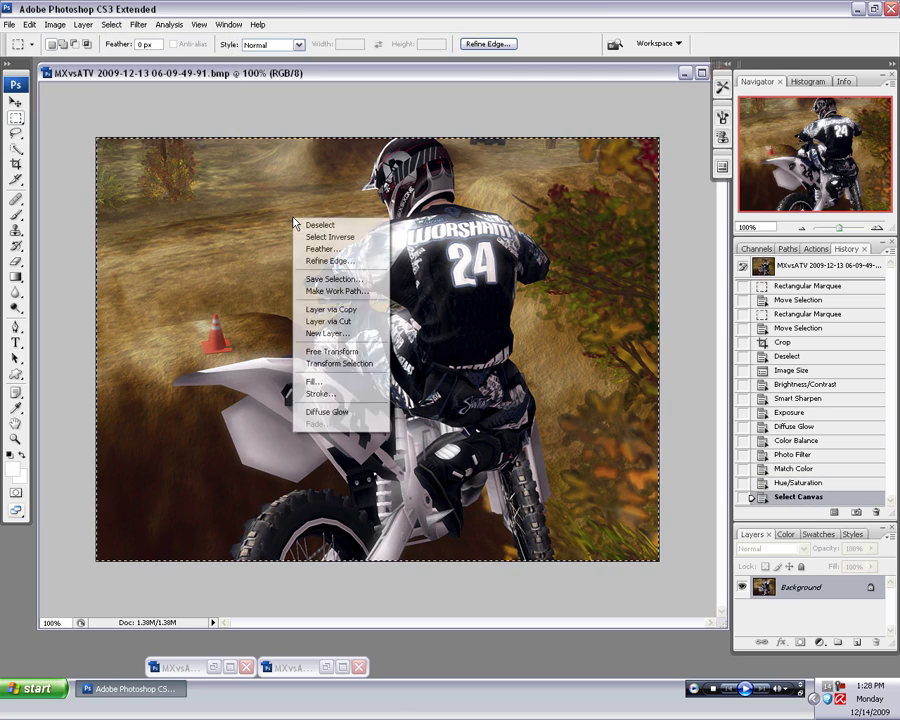
click(331, 310)
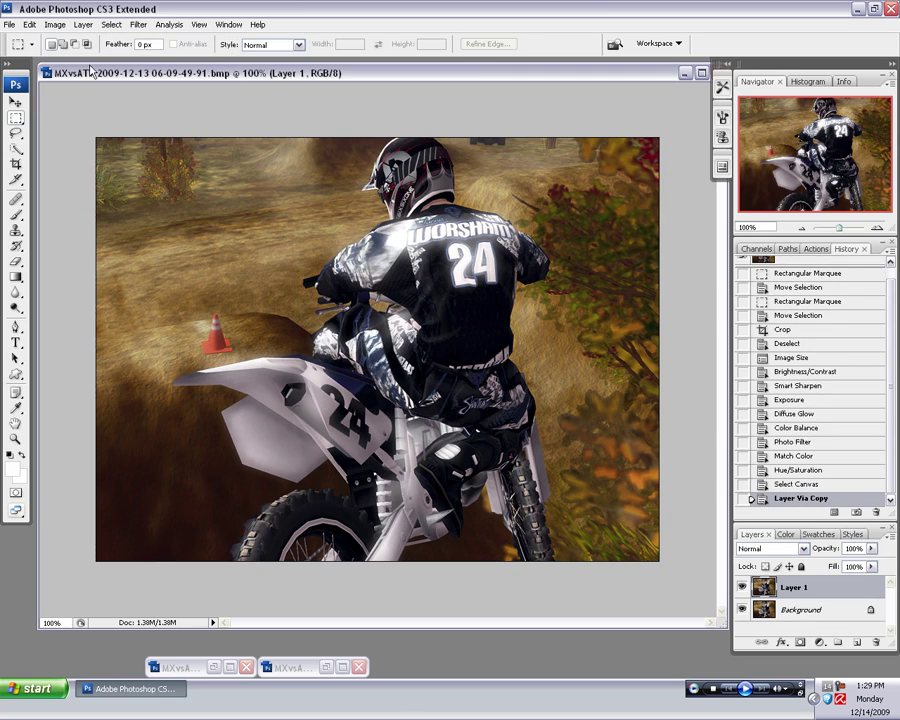
click(143, 25)
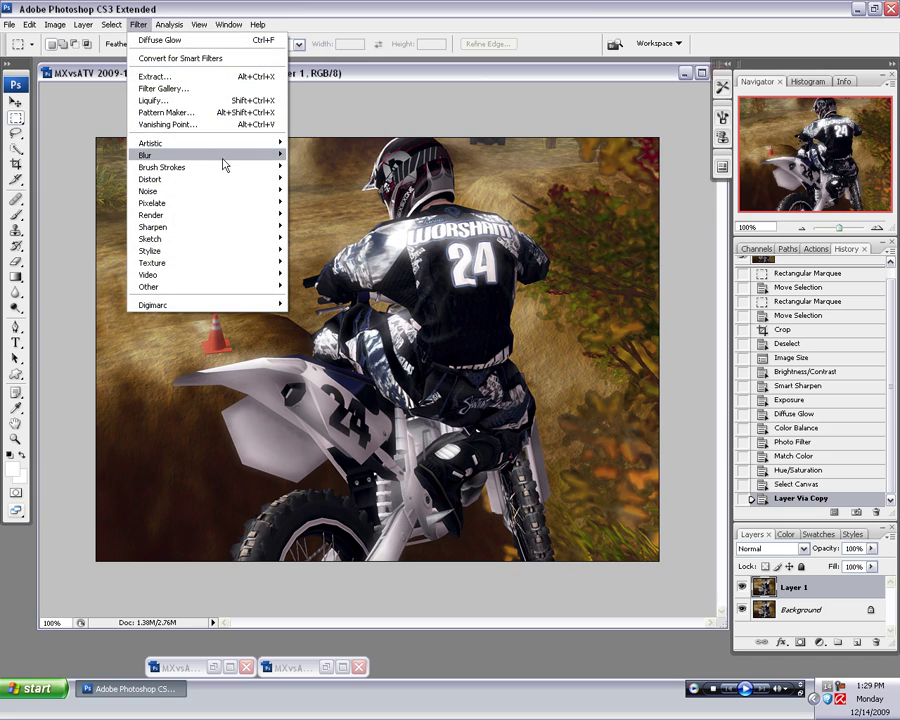
mouse_move(221, 156)
click(352, 229)
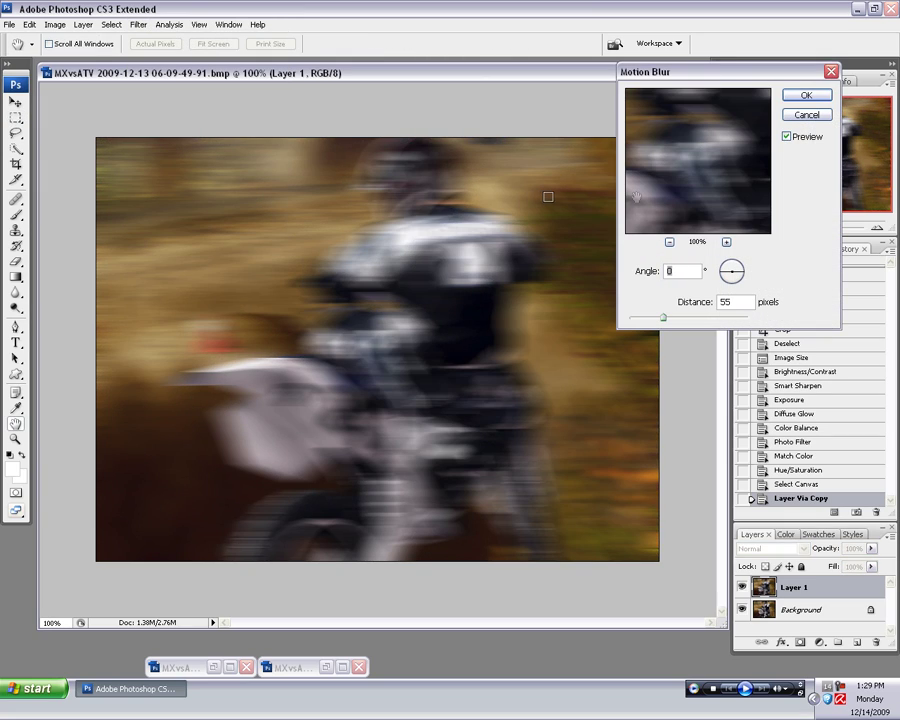
click(806, 96)
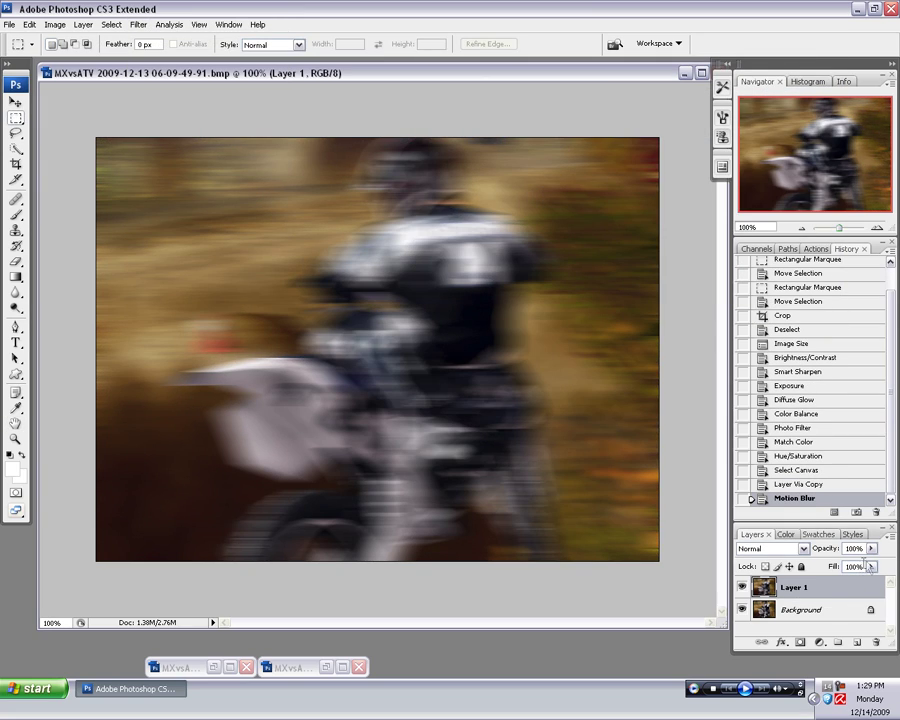
Step: Fade Layer 1's opacity down to 26%
click(871, 548)
drag(843, 566, 815, 565)
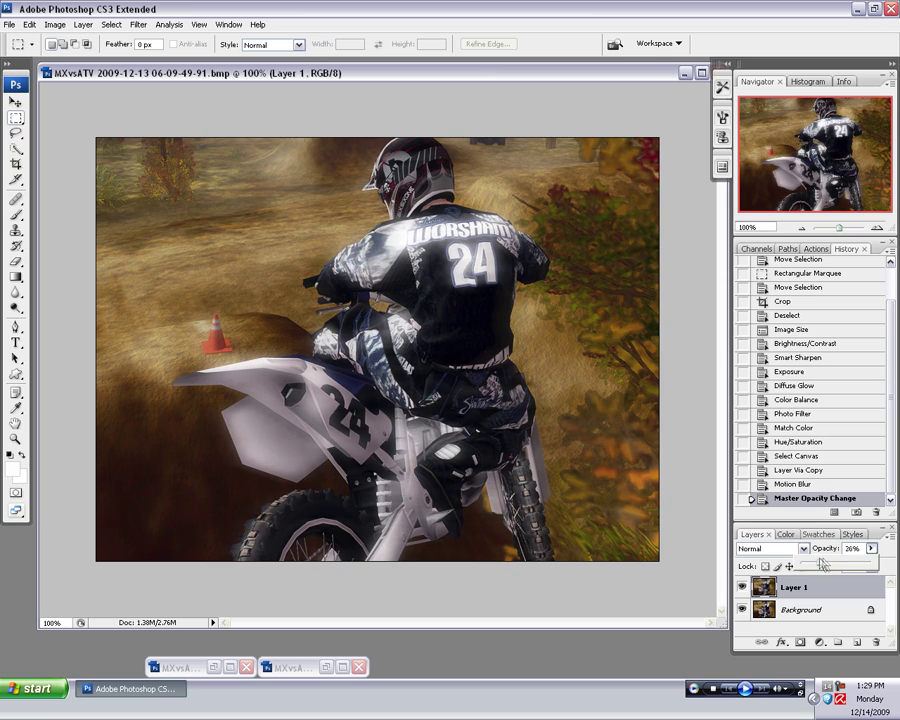
drag(821, 565, 807, 566)
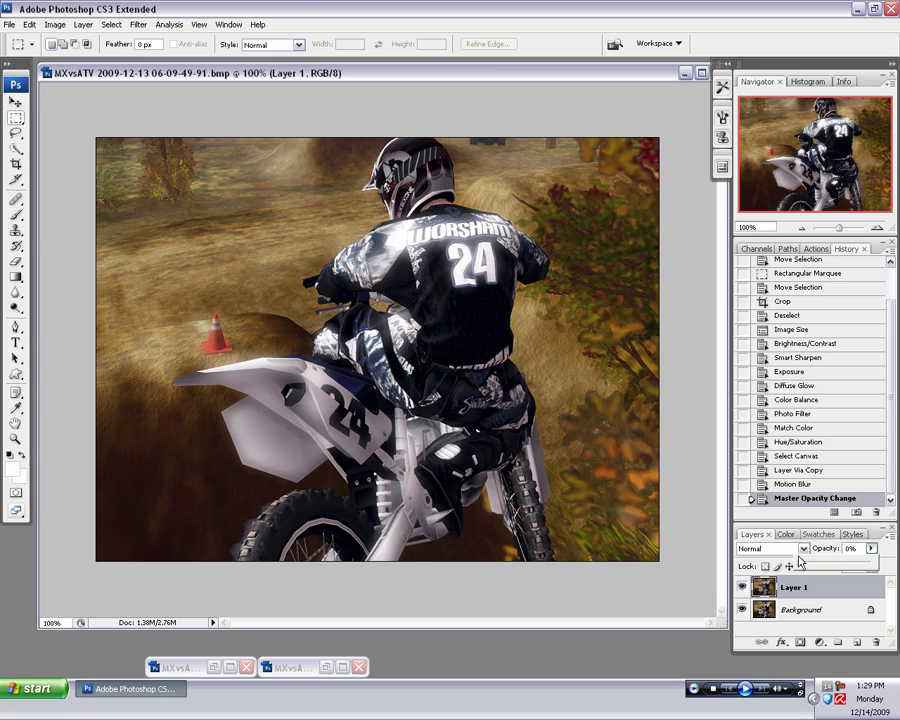
drag(806, 562, 818, 566)
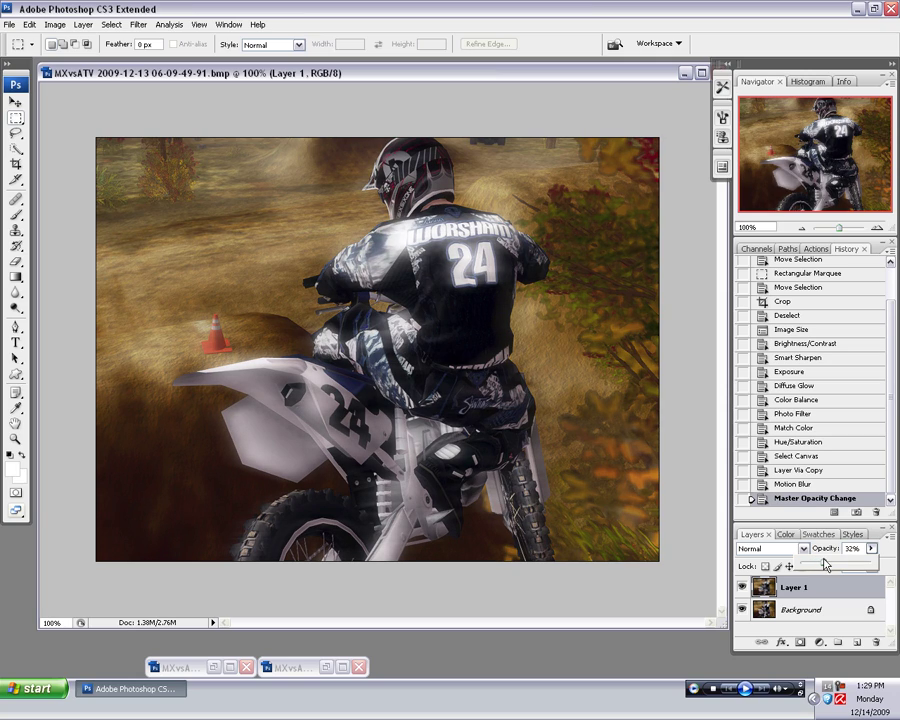
drag(818, 566, 817, 566)
drag(831, 570, 831, 570)
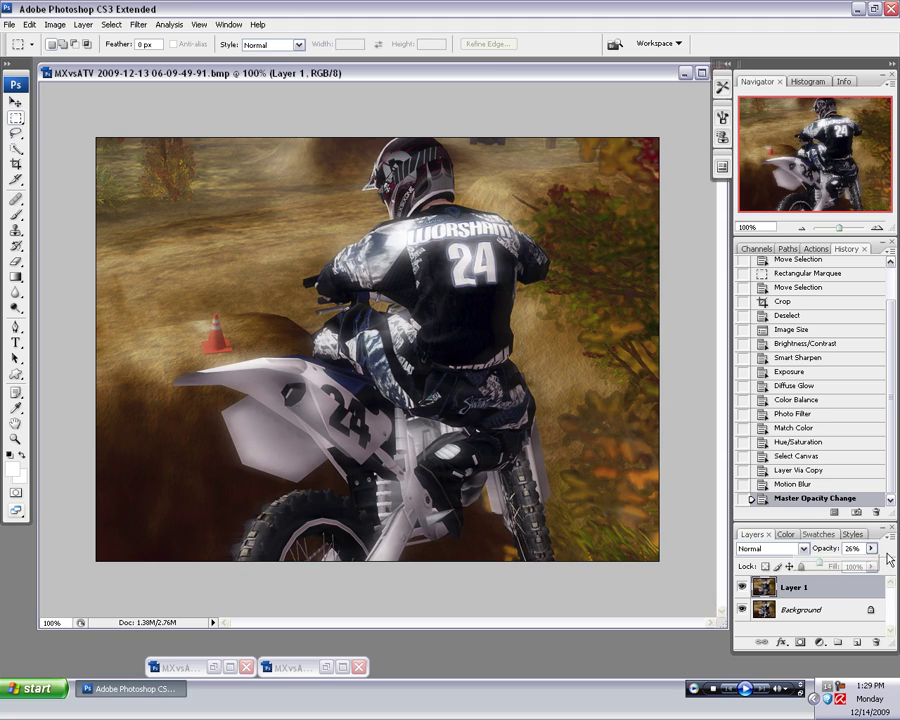
click(52, 25)
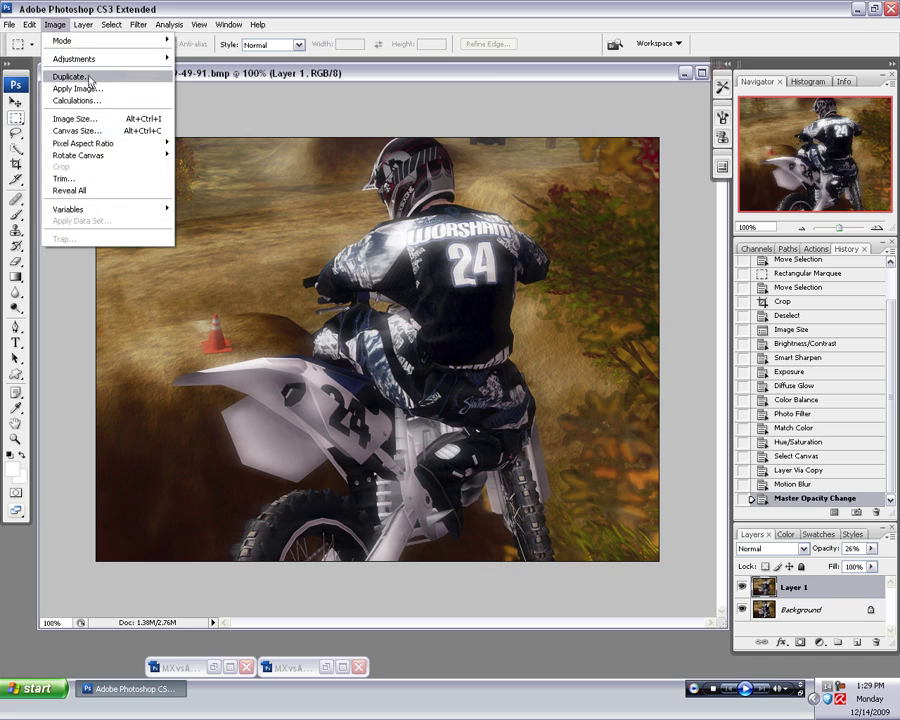
mouse_move(100, 58)
click(316, 232)
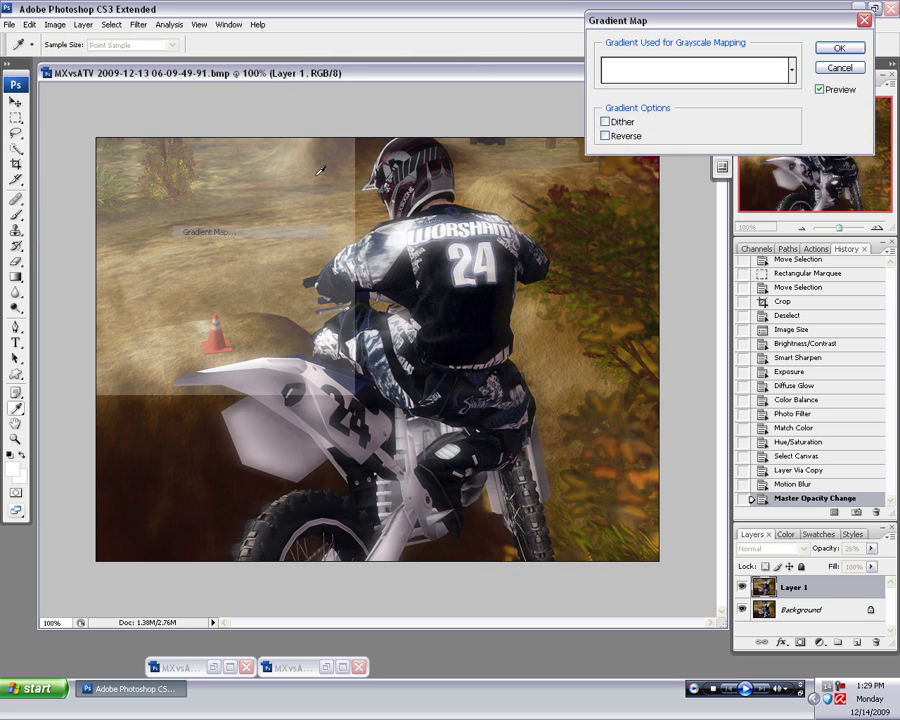
click(695, 69)
click(621, 240)
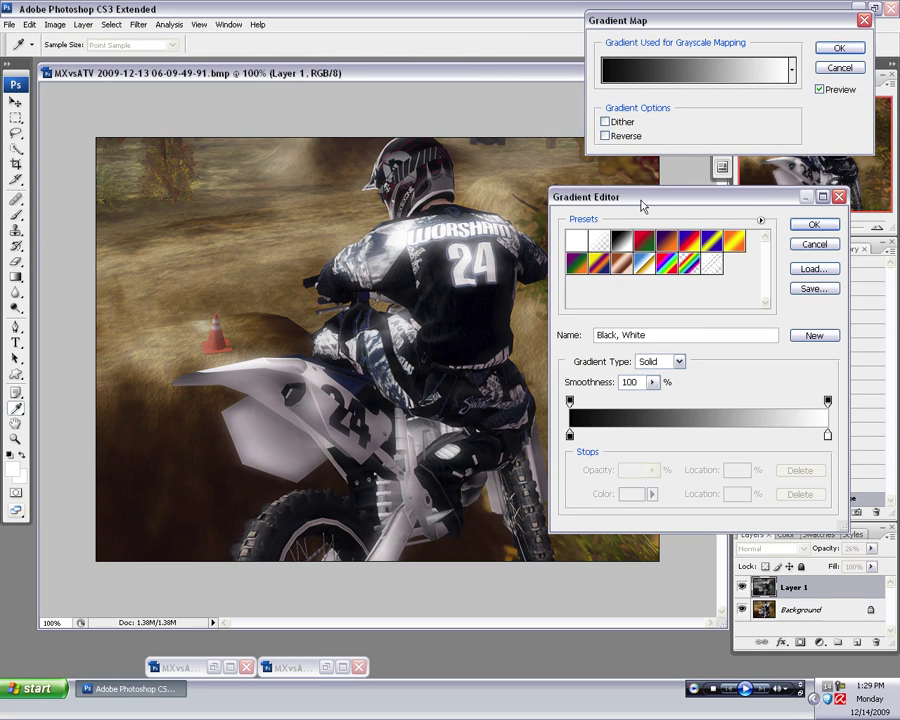
click(570, 436)
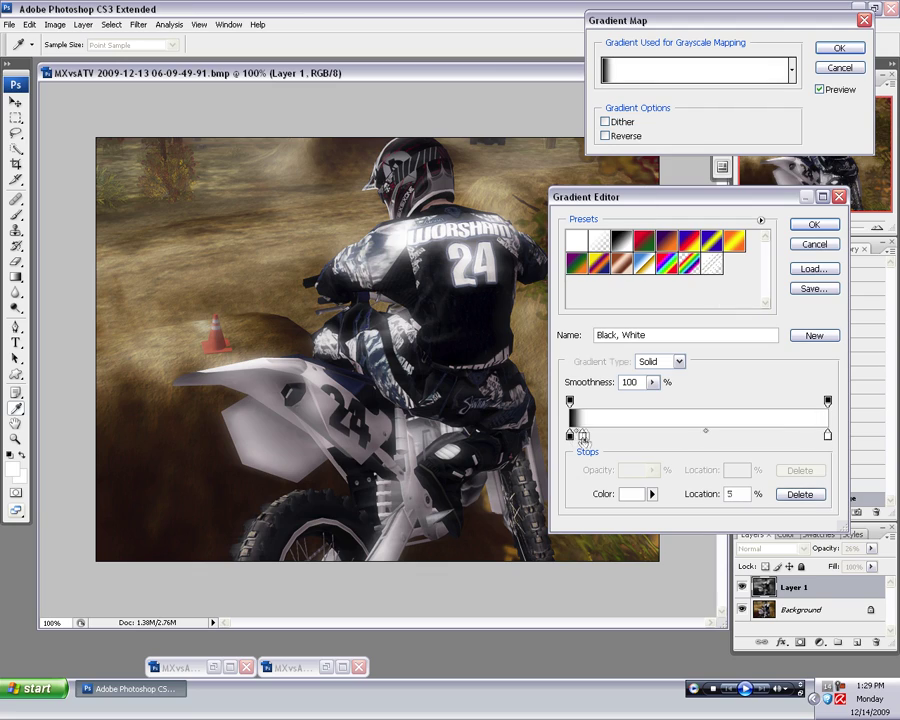
drag(578, 440, 519, 438)
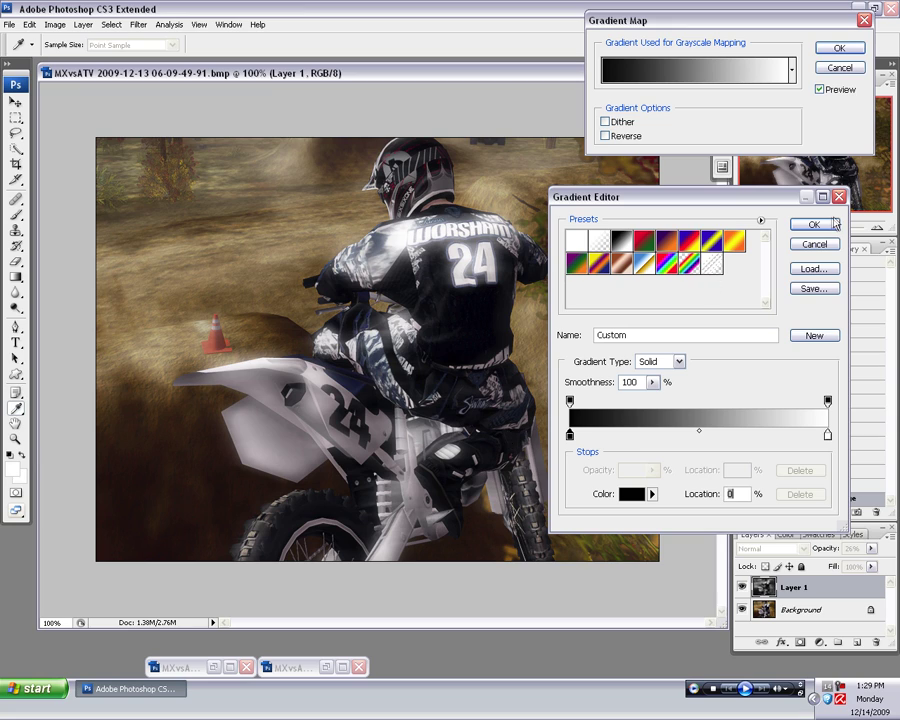
click(817, 245)
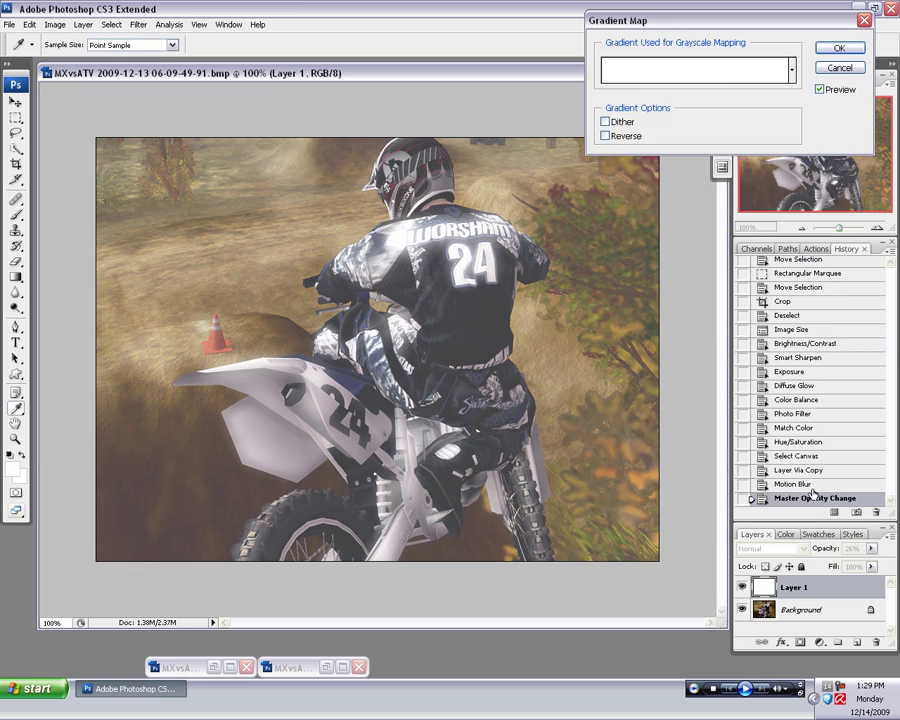
click(840, 67)
click(797, 484)
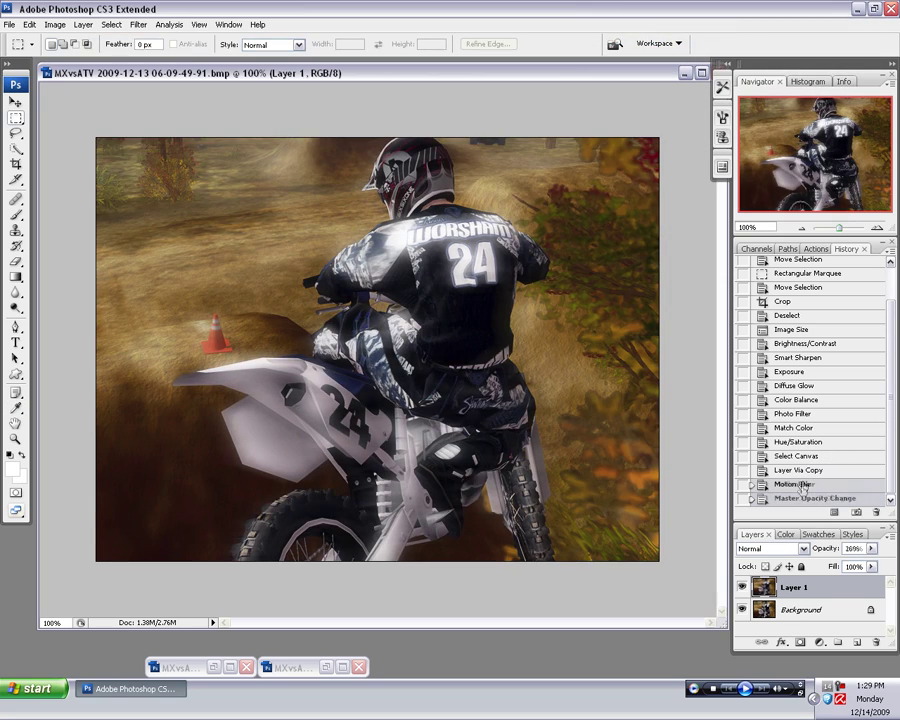
click(801, 499)
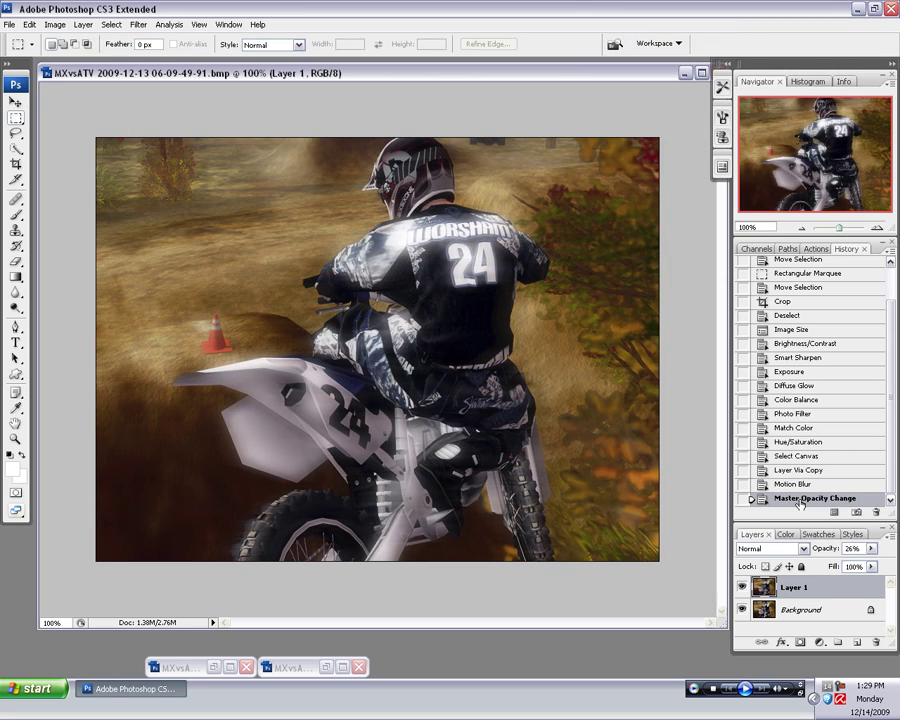
Step: Raise Layer 1's contrast to +26 with Brightness/Contrast, then view the pre-adjustment state
click(56, 24)
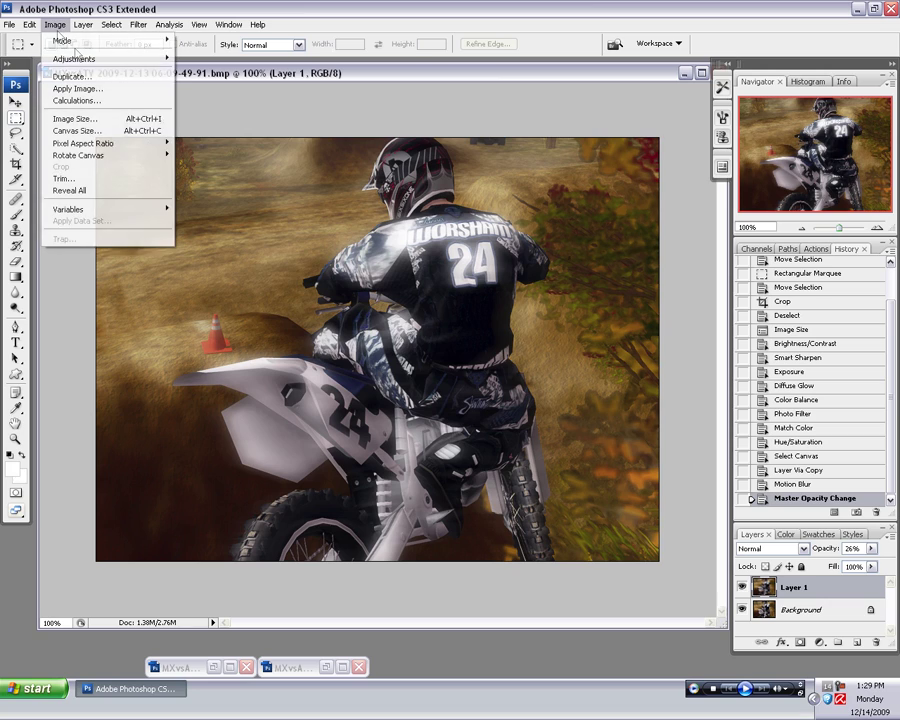
mouse_move(66, 58)
click(206, 131)
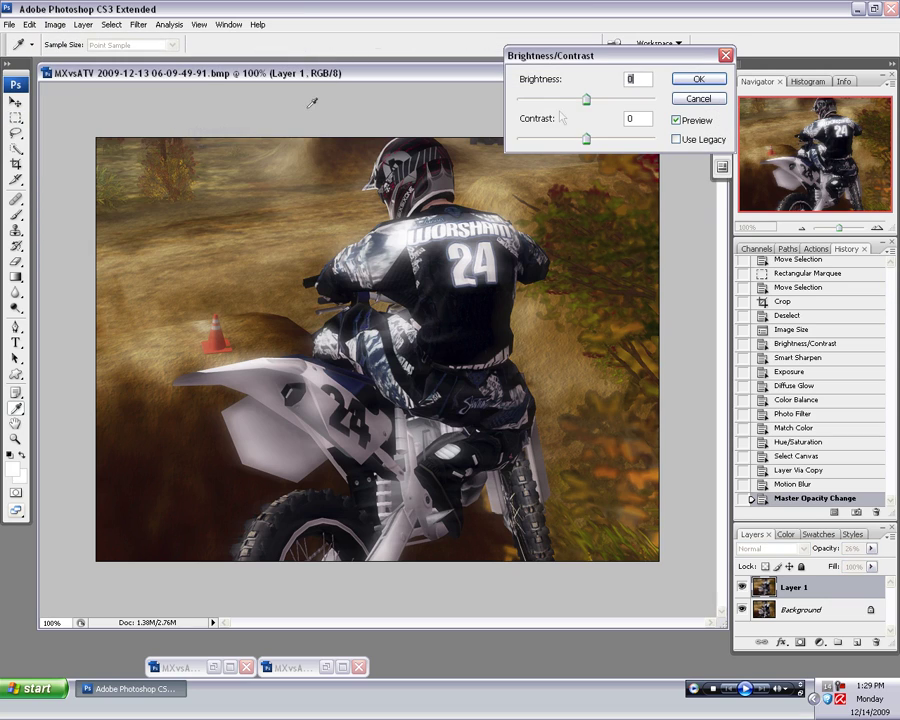
drag(587, 133, 588, 100)
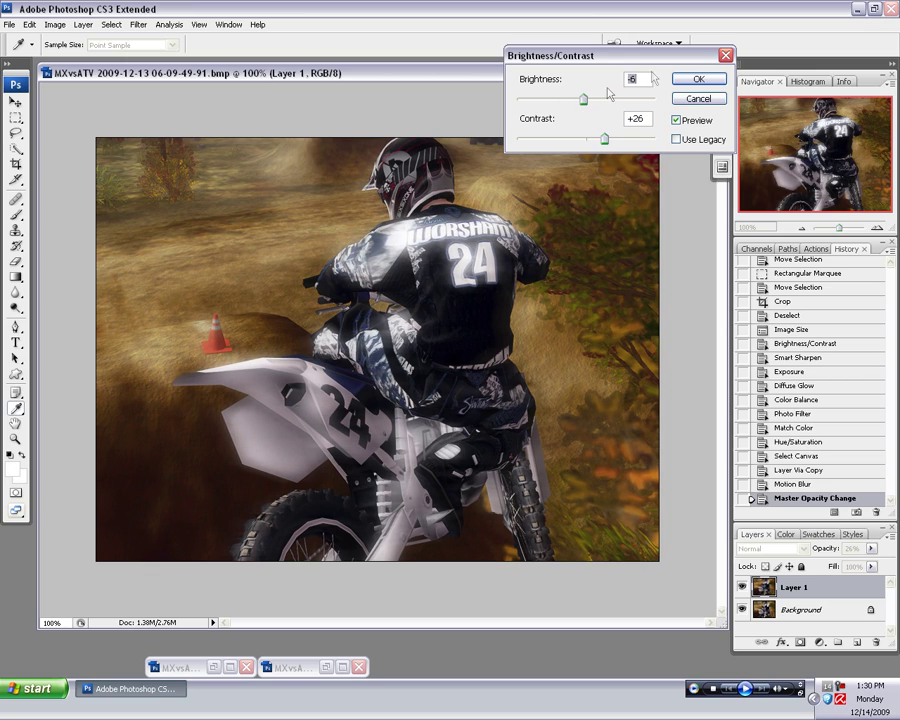
click(697, 79)
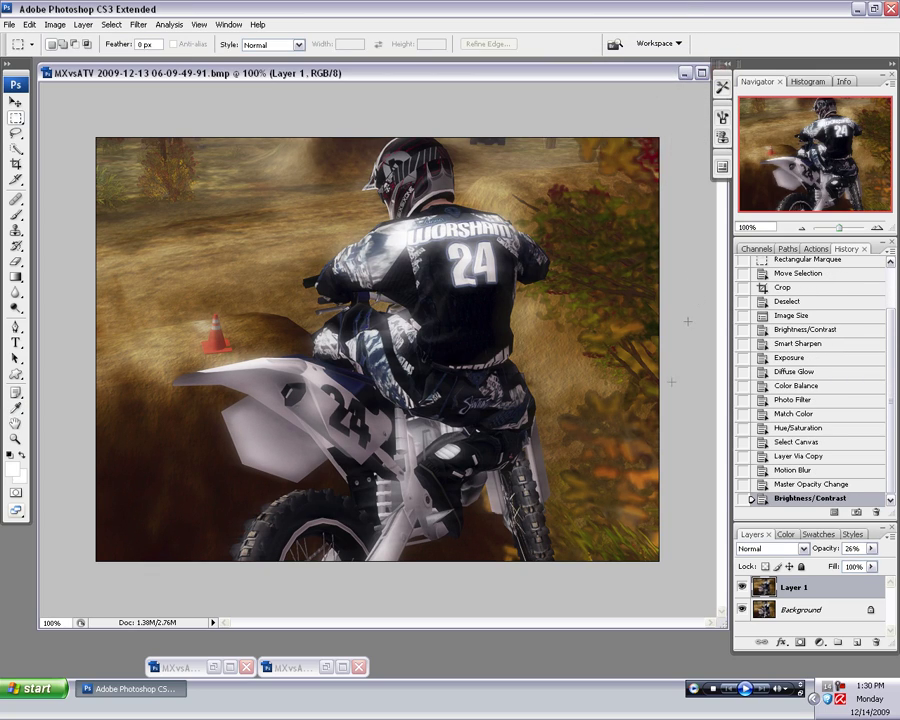
click(800, 316)
Step: Restore the latest edits and blur the foliage right of the rider on the Background layer
click(805, 499)
click(16, 292)
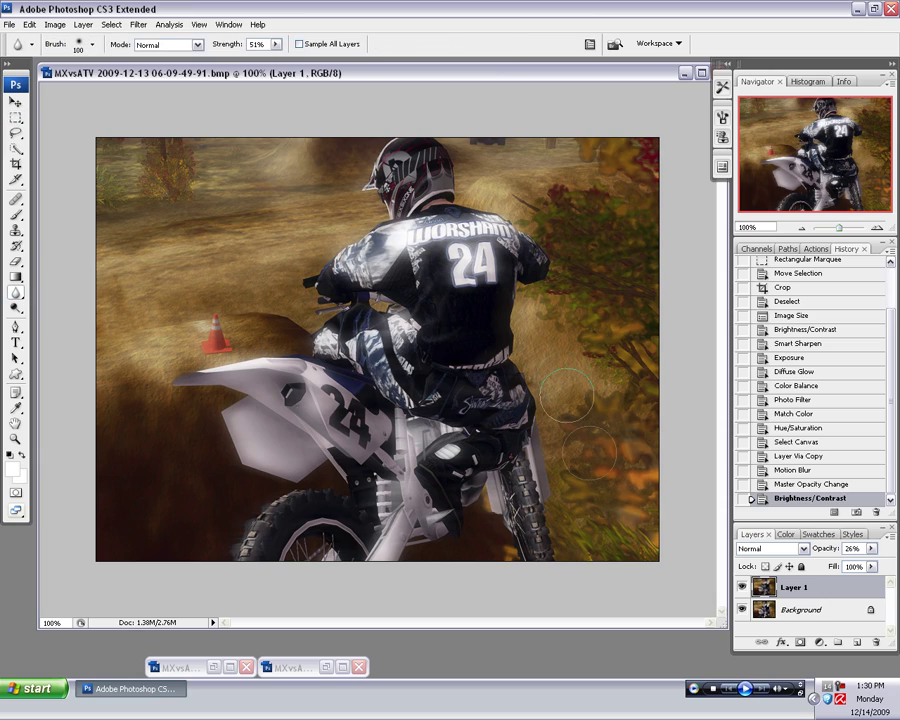
click(803, 610)
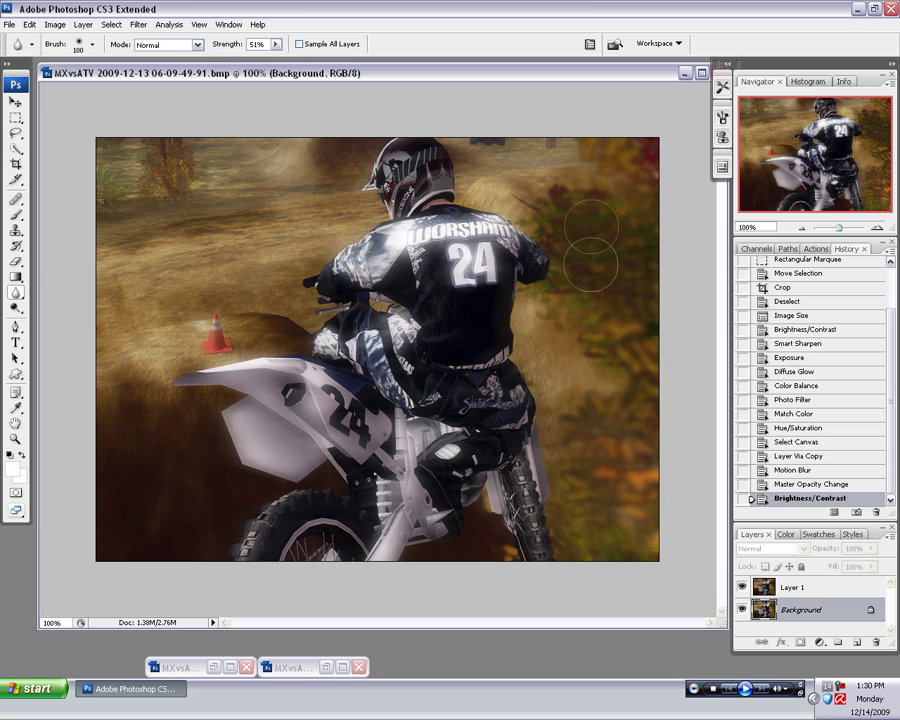
mouse_move(568, 203)
mouse_down()
mouse_move(629, 155)
mouse_move(635, 364)
mouse_move(643, 340)
mouse_up()
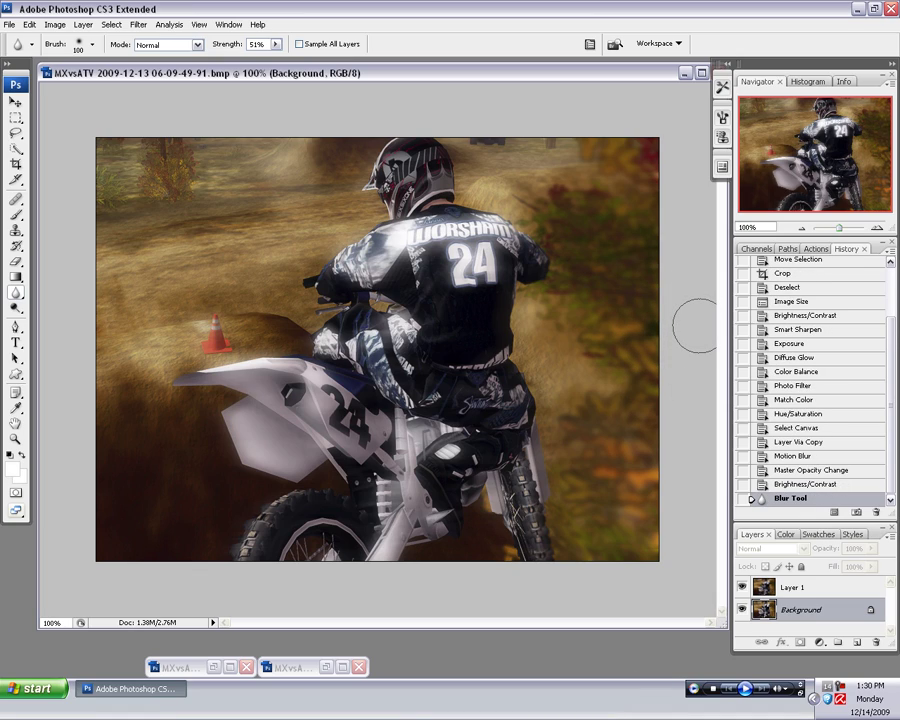
click(54, 24)
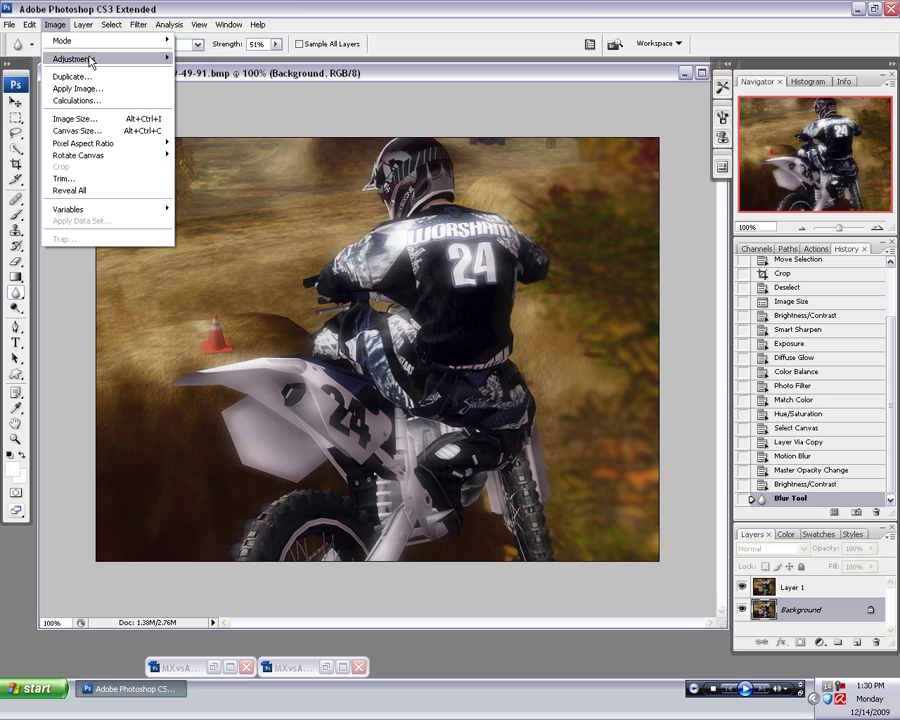
Step: Slightly lower the Background's contrast via Brightness/Contrast, then compare with the earlier state and return
mouse_move(90, 61)
click(160, 130)
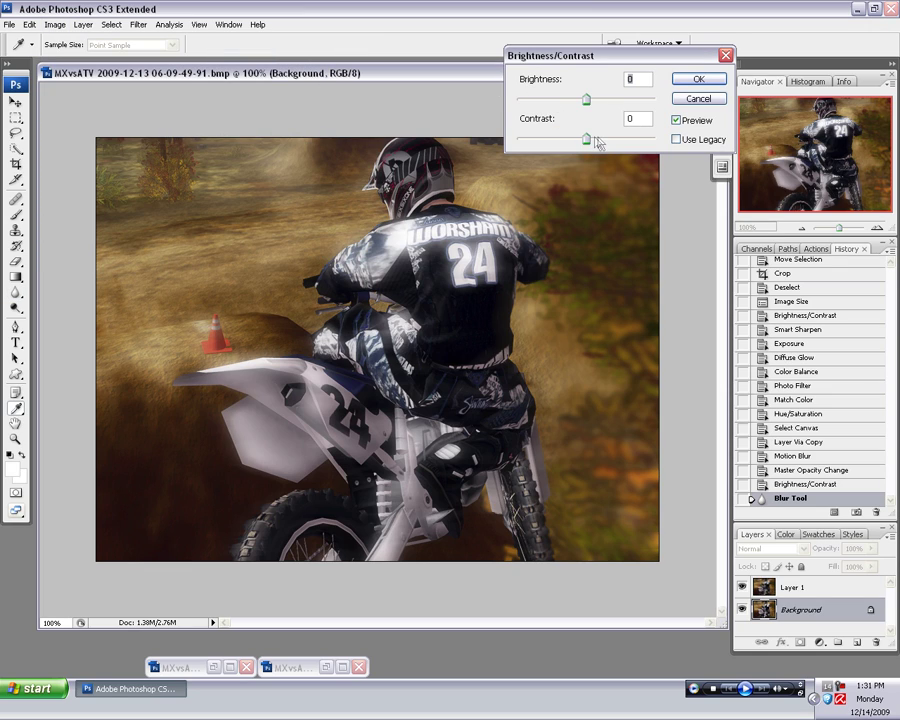
drag(586, 139, 586, 98)
click(675, 82)
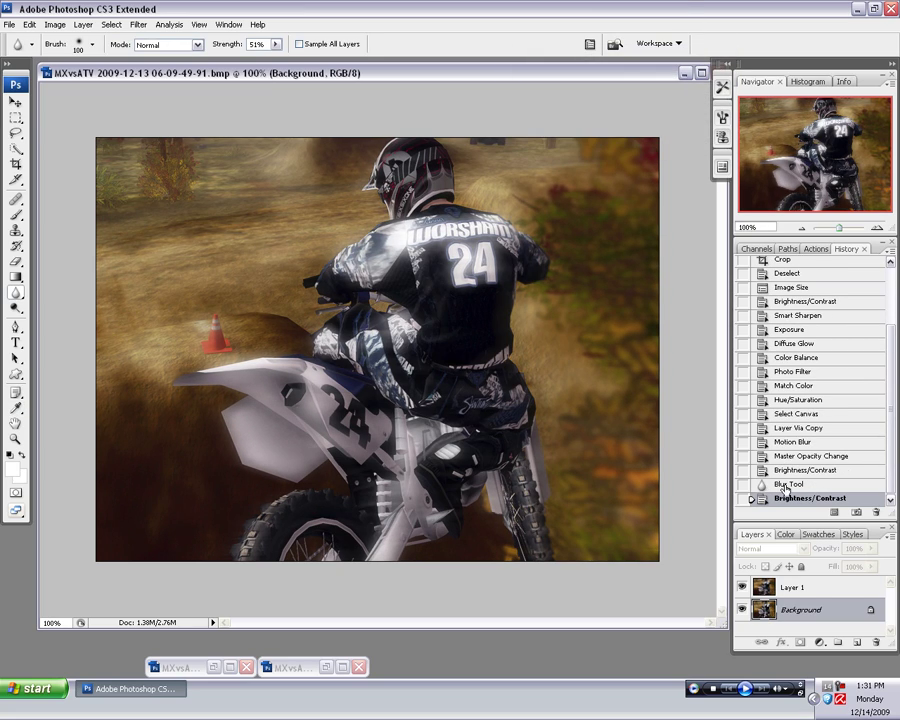
click(790, 290)
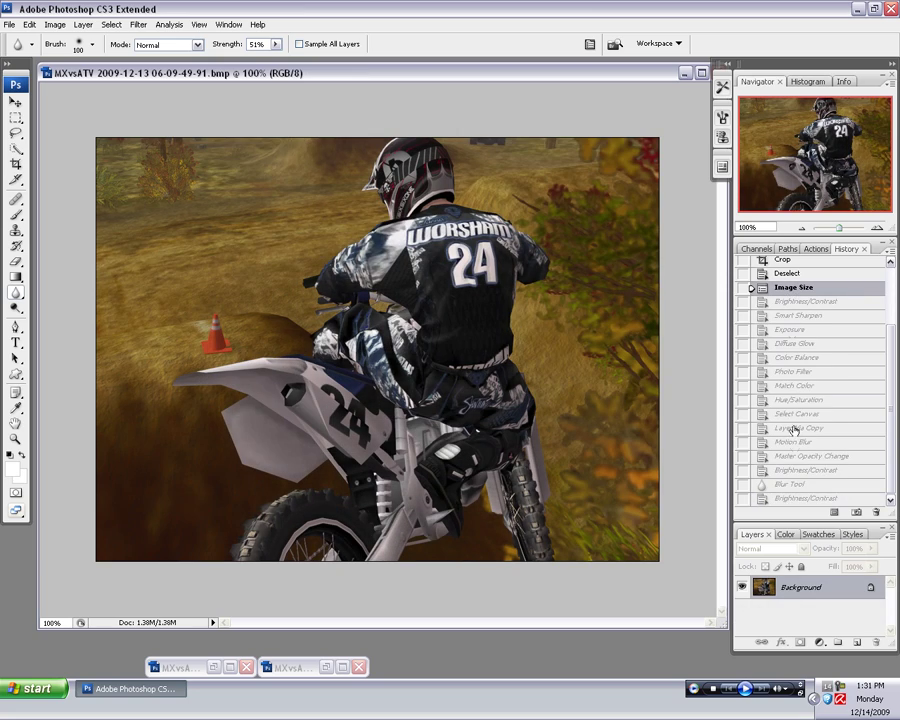
click(796, 499)
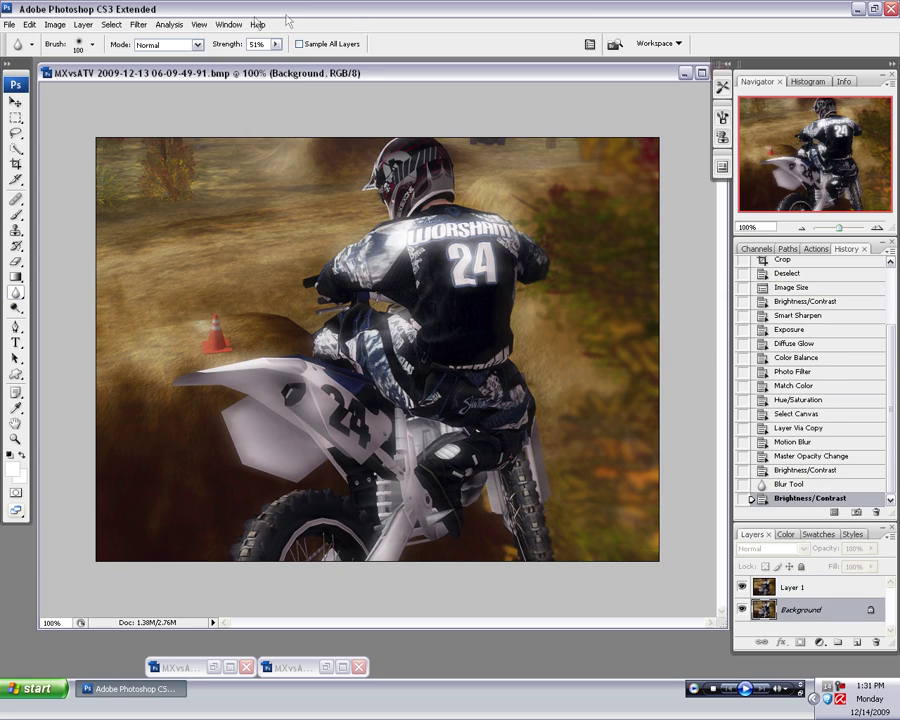
Step: Set the JPEG quality in Save for Web & Devices
click(8, 24)
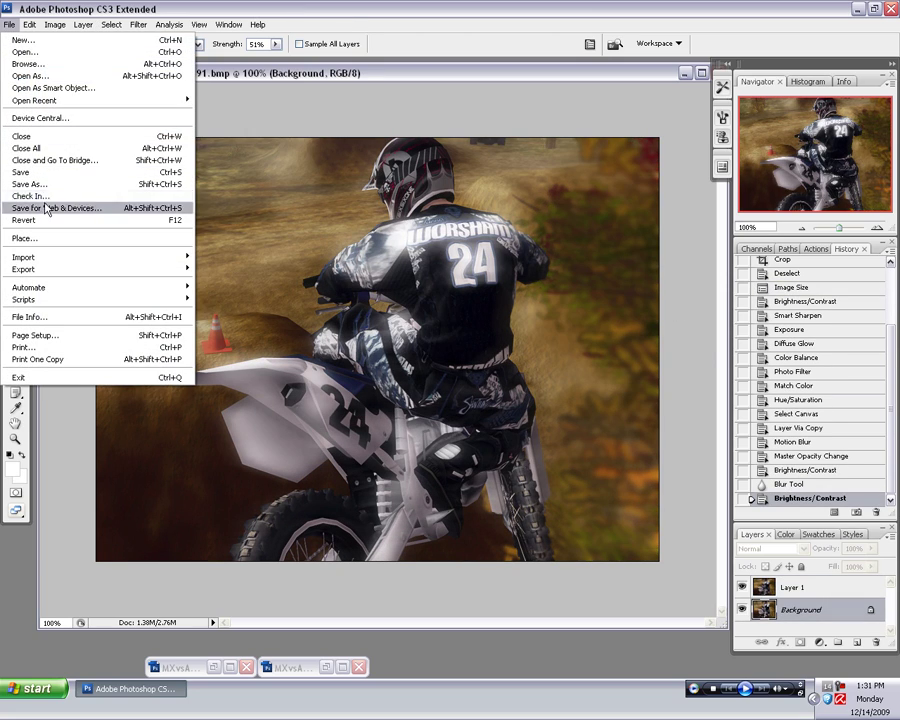
click(50, 208)
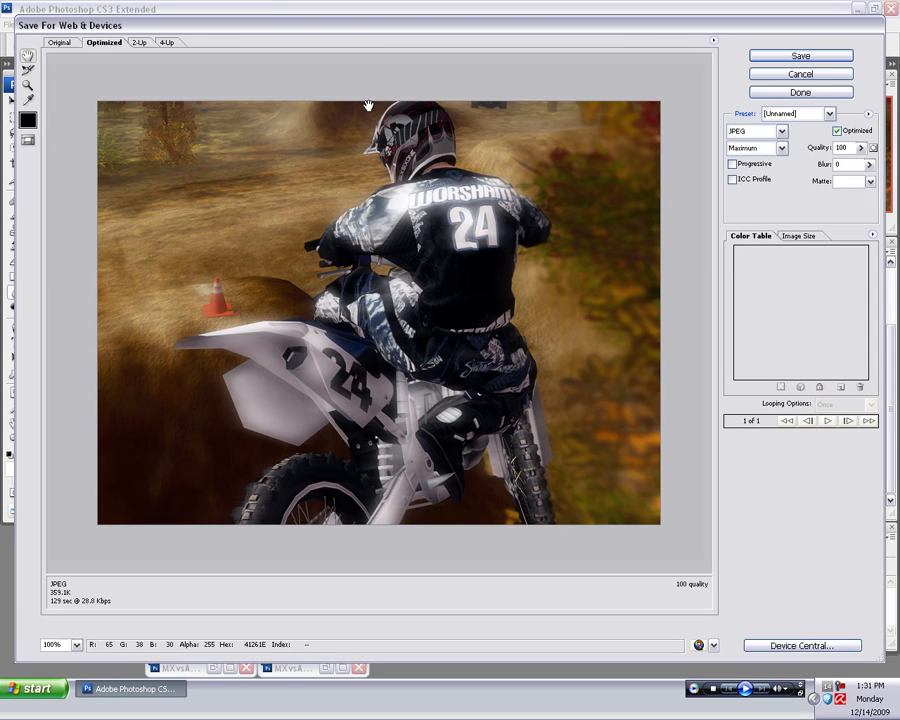
double_click(844, 147)
text(90)
key(Return)
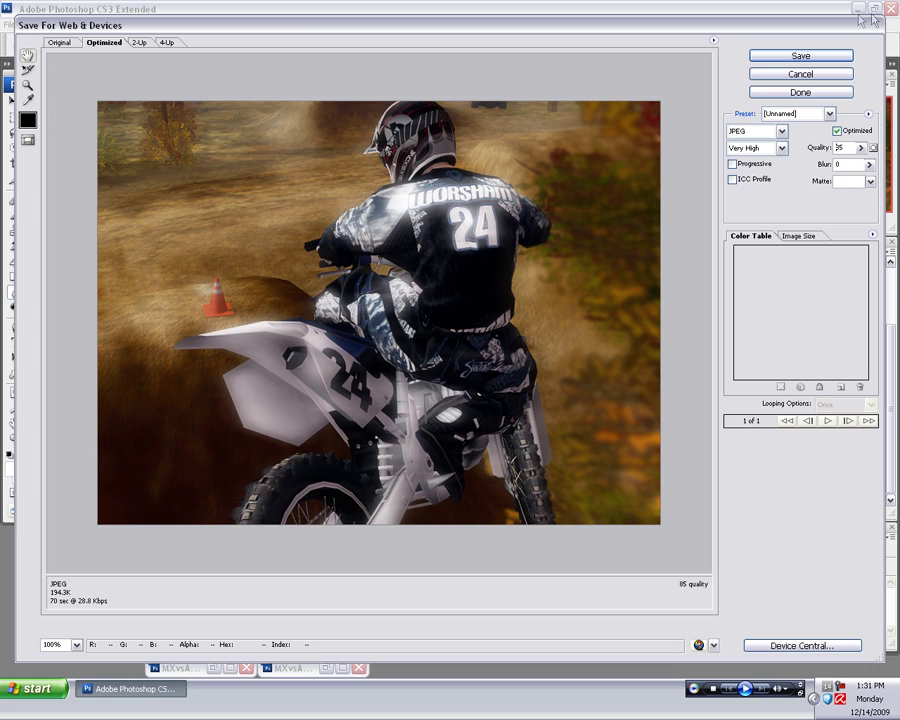
Step: Save the optimized JPEG to the Desktop and minimize the document window
click(801, 56)
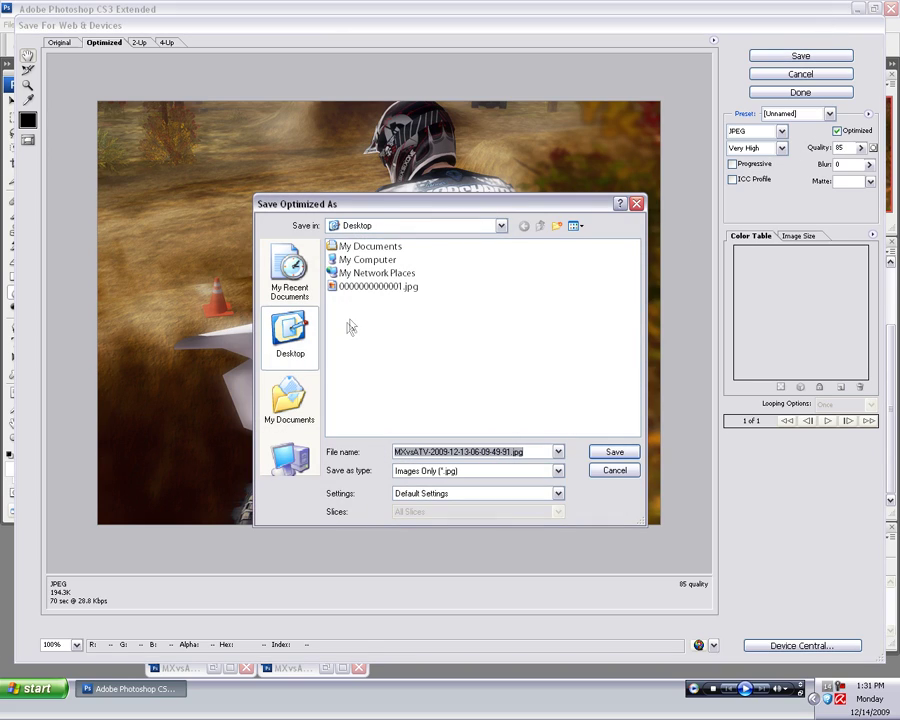
click(359, 288)
click(461, 452)
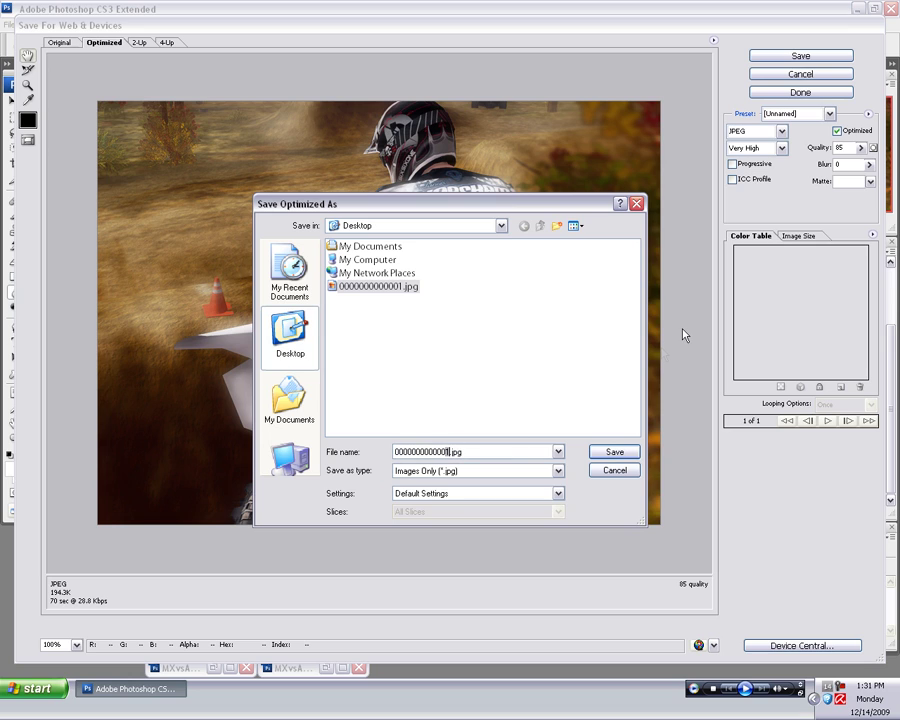
key(Return)
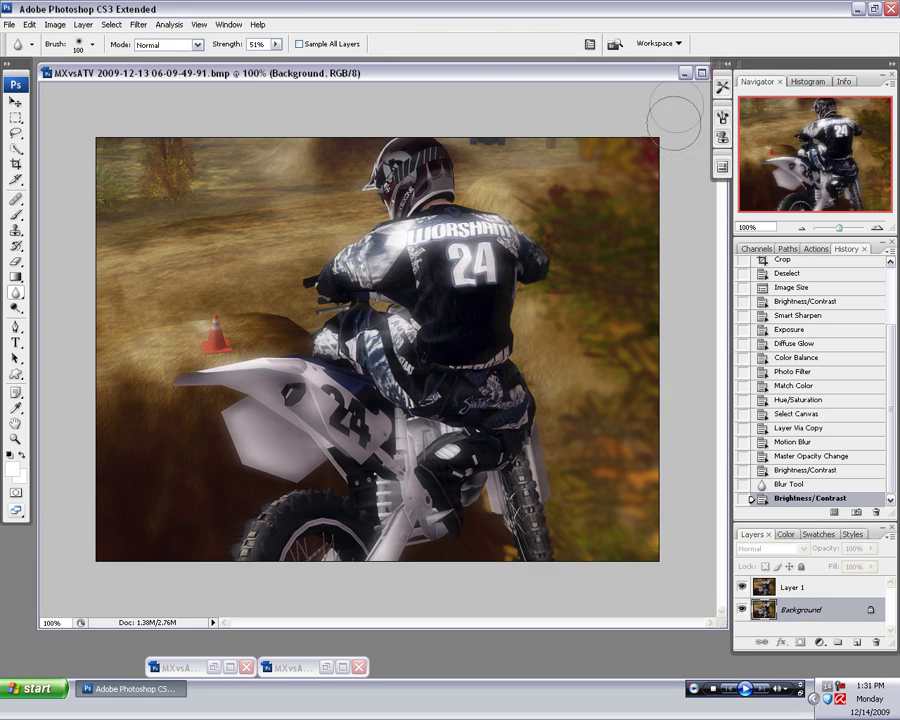
click(685, 73)
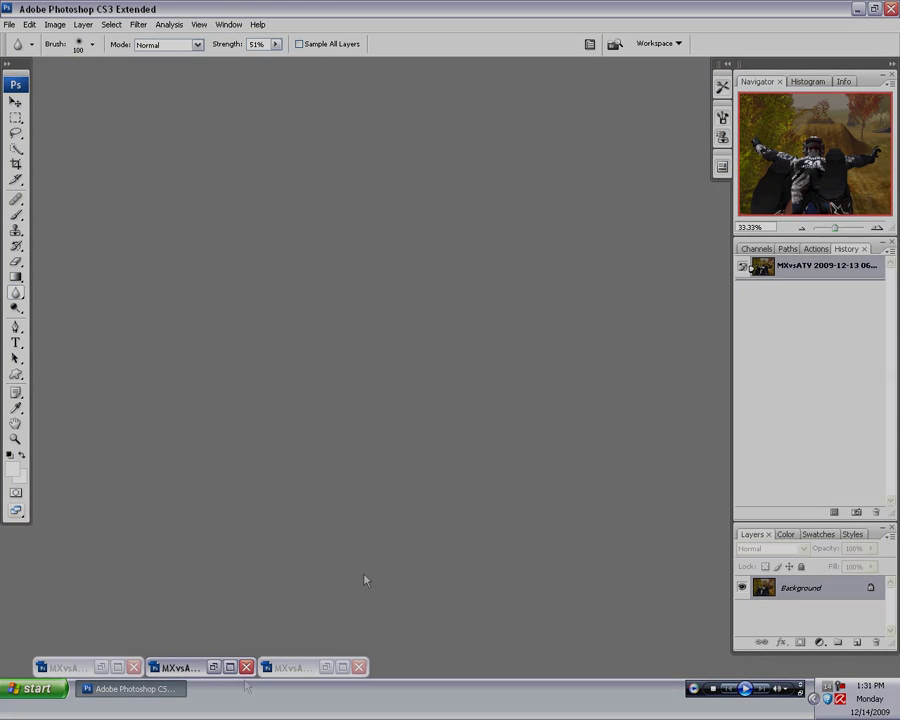